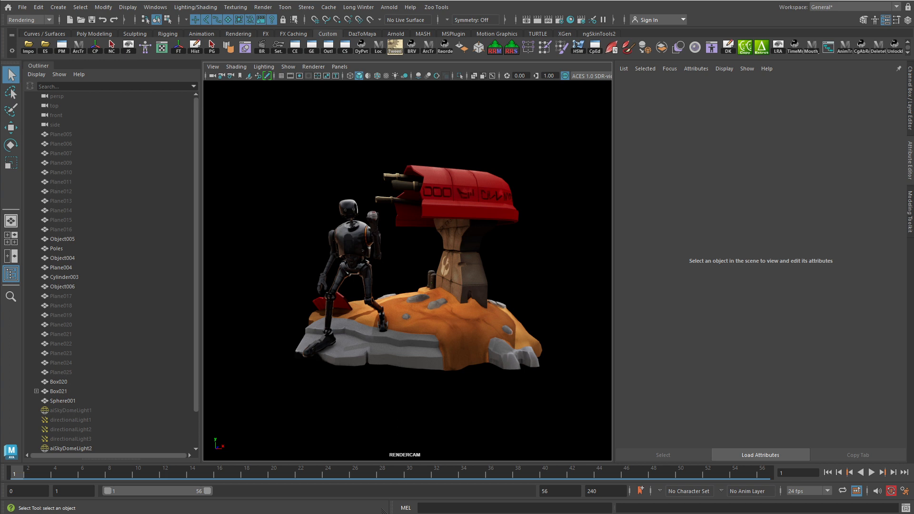
- Inspect the robot and turret diorama from several angles and return to the original render camera view
{"action": "left_click_drag", "start_coordinate": [469, 322], "coordinate": [401, 309]}
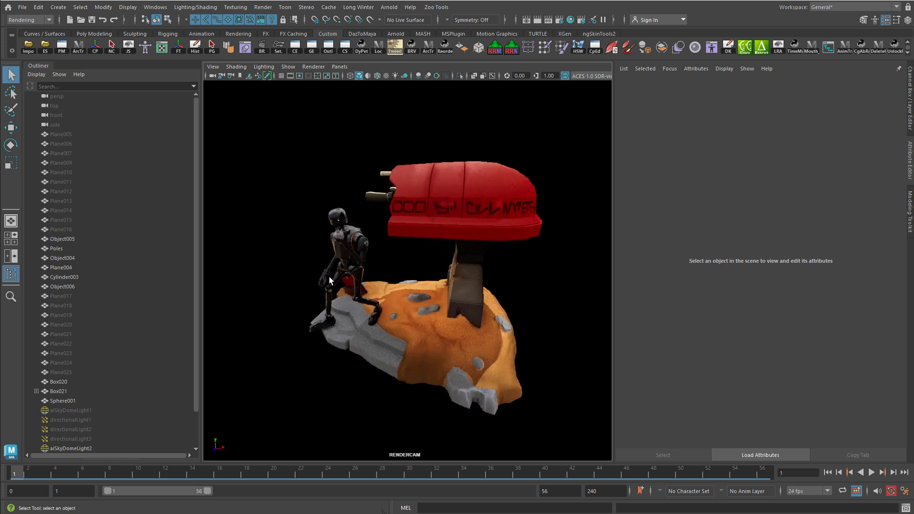
{"action": "left_click_drag", "start_coordinate": [393, 276], "coordinate": [418, 279]}
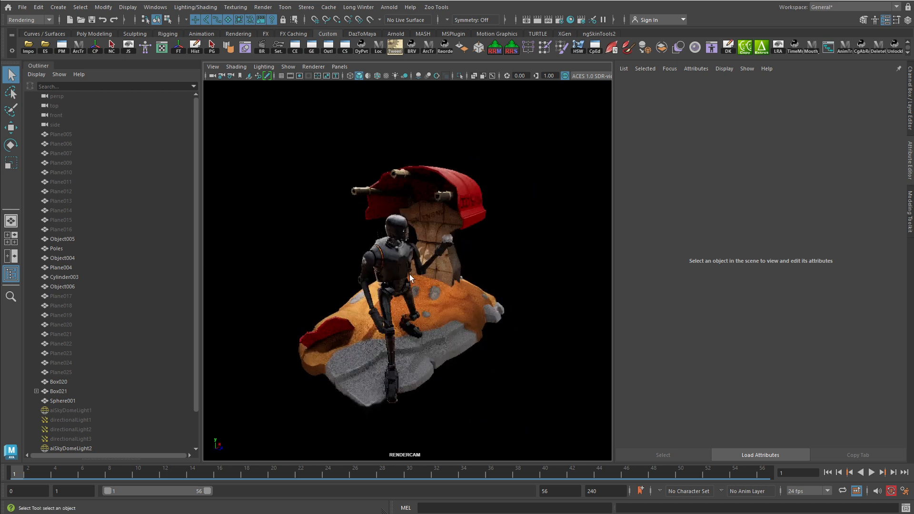
{"action": "key", "text": "bracketleft"}
{"action": "key", "text": "bracketleft"}
{"action": "key", "text": "bracketleft"}
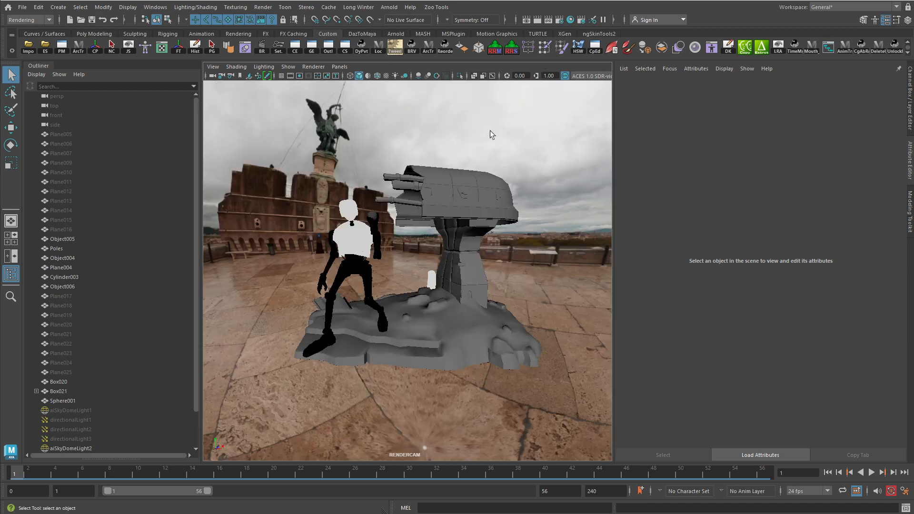
- Review the render settings for file output, frame range, renderable camera, image size and Arnold sampling
{"action": "left_click_drag", "start_coordinate": [913, 56], "coordinate": [455, 68]}
{"action": "left_click_drag", "start_coordinate": [913, 89], "coordinate": [361, 99]}
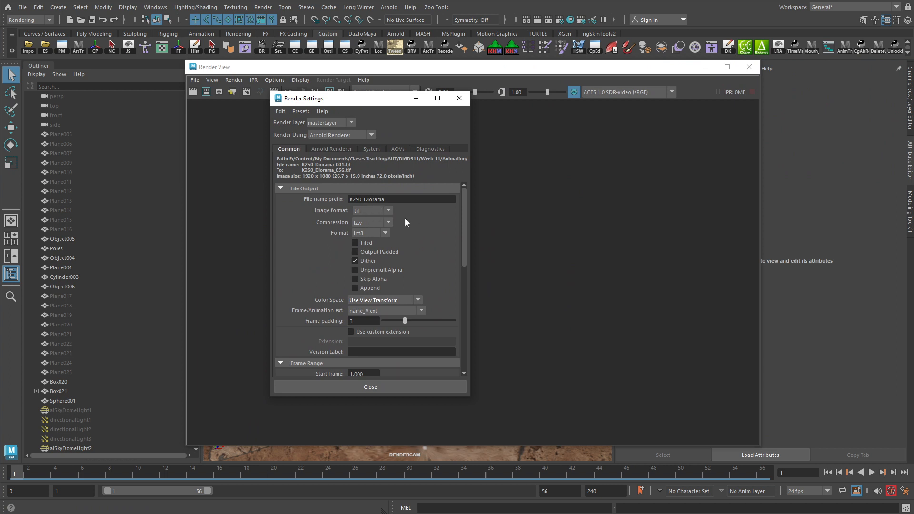
{"action": "scroll", "coordinate": [314, 248], "scroll_direction": "down", "scroll_amount": 3}
{"action": "scroll", "coordinate": [328, 263], "scroll_direction": "down", "scroll_amount": 3}
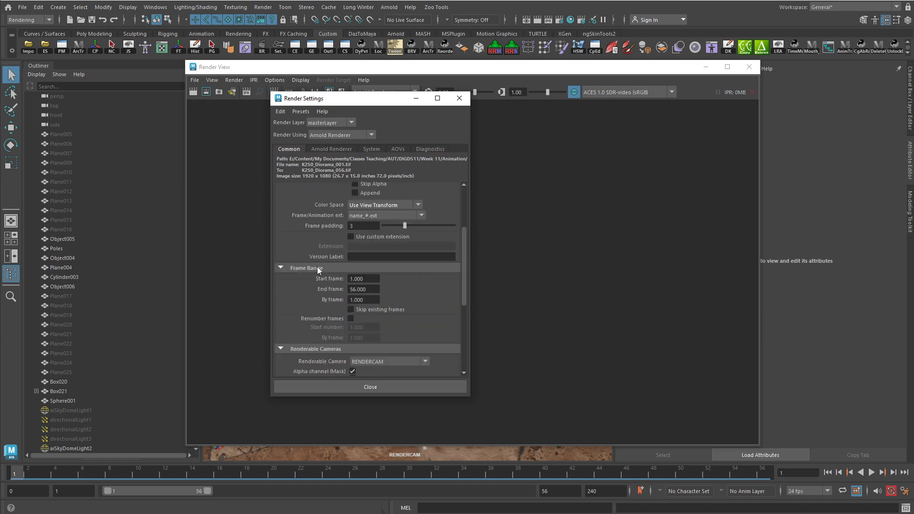
{"action": "scroll", "coordinate": [317, 267], "scroll_direction": "down", "scroll_amount": 3}
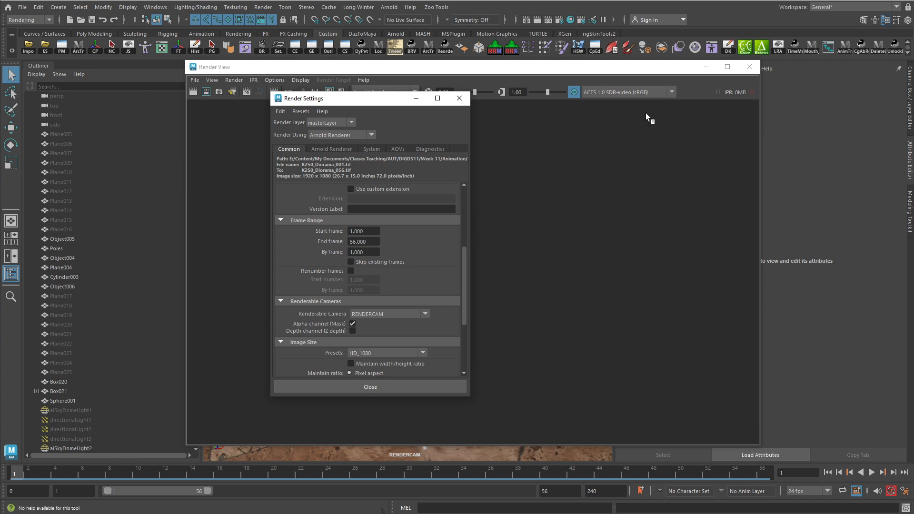
{"action": "scroll", "coordinate": [375, 280], "scroll_direction": "down", "scroll_amount": 2}
{"action": "scroll", "coordinate": [375, 278], "scroll_direction": "up", "scroll_amount": 2}
{"action": "left_click", "coordinate": [340, 149]}
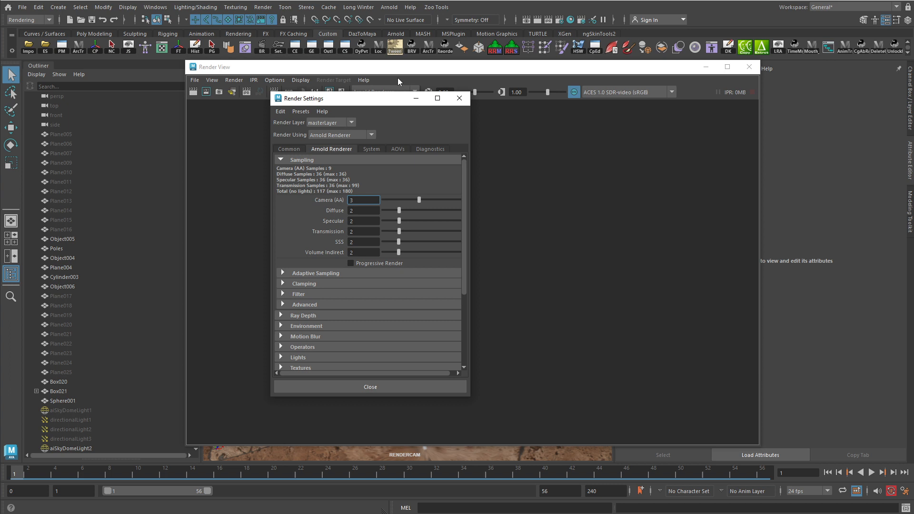
{"action": "left_click", "coordinate": [416, 98]}
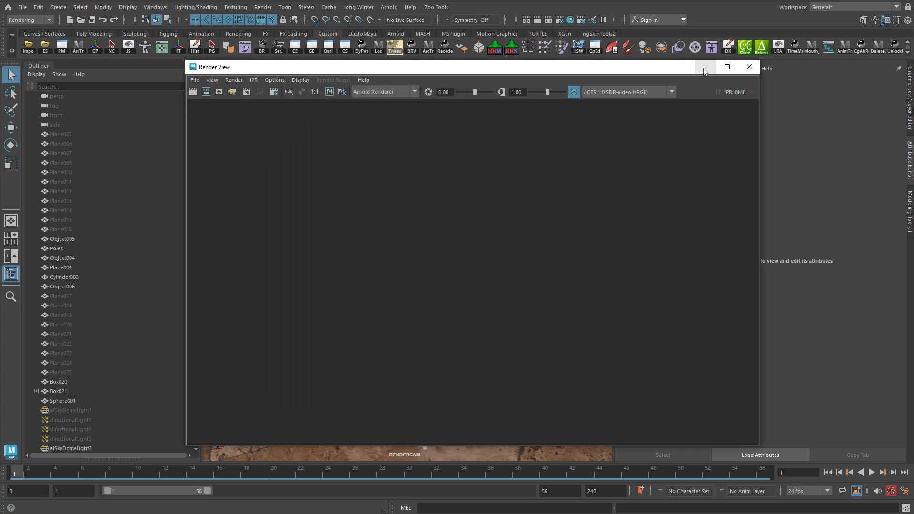
- Open the Render Sequence options to review the camera and output settings
{"action": "left_click", "coordinate": [270, 8]}
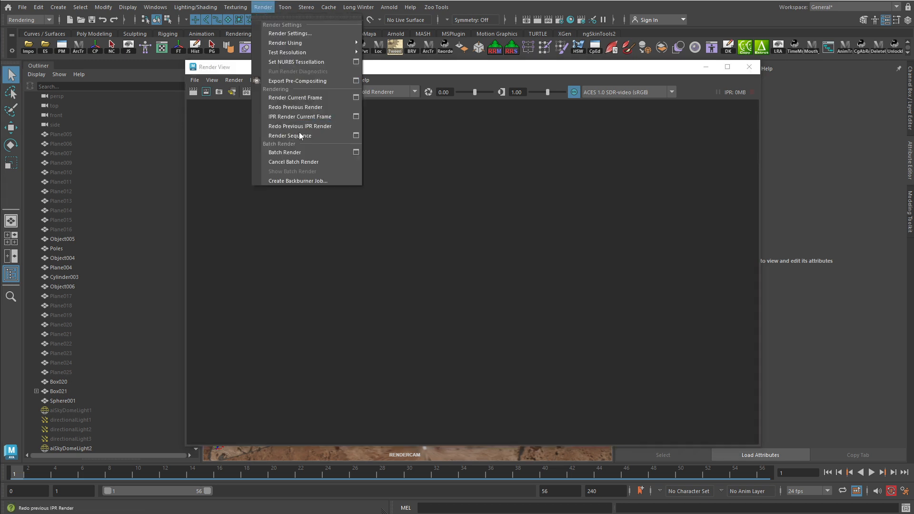
{"action": "left_click", "coordinate": [357, 136]}
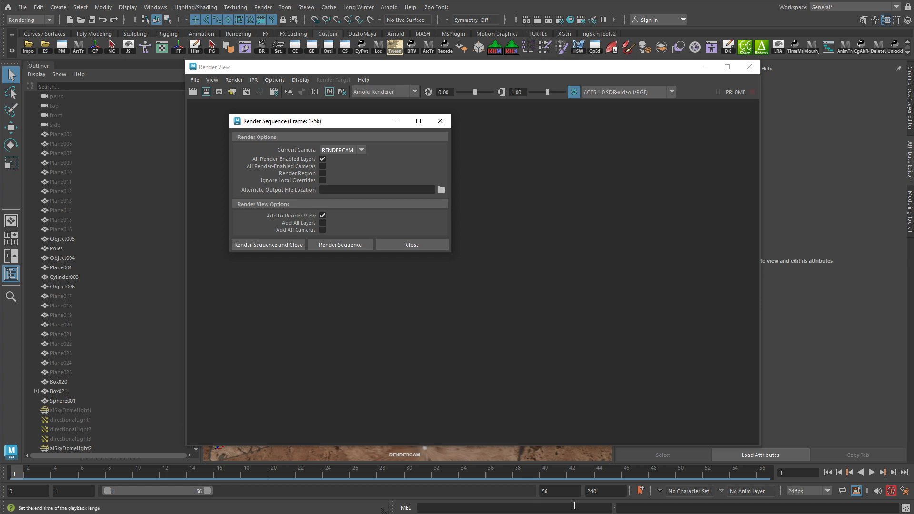
{"action": "left_click", "coordinate": [270, 243]}
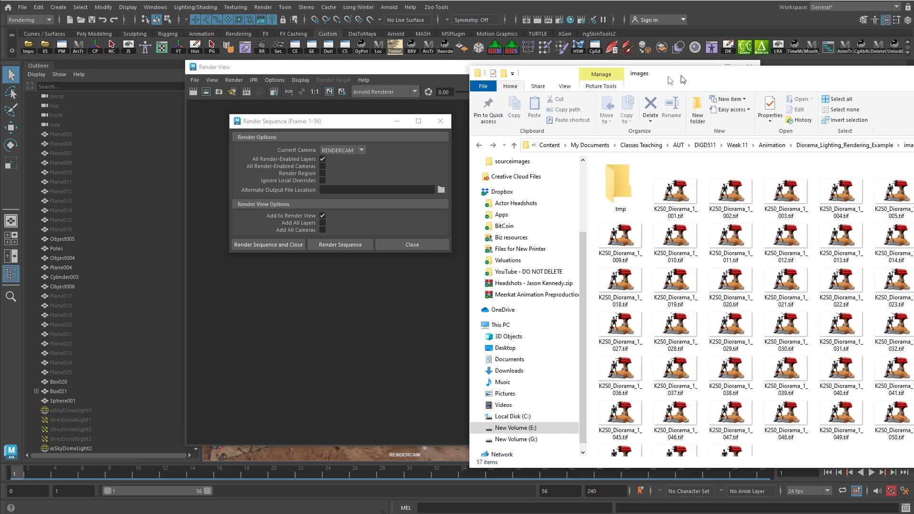
- View the rendered TIFF frames from the images folder one by one, starting at K2S0_Diorama_1_001.tif, and return to Maya
{"action": "left_click_drag", "start_coordinate": [595, 59], "coordinate": [201, 60]}
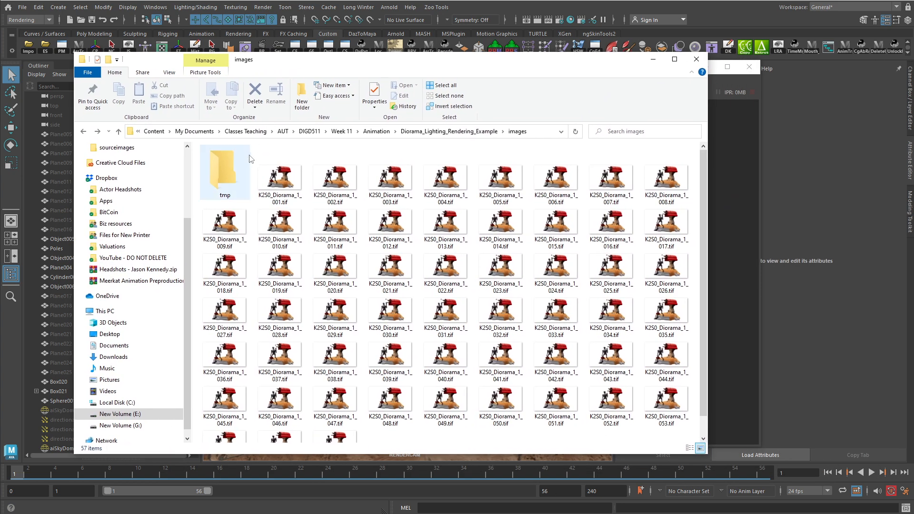
{"action": "double_click", "coordinate": [274, 178]}
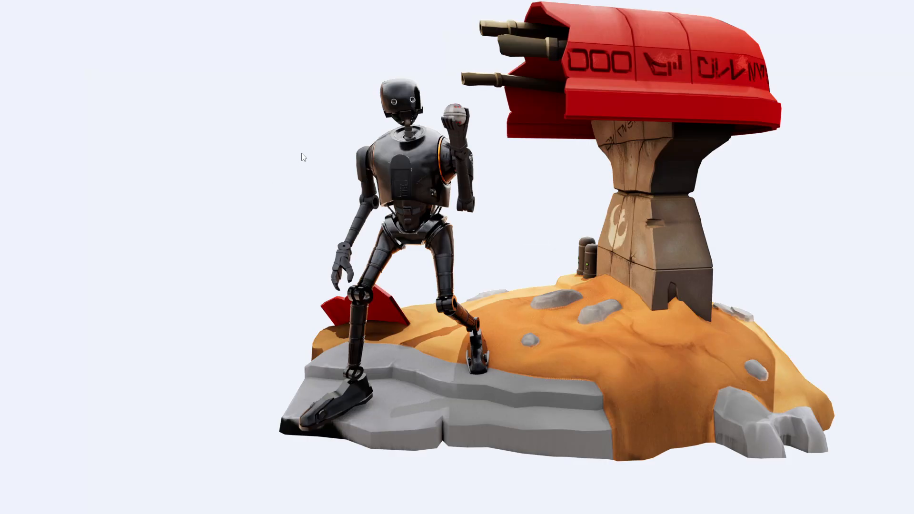
{"action": "key", "text": "Right"}
{"action": "key", "text": "Right"}
{"action": "key", "text": "Right"}
{"action": "key", "text": "Right"}
{"action": "key", "text": "Right"}
{"action": "key", "text": "Right"}
{"action": "key", "text": "Right"}
{"action": "key", "text": "Right"}
{"action": "key", "text": "Right"}
{"action": "key", "text": "Right"}
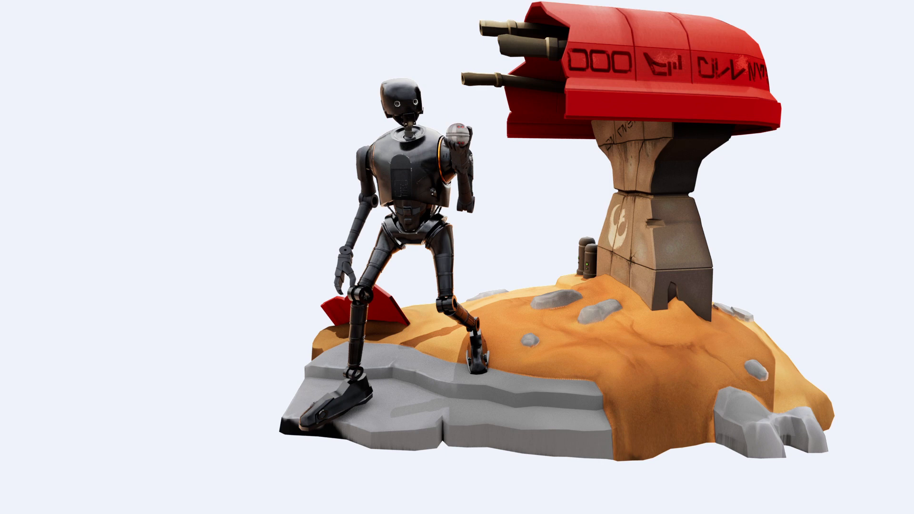
{"action": "key", "text": "alt+Tab"}
{"action": "key", "text": "alt+Tab"}
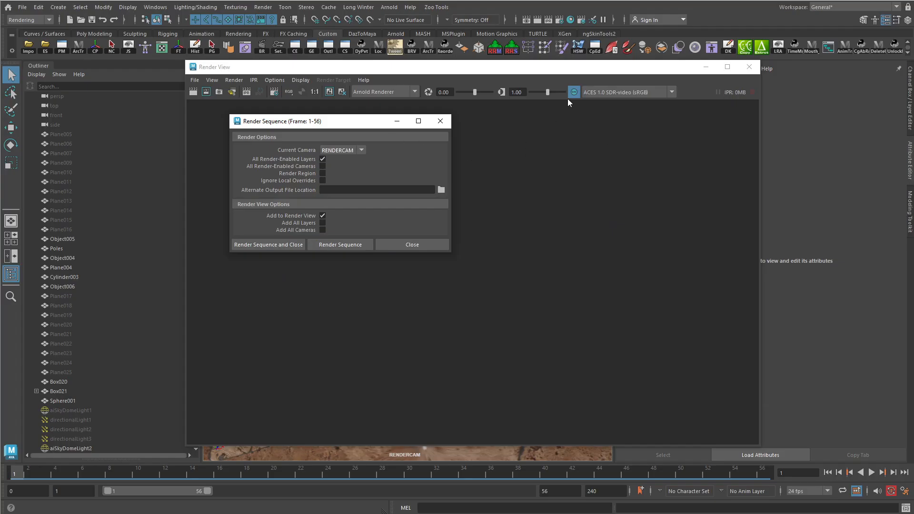
- Move the render windows out of the way and select the sky dome light surrounding the diorama
{"action": "left_click_drag", "start_coordinate": [705, 67], "coordinate": [913, 148]}
{"action": "left_click", "coordinate": [581, 122]}
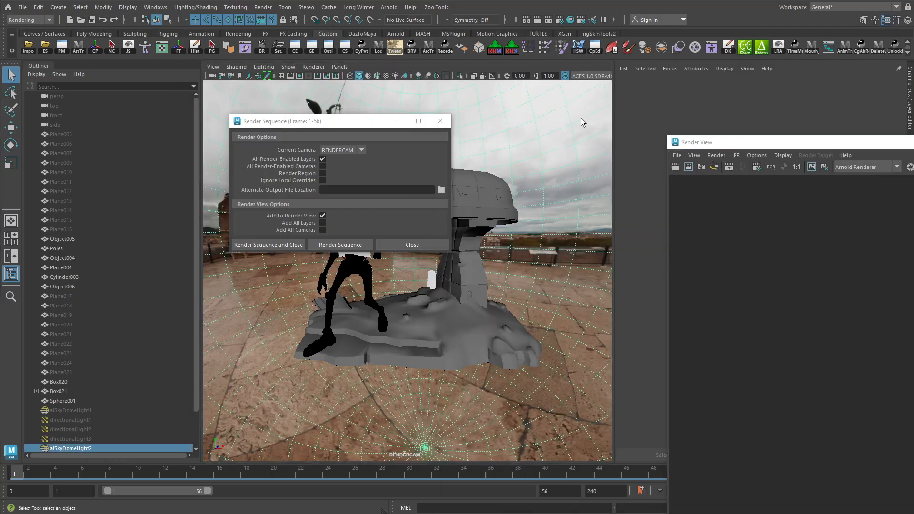
{"action": "left_click", "coordinate": [402, 123]}
{"action": "left_click", "coordinate": [402, 123]}
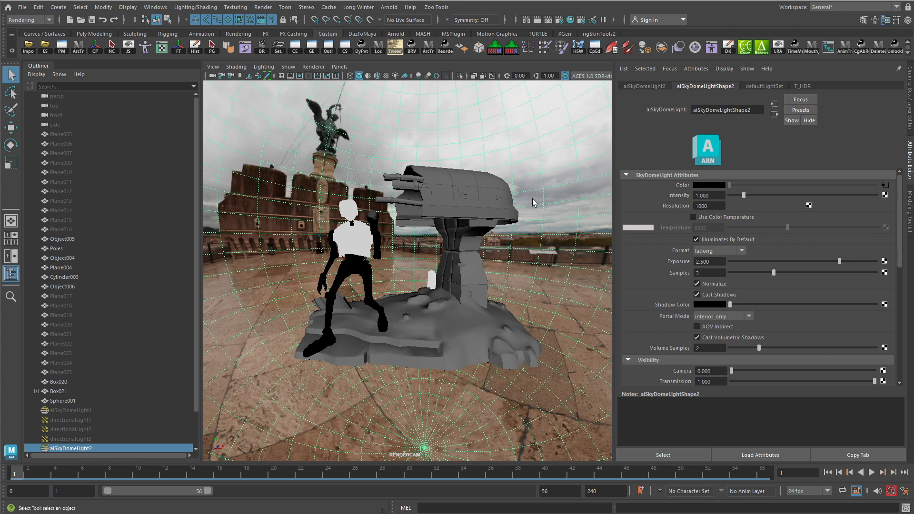
- Examine the attributes of aiSkyDomeLight2's shape, focusing on its Visibility settings and the Camera value
{"action": "scroll", "coordinate": [670, 294], "scroll_direction": "down", "scroll_amount": 5}
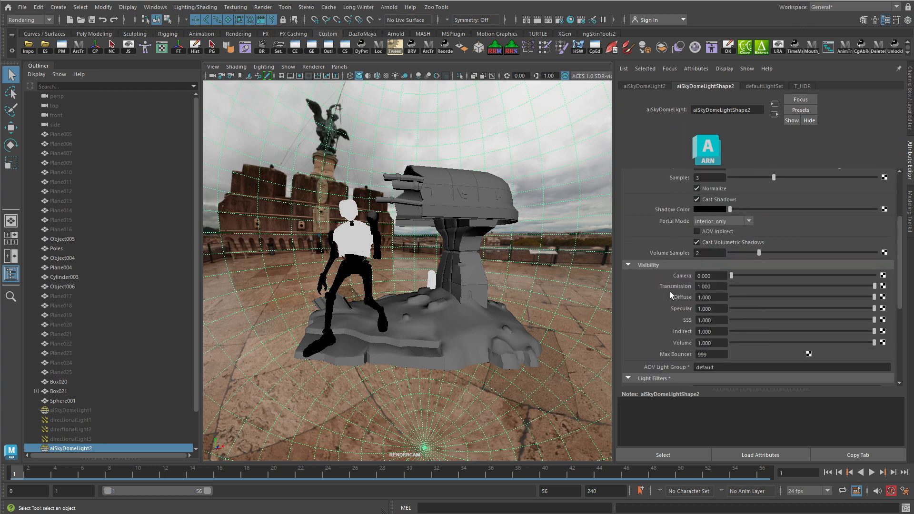
{"action": "left_click", "coordinate": [646, 87]}
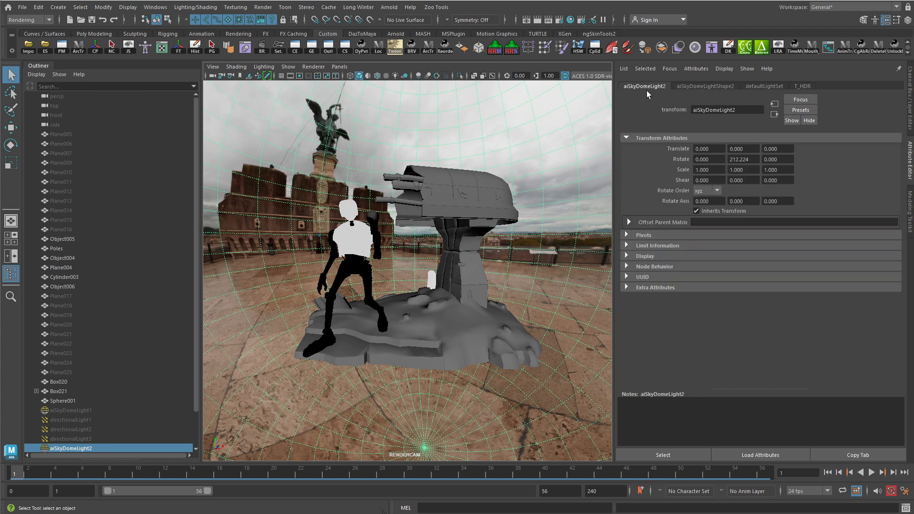
{"action": "left_click", "coordinate": [682, 88]}
{"action": "scroll", "coordinate": [668, 245], "scroll_direction": "down", "scroll_amount": 10}
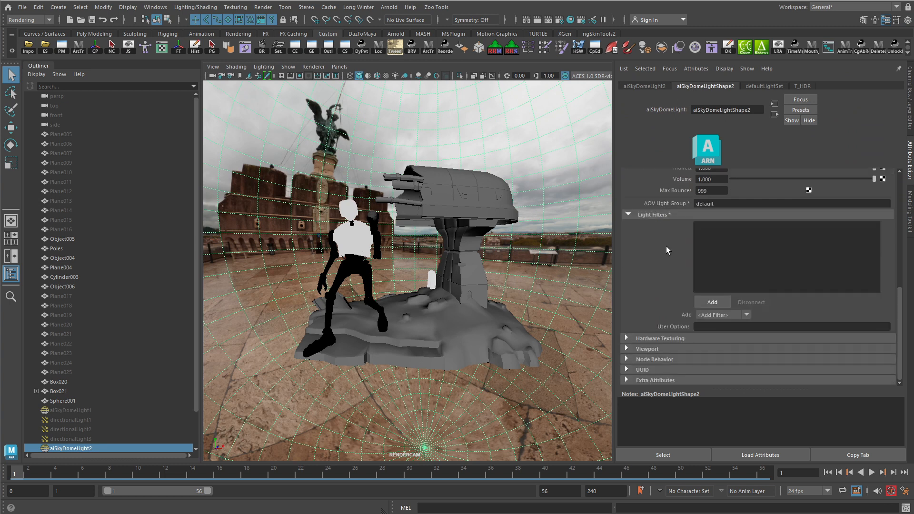
{"action": "scroll", "coordinate": [645, 298], "scroll_direction": "up", "scroll_amount": 8}
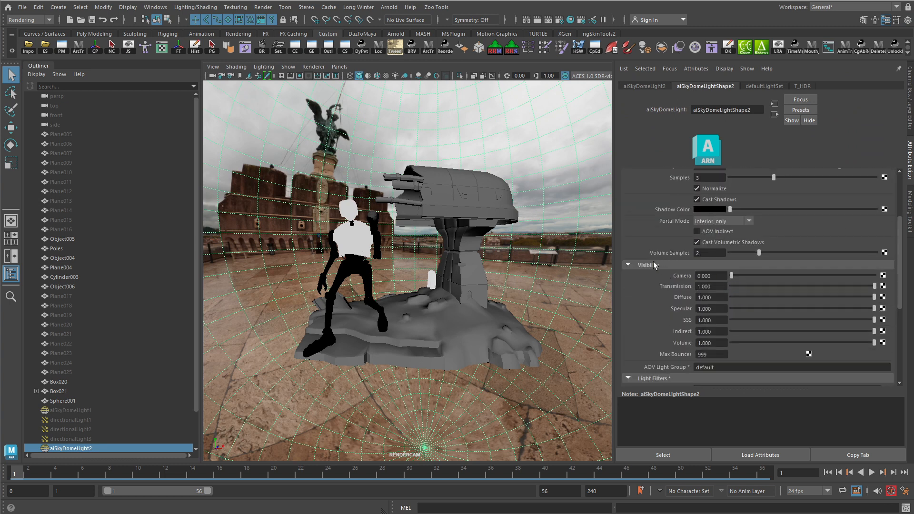
{"action": "left_click", "coordinate": [713, 276]}
- Switch back to the images folder, open the first rendered frame and check the background while stepping through the sequence
{"action": "key", "text": "alt+Tab"}
{"action": "left_click", "coordinate": [784, 159]}
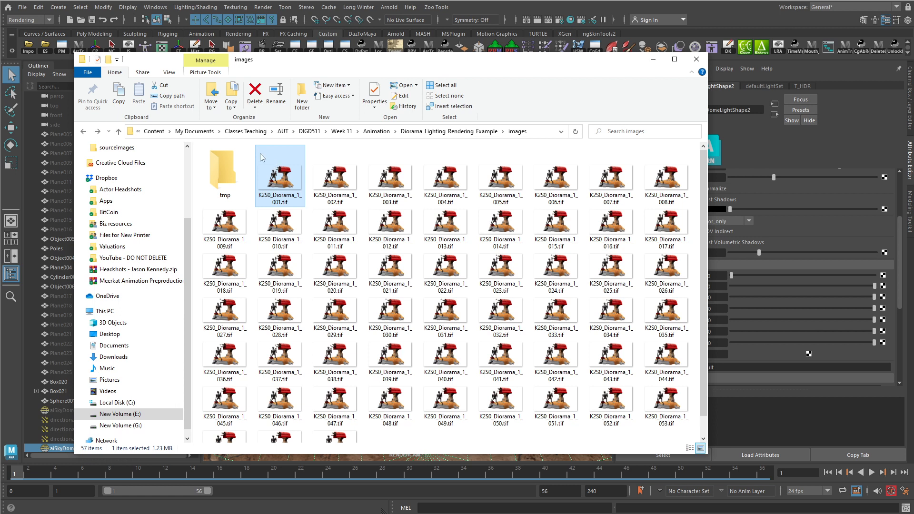
{"action": "double_click", "coordinate": [288, 170]}
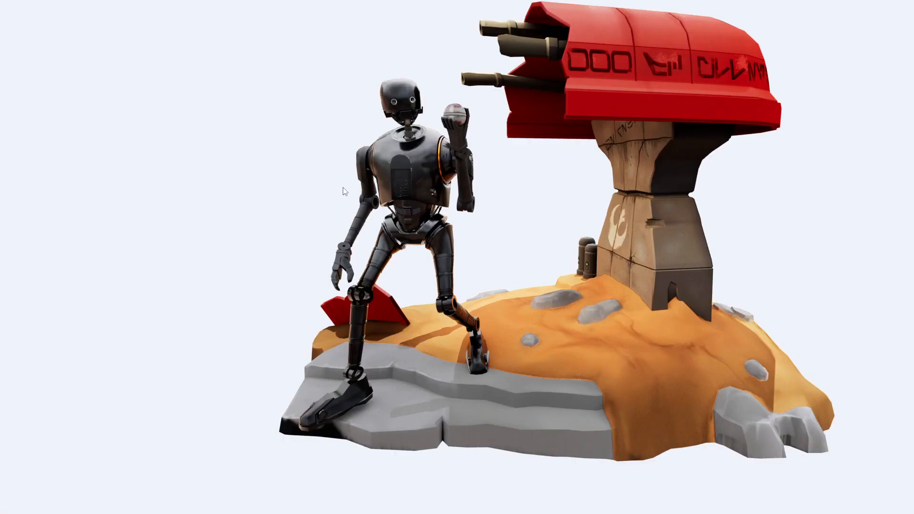
{"action": "key", "text": "Right"}
{"action": "key", "text": "Right"}
{"action": "key", "text": "Right"}
{"action": "key", "text": "Right"}
{"action": "key", "text": "Right"}
{"action": "key", "text": "Right"}
{"action": "key", "text": "Right"}
{"action": "key", "text": "Right"}
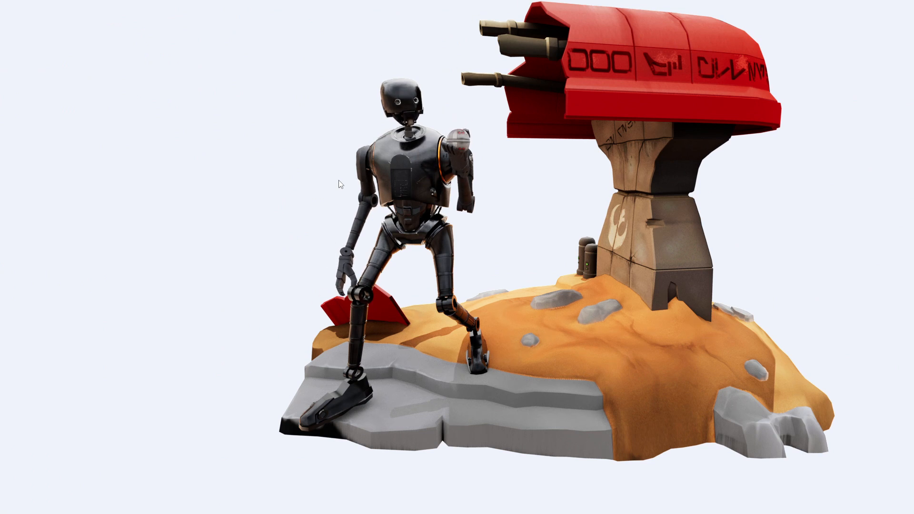
{"action": "key", "text": "Right"}
{"action": "key", "text": "Right"}
{"action": "key", "text": "Right"}
{"action": "key", "text": "Right"}
{"action": "key", "text": "Right"}
{"action": "key", "text": "Right"}
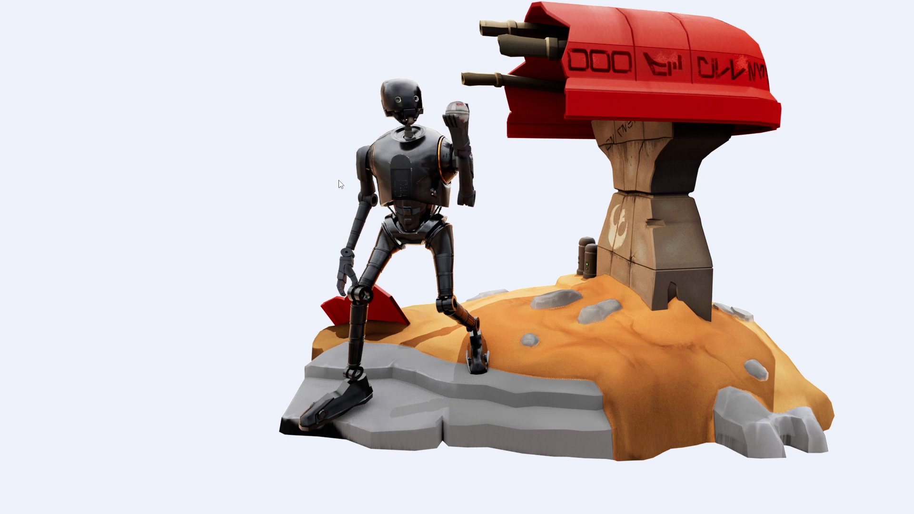
{"action": "key", "text": "Right"}
{"action": "key", "text": "Right"}
{"action": "key", "text": "Right"}
{"action": "key", "text": "Right"}
{"action": "key", "text": "Right"}
{"action": "key", "text": "Right"}
{"action": "key", "text": "Right"}
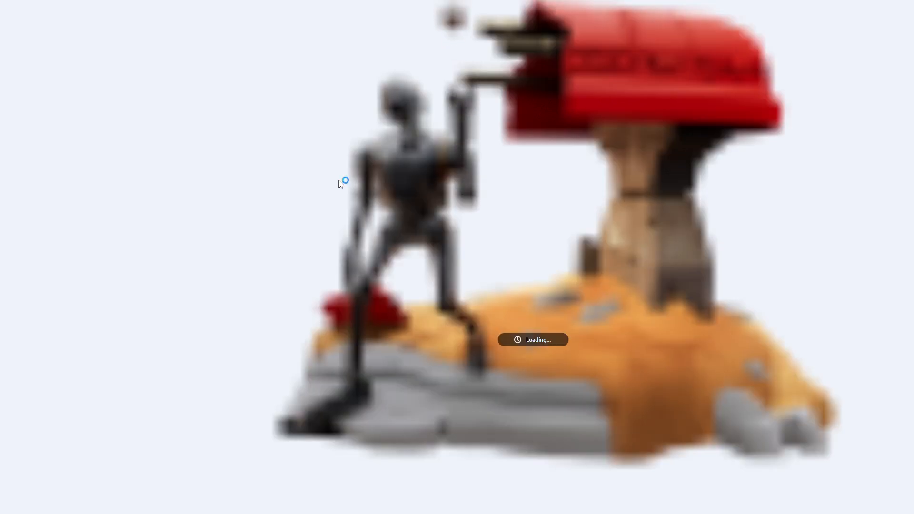
{"action": "key", "text": "Right"}
{"action": "key", "text": "Right"}
{"action": "key", "text": "Right"}
{"action": "key", "text": "Right"}
{"action": "key", "text": "Right"}
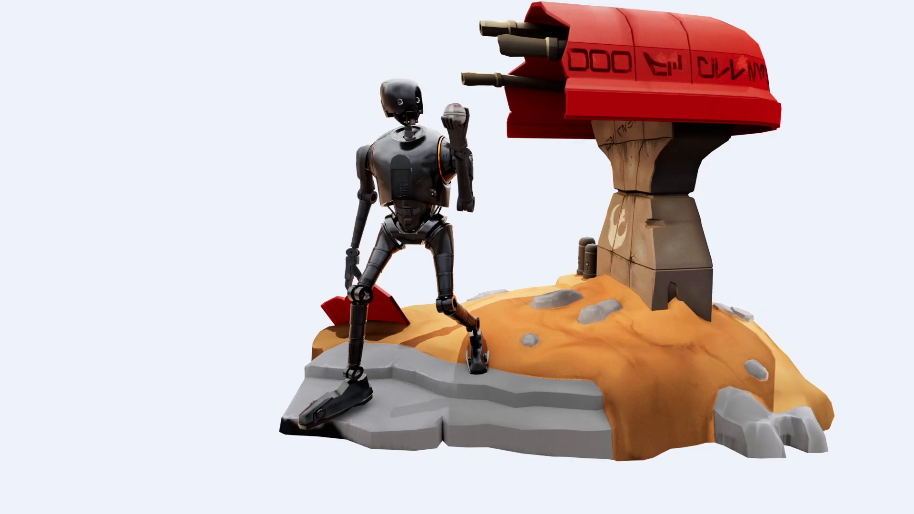
{"action": "key", "text": "Escape"}
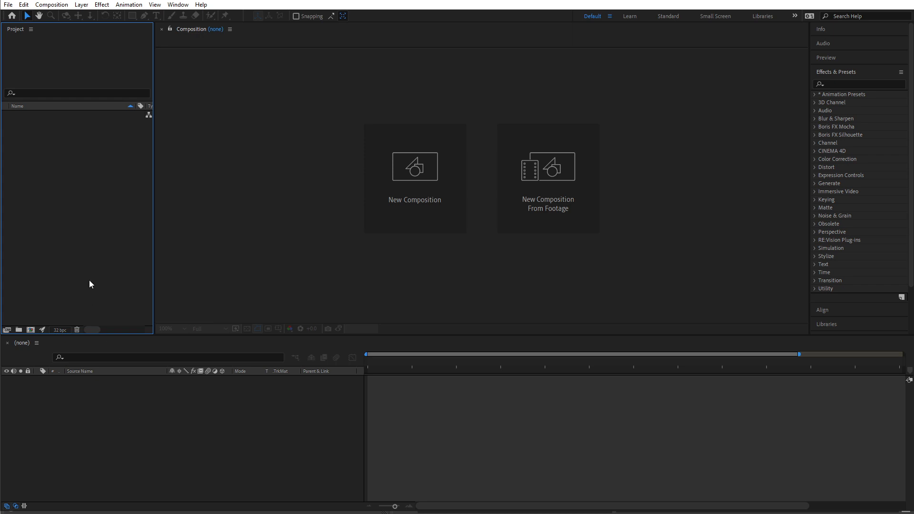
- In After Effects, import K2S0_Diorama_1_001.tif as footage with the TIFF Sequence option
{"action": "double_click", "coordinate": [109, 178]}
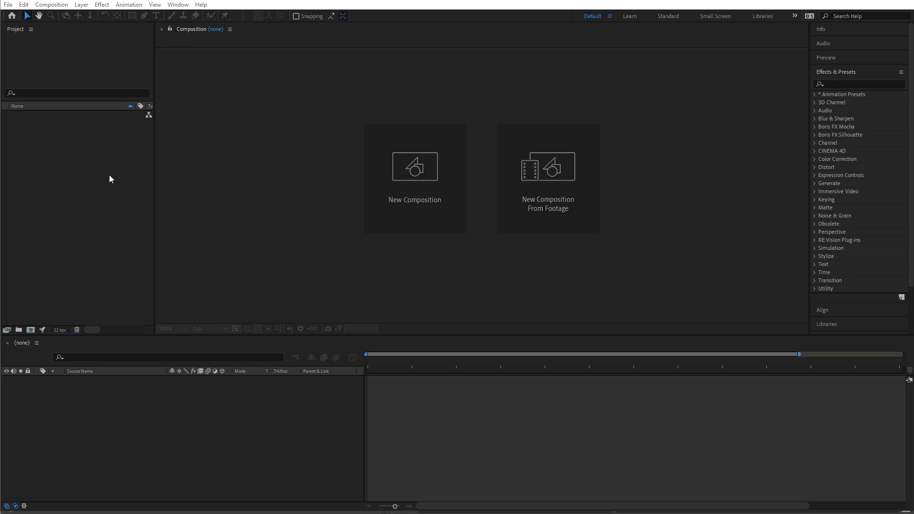
{"action": "left_click", "coordinate": [166, 95]}
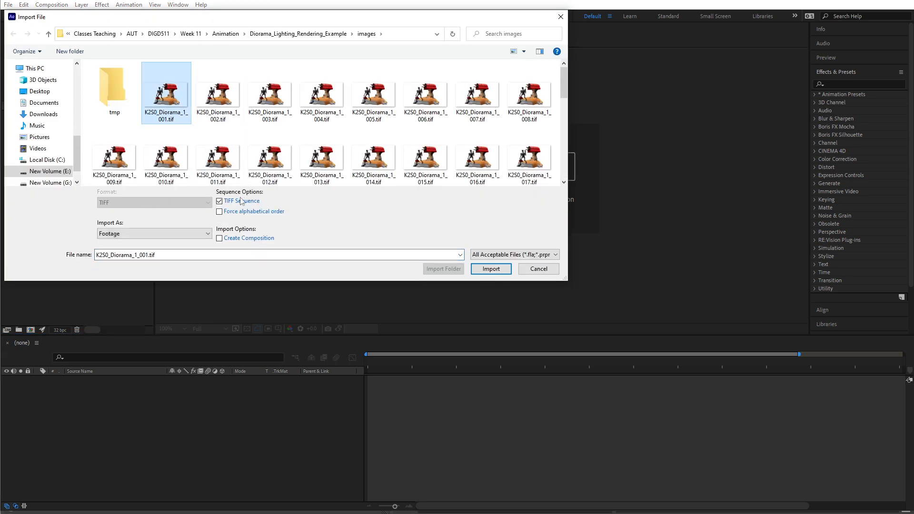
{"action": "left_click", "coordinate": [483, 271]}
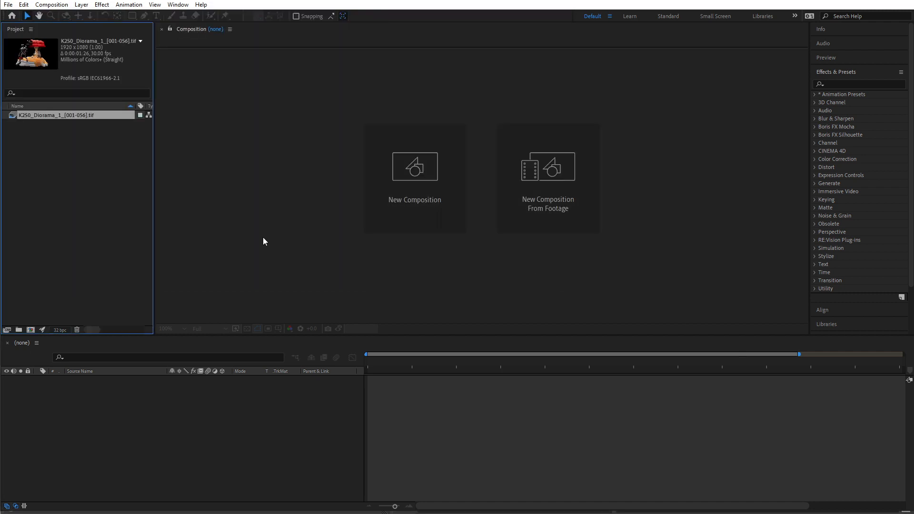
- Interpret the imported TIFF sequence at an assumed frame rate of 24 frames per second
{"action": "right_click", "coordinate": [95, 115]}
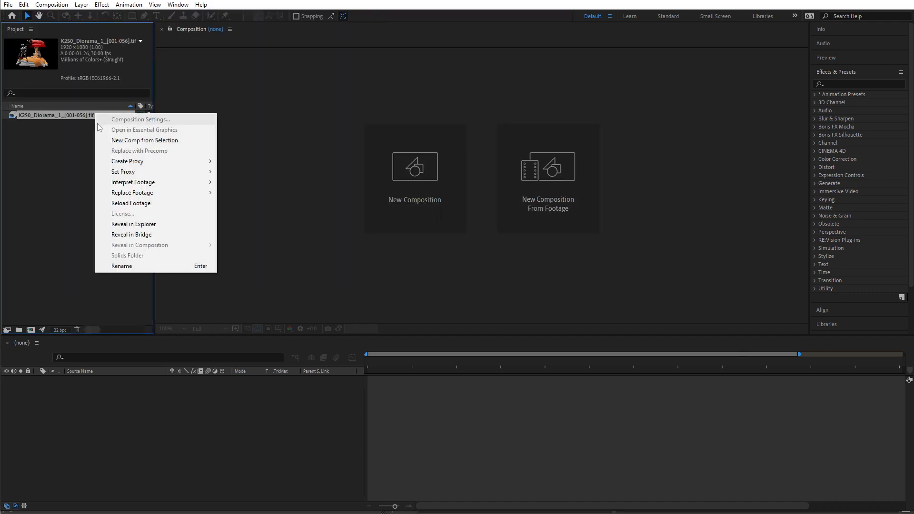
{"action": "mouse_move", "coordinate": [181, 184]}
{"action": "left_click", "coordinate": [250, 181]}
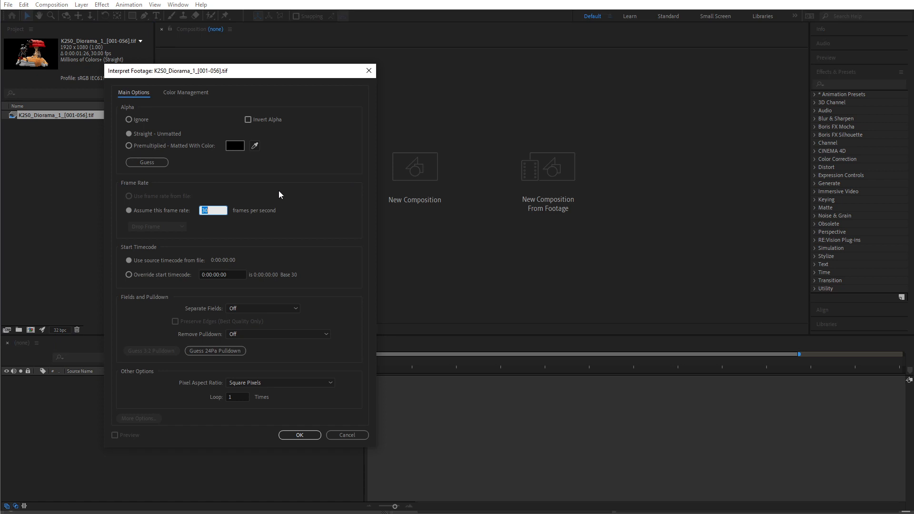
{"action": "type", "text": "12"}
{"action": "key", "text": "BackSpace"}
{"action": "type", "text": "24"}
{"action": "key", "text": "Return"}
- Create a composition from the TIFF sequence and play it back in an enlarged composition view
{"action": "left_click_drag", "start_coordinate": [77, 118], "coordinate": [128, 398]}
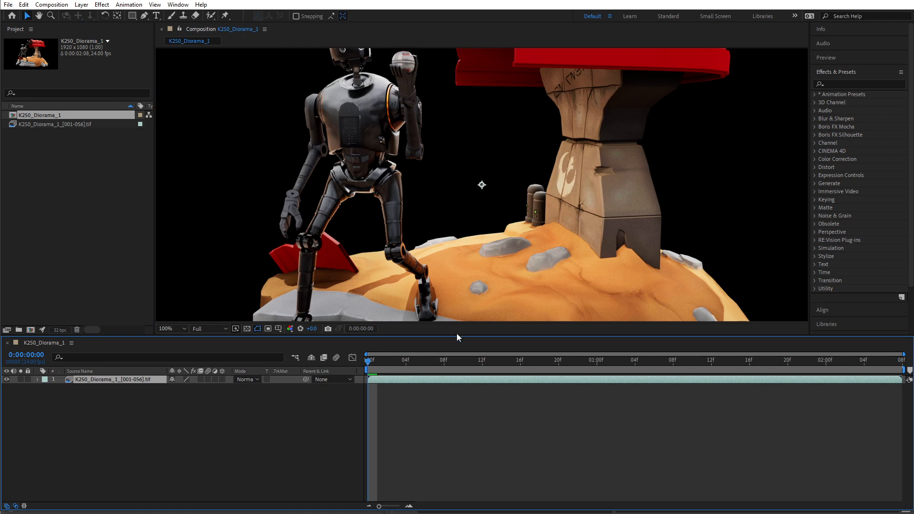
{"action": "left_click_drag", "start_coordinate": [456, 337], "coordinate": [435, 452]}
{"action": "key", "text": "space"}
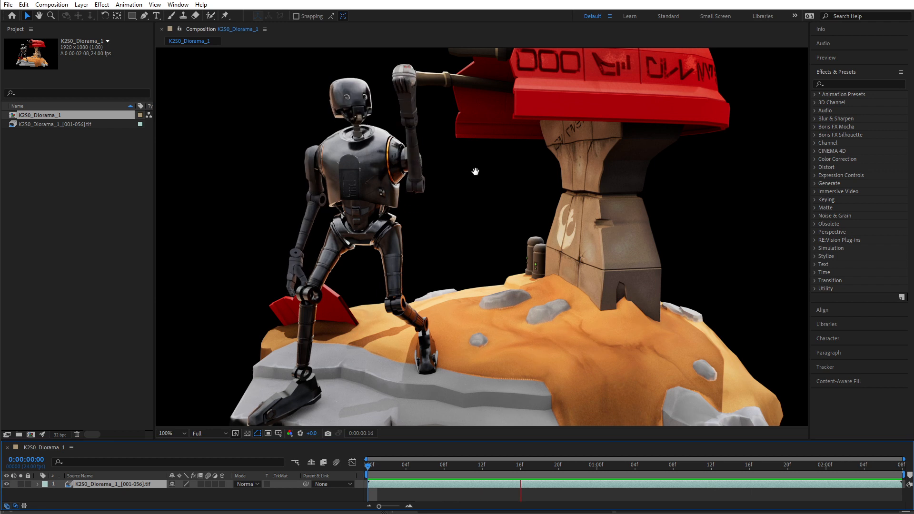
- Stop playback and examine the tossed ball and the robot's raised hand at several frames between 0:00:00:00 and 0:00:01:09
{"action": "key", "text": "space"}
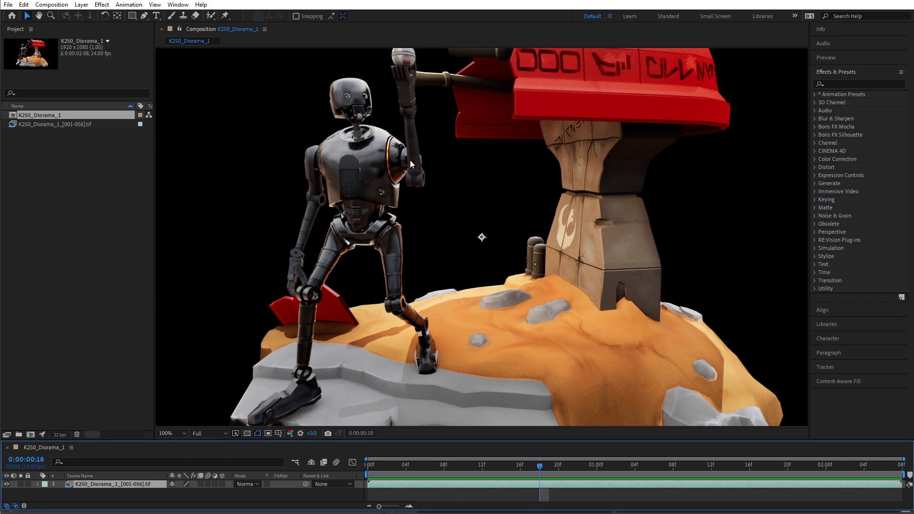
{"action": "key", "text": "comma"}
{"action": "scroll", "coordinate": [369, 184], "scroll_direction": "up", "scroll_amount": 1}
{"action": "scroll", "coordinate": [374, 160], "scroll_direction": "down", "scroll_amount": 1}
{"action": "left_click_drag", "start_coordinate": [463, 461], "coordinate": [520, 468]}
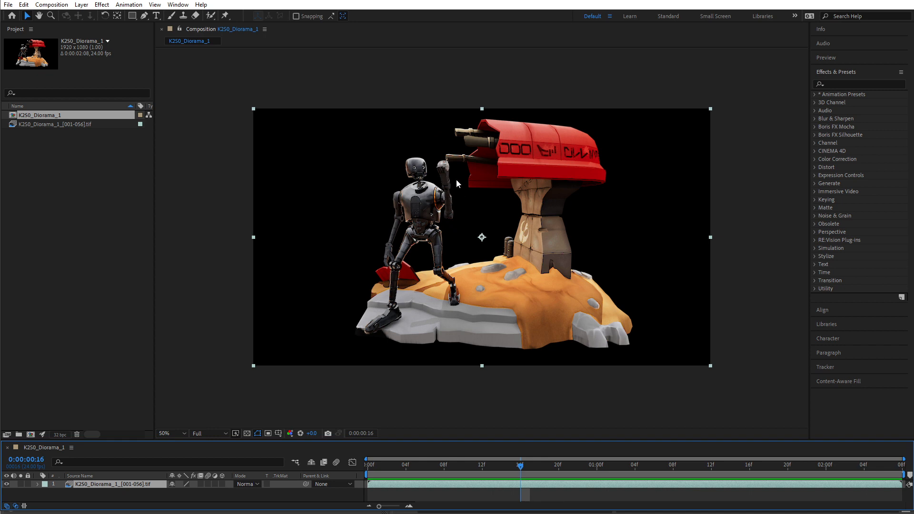
{"action": "left_click_drag", "start_coordinate": [521, 471], "coordinate": [587, 479]}
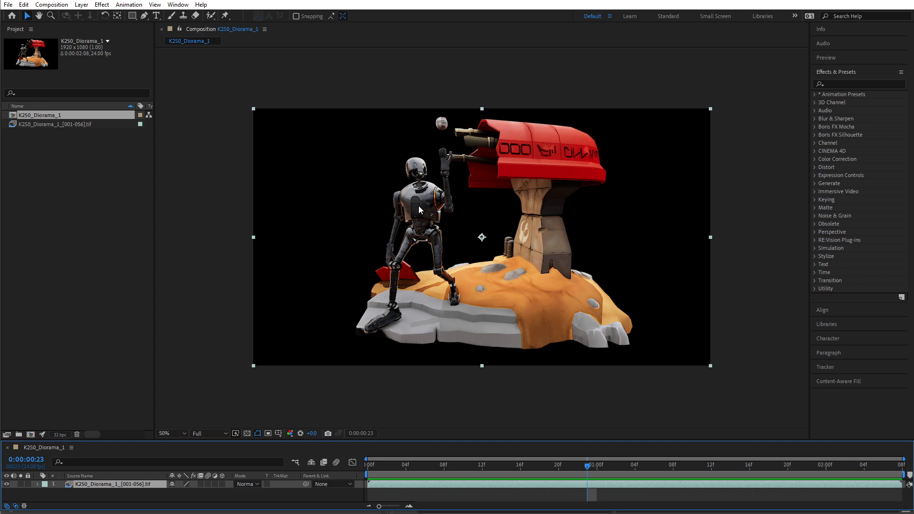
{"action": "key", "text": "slash"}
{"action": "left_click_drag", "start_coordinate": [503, 214], "coordinate": [511, 290]}
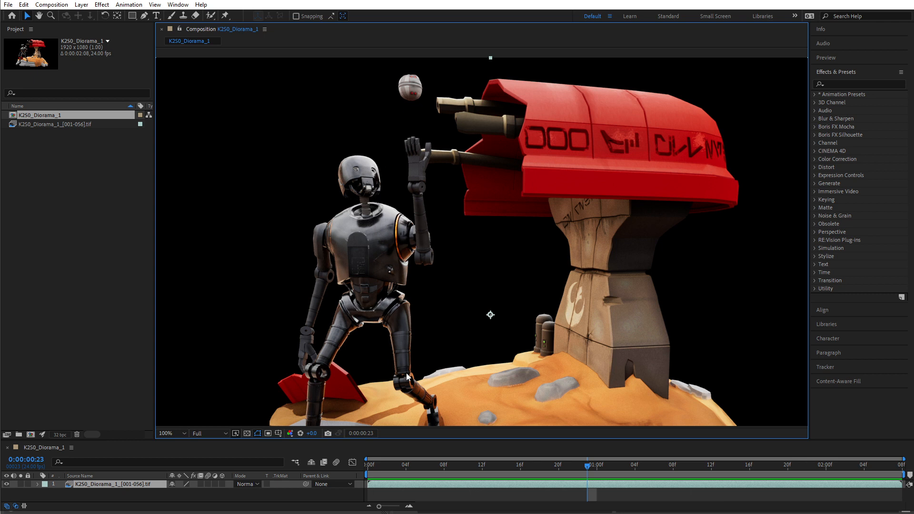
{"action": "left_click_drag", "start_coordinate": [532, 475], "coordinate": [683, 471]}
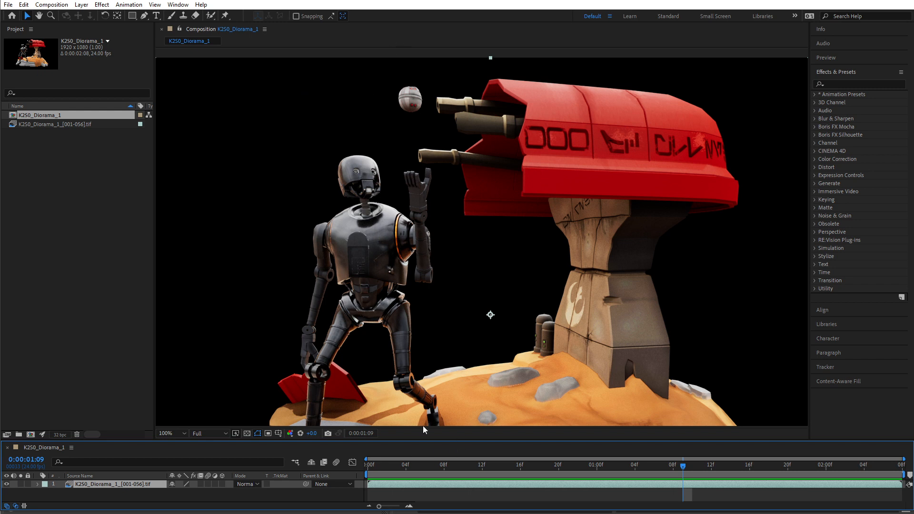
{"action": "key", "text": "comma"}
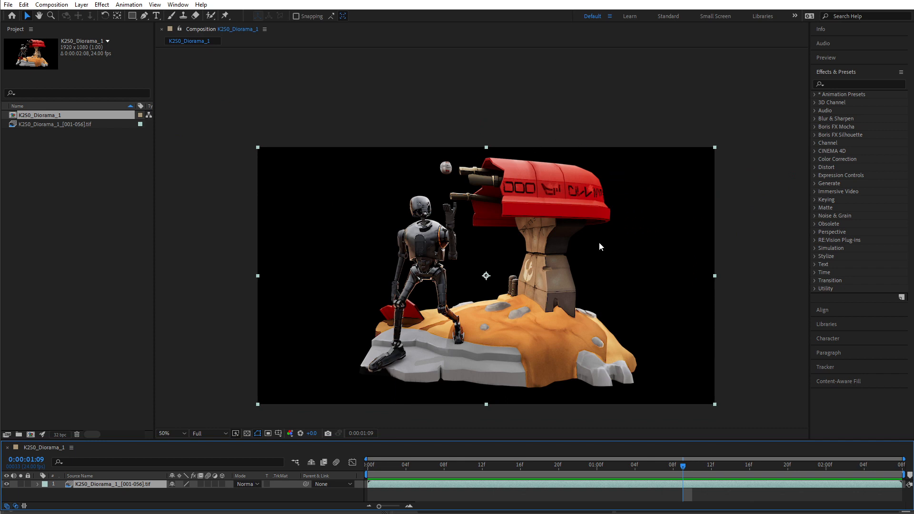
{"action": "left_click_drag", "start_coordinate": [497, 465], "coordinate": [370, 450]}
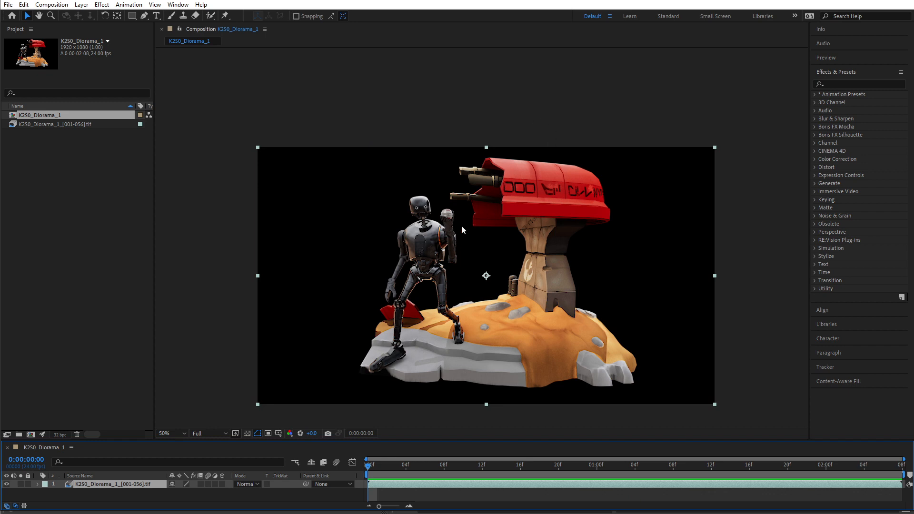
{"action": "key", "text": "period"}
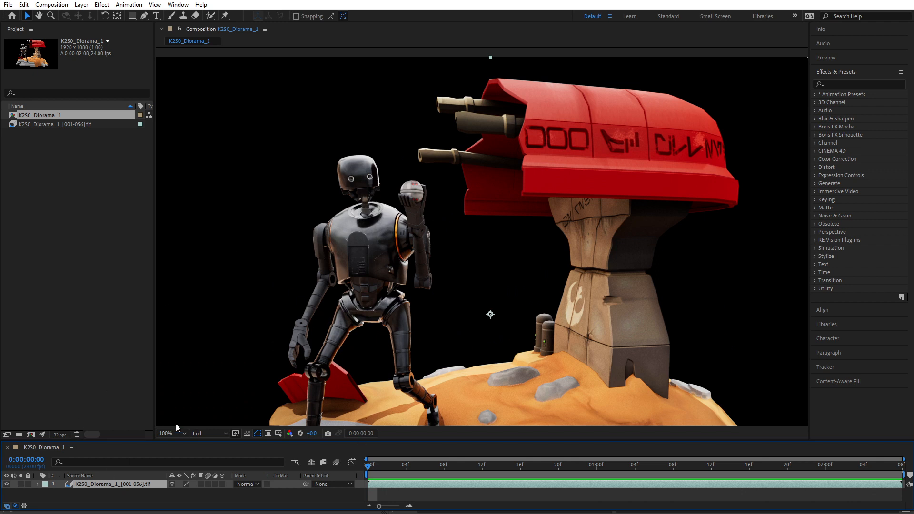
{"action": "left_click", "coordinate": [131, 16]}
{"action": "left_click_drag", "start_coordinate": [374, 466], "coordinate": [550, 460]}
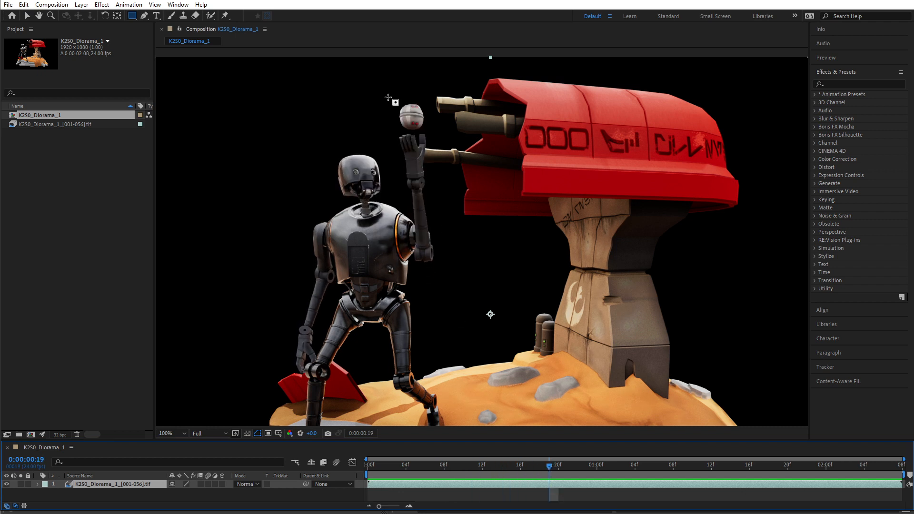
{"action": "left_click_drag", "start_coordinate": [392, 97], "coordinate": [432, 136]}
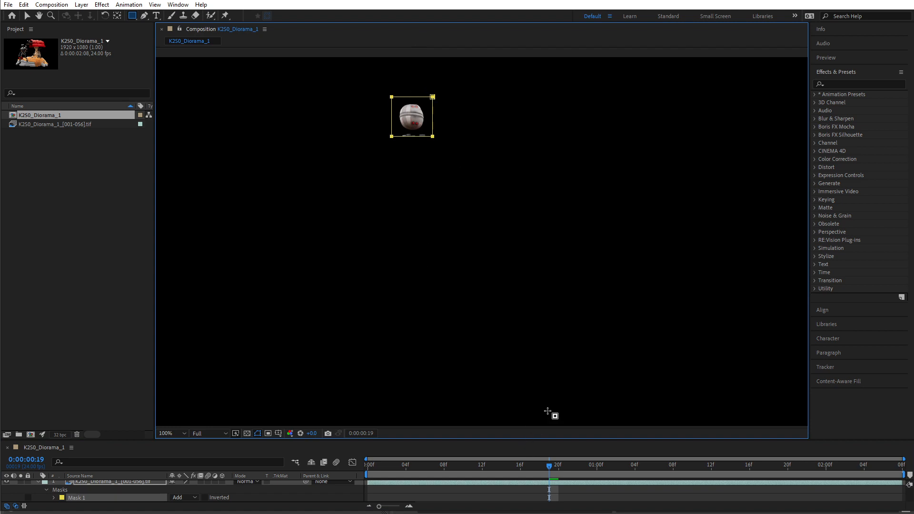
{"action": "key", "text": "Delete"}
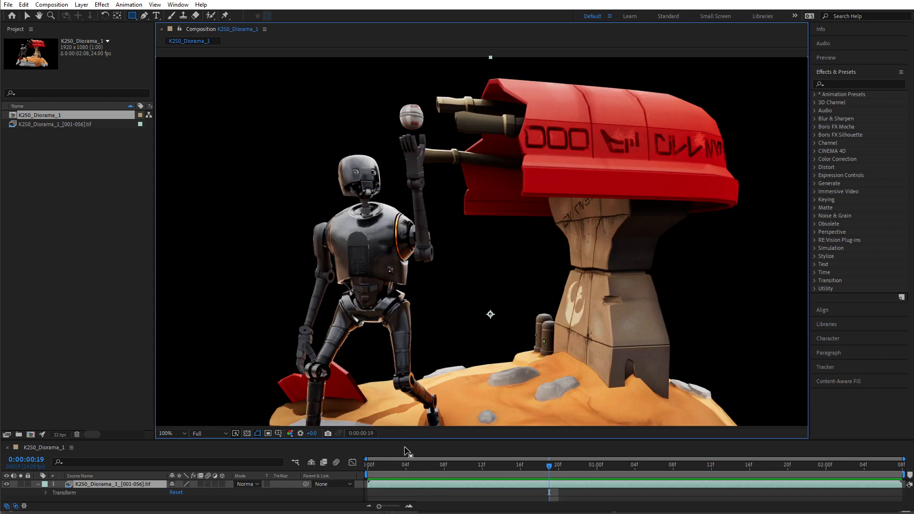
- At 0:00:00:12, draw a tall rectangular mask on the TIFF sequence layer around the ball, the hand and the space above
{"action": "left_click_drag", "start_coordinate": [381, 470], "coordinate": [487, 476]}
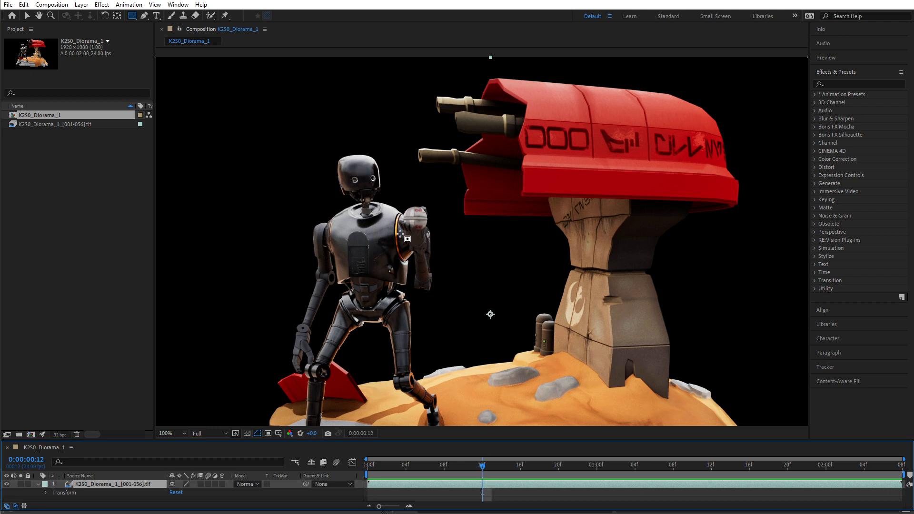
{"action": "key", "text": "period"}
{"action": "left_click_drag", "start_coordinate": [351, 270], "coordinate": [483, 387]}
{"action": "left_click_drag", "start_coordinate": [447, 349], "coordinate": [513, 76]}
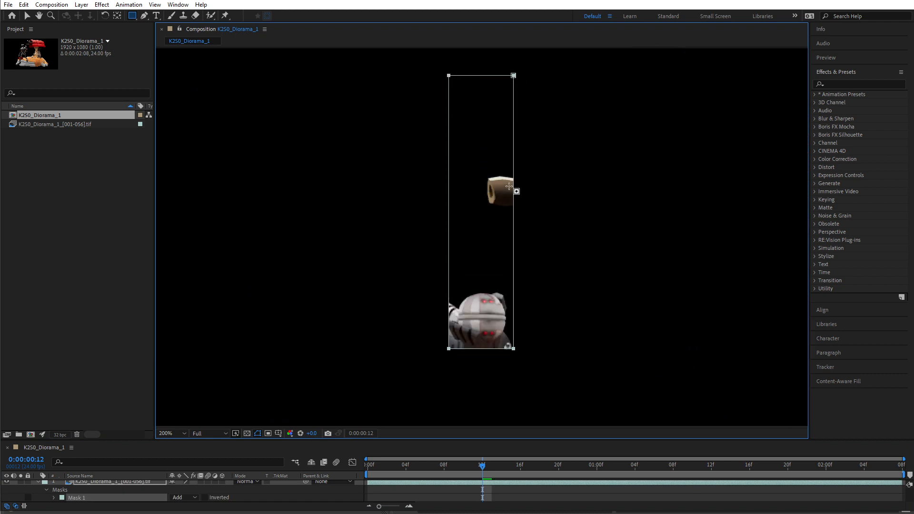
- At 0:00:01:00, extend the mask's upper and left edges to enclose the whole airborne ball
{"action": "left_click_drag", "start_coordinate": [485, 468], "coordinate": [599, 451]}
{"action": "left_click_drag", "start_coordinate": [606, 216], "coordinate": [607, 340]}
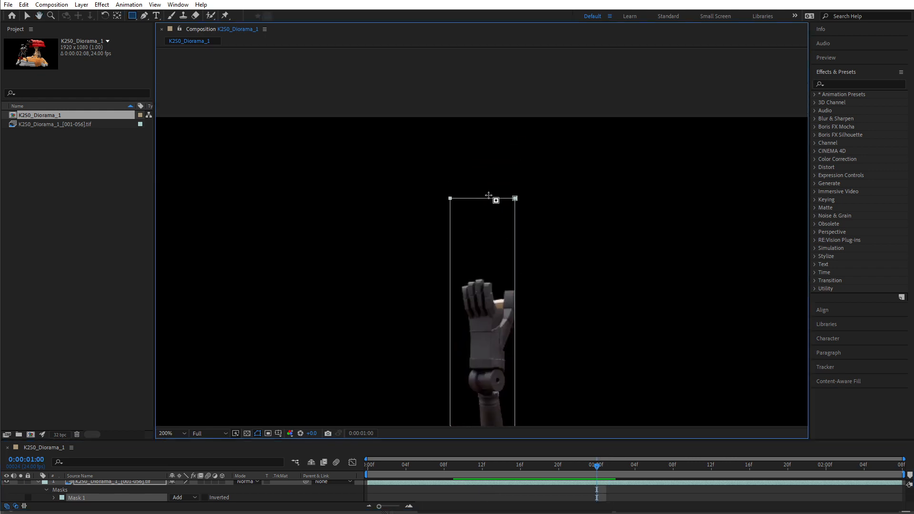
{"action": "left_click", "coordinate": [26, 15]}
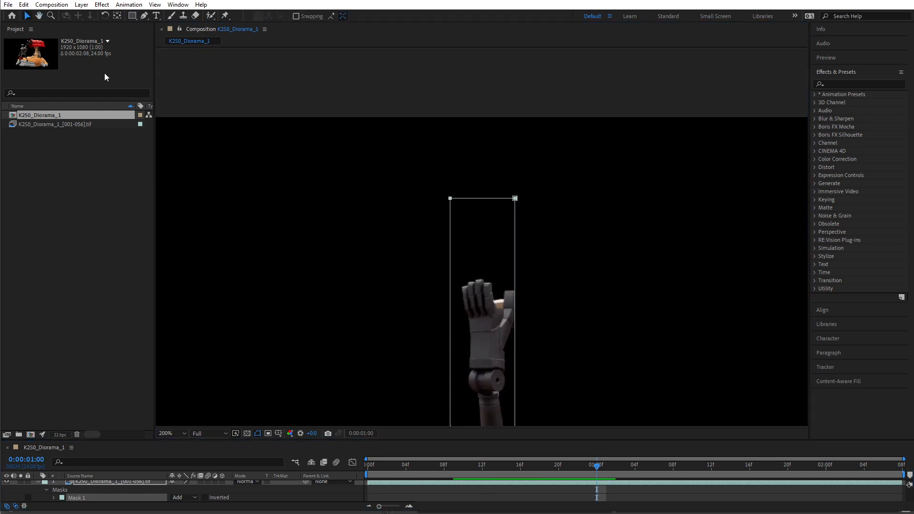
{"action": "double_click", "coordinate": [483, 200]}
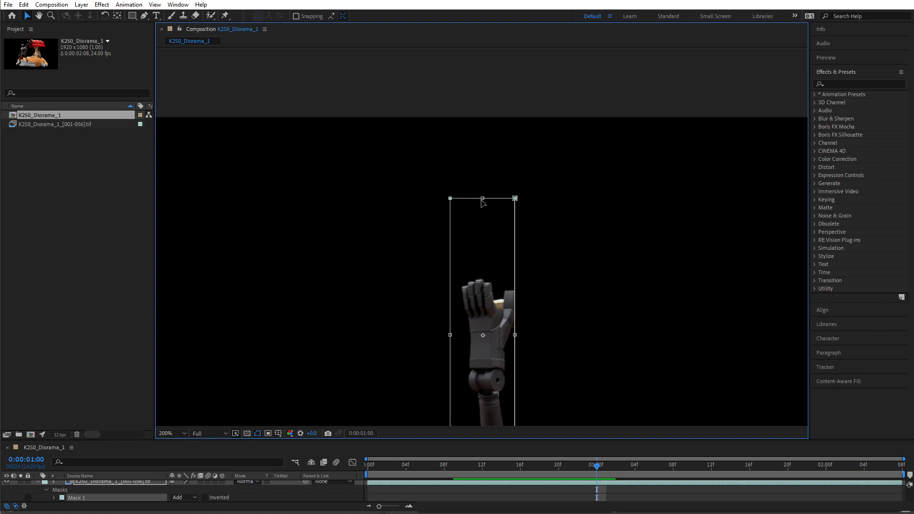
{"action": "left_click_drag", "start_coordinate": [483, 198], "coordinate": [493, 135]}
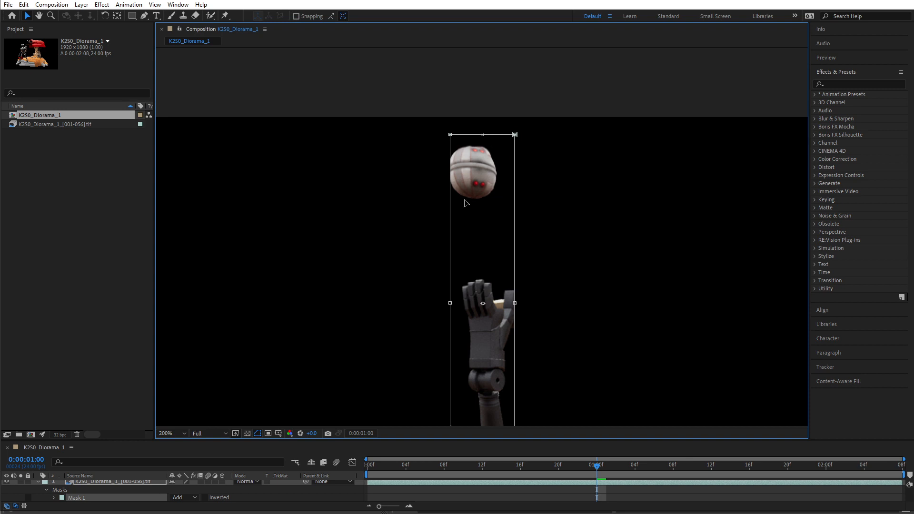
{"action": "left_click_drag", "start_coordinate": [450, 304], "coordinate": [434, 303]}
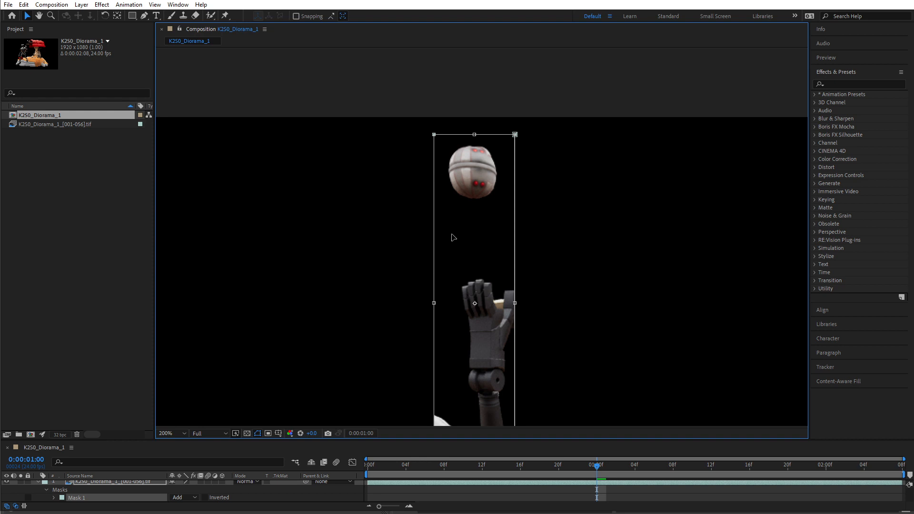
- At 0:00:00:12, lower the mask's bottom edge slightly below the hand, and play back the masked sequence
{"action": "key", "text": "space"}
{"action": "left_click_drag", "start_coordinate": [402, 292], "coordinate": [391, 157]}
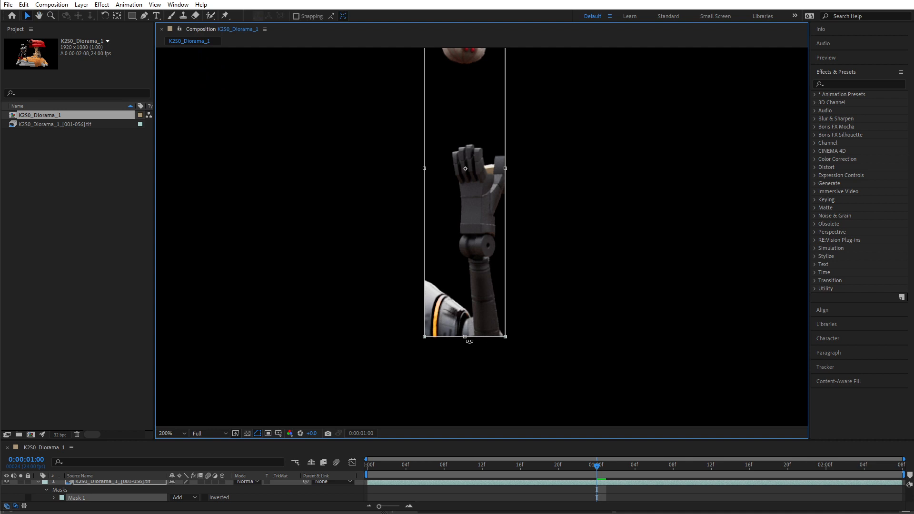
{"action": "left_click_drag", "start_coordinate": [600, 470], "coordinate": [484, 443]}
{"action": "left_click", "coordinate": [484, 337]}
{"action": "left_click_drag", "start_coordinate": [465, 337], "coordinate": [466, 341]}
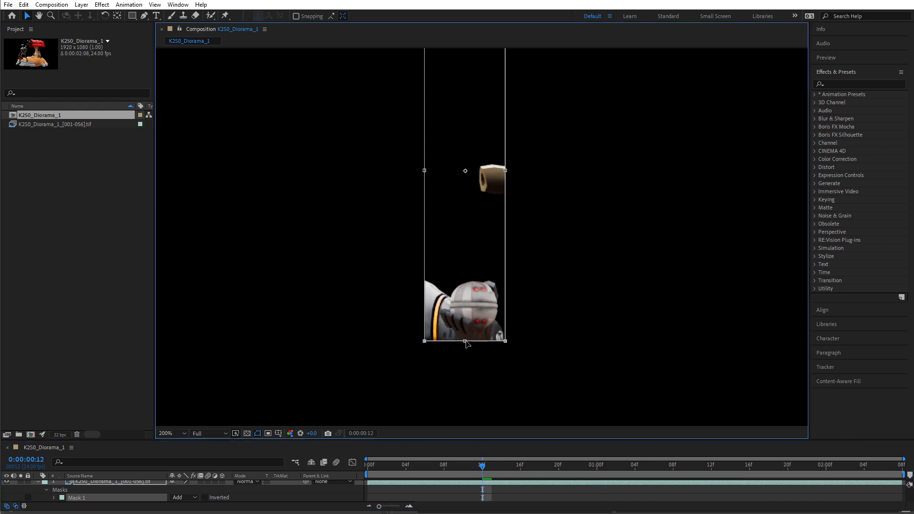
{"action": "left_click_drag", "start_coordinate": [488, 473], "coordinate": [765, 475]}
{"action": "key", "text": "space"}
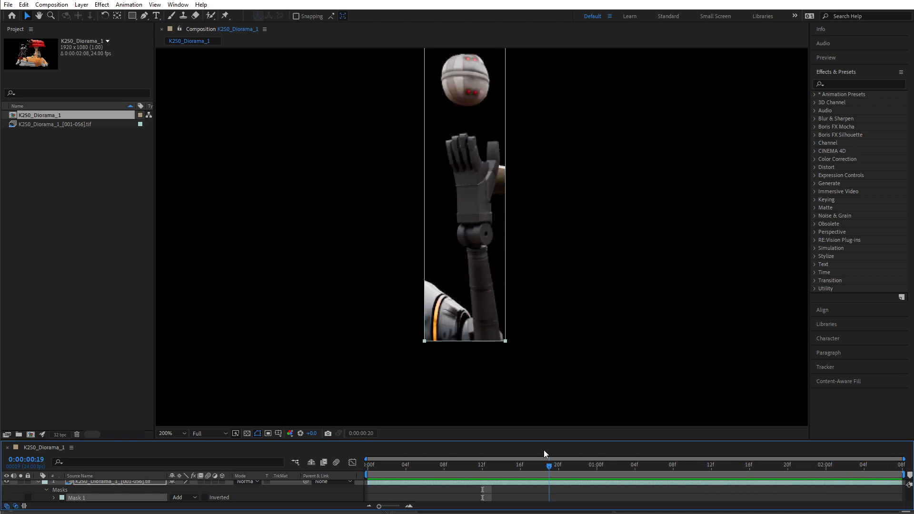
{"action": "key", "text": "comma"}
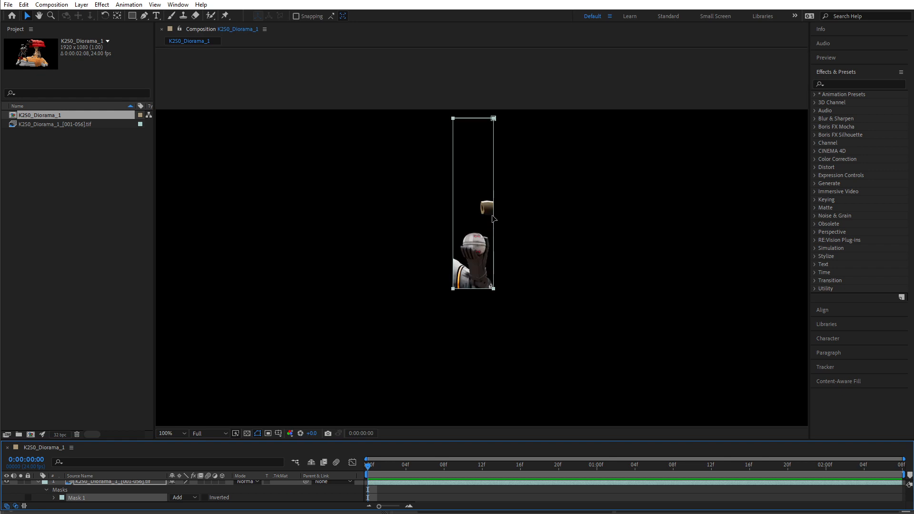
{"action": "double_click", "coordinate": [610, 140]}
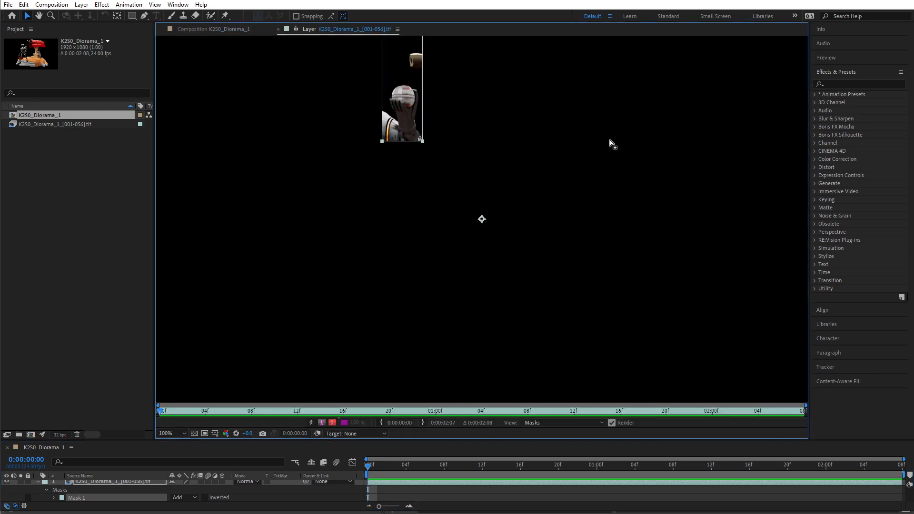
{"action": "left_click", "coordinate": [215, 29]}
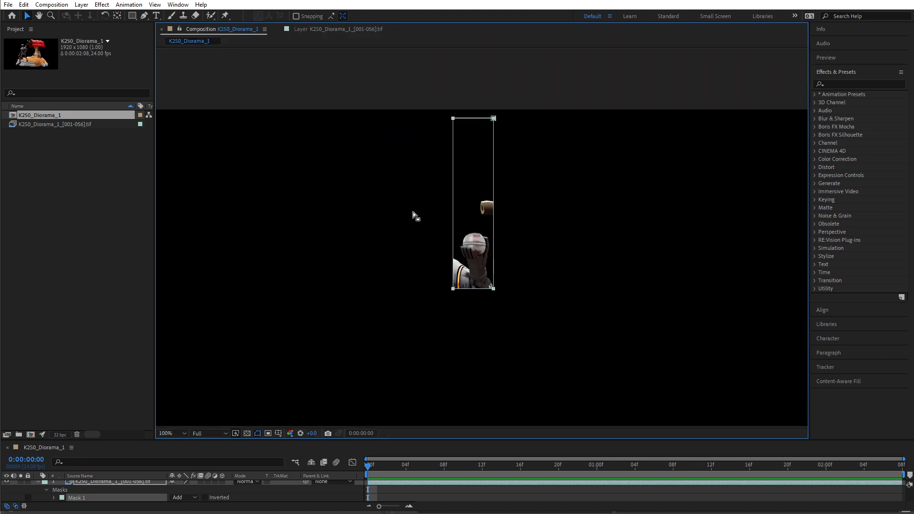
{"action": "double_click", "coordinate": [464, 197]}
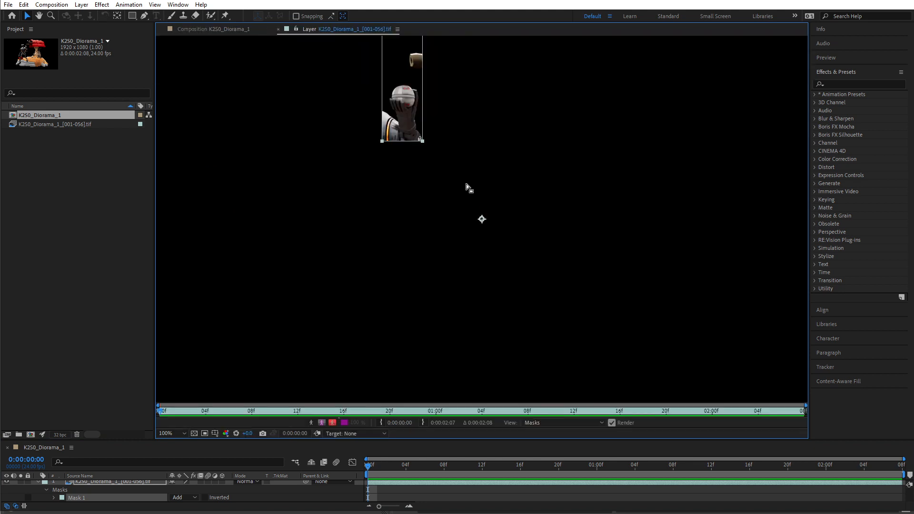
{"action": "left_click", "coordinate": [243, 32]}
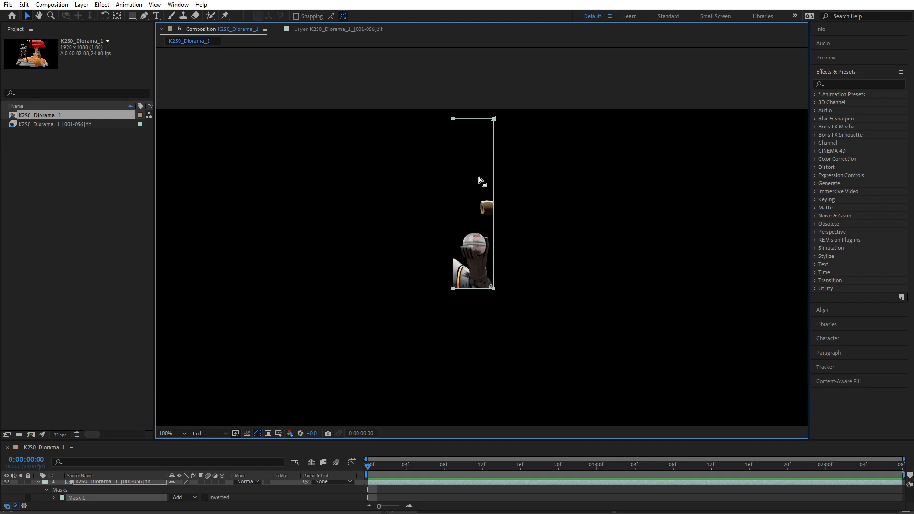
- Return to the first frame, enlarge the timeline area and create a 1920 x 1080 solid layer coloured black (000000)
{"action": "mouse_move", "coordinate": [369, 466]}
{"action": "left_mouse_down"}
{"action": "mouse_move", "coordinate": [563, 476]}
{"action": "mouse_move", "coordinate": [359, 453]}
{"action": "left_mouse_up"}
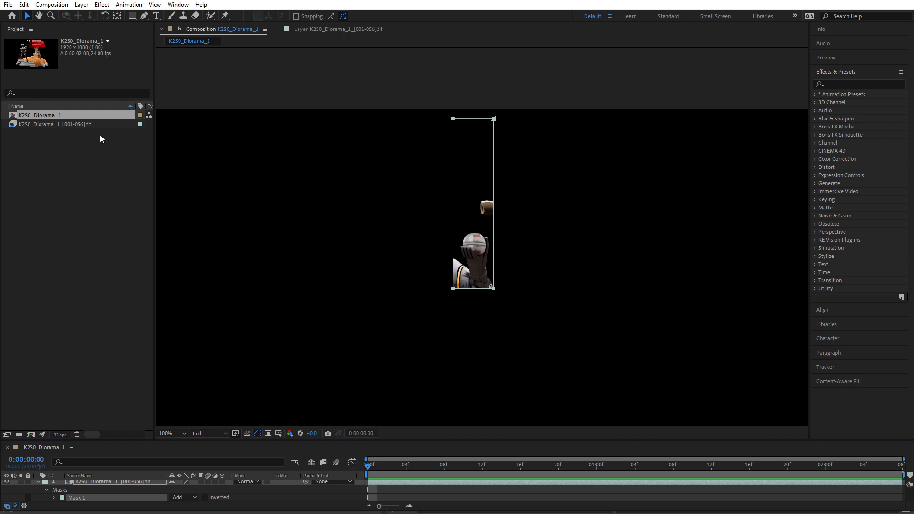
{"action": "left_click_drag", "start_coordinate": [140, 440], "coordinate": [141, 365]}
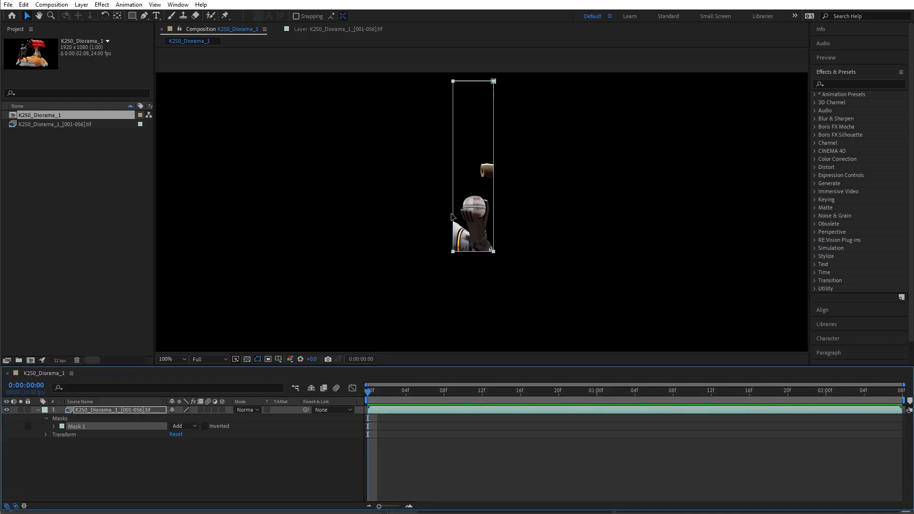
{"action": "left_click", "coordinate": [81, 5]}
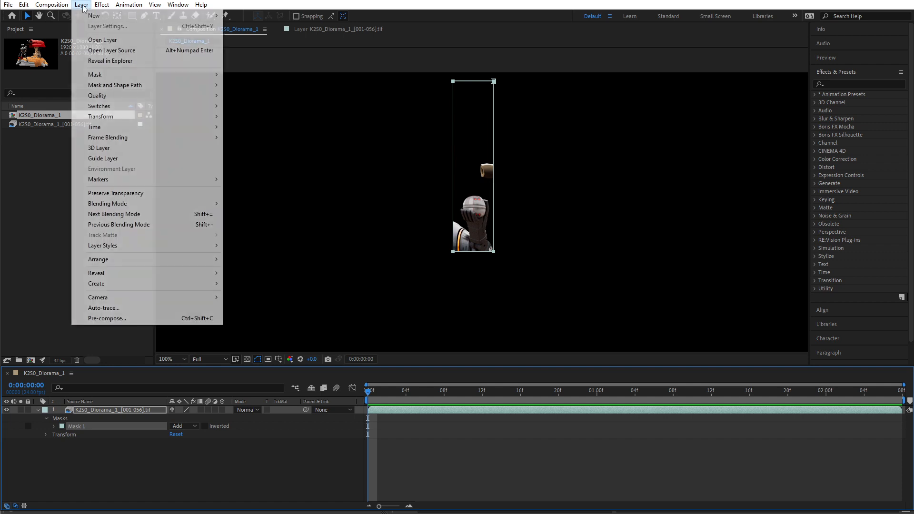
{"action": "mouse_move", "coordinate": [90, 17]}
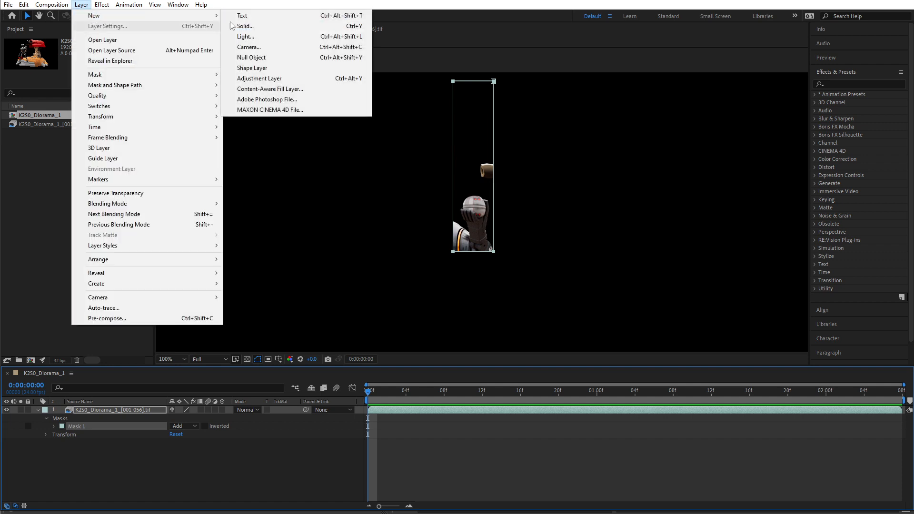
{"action": "mouse_move", "coordinate": [194, 18]}
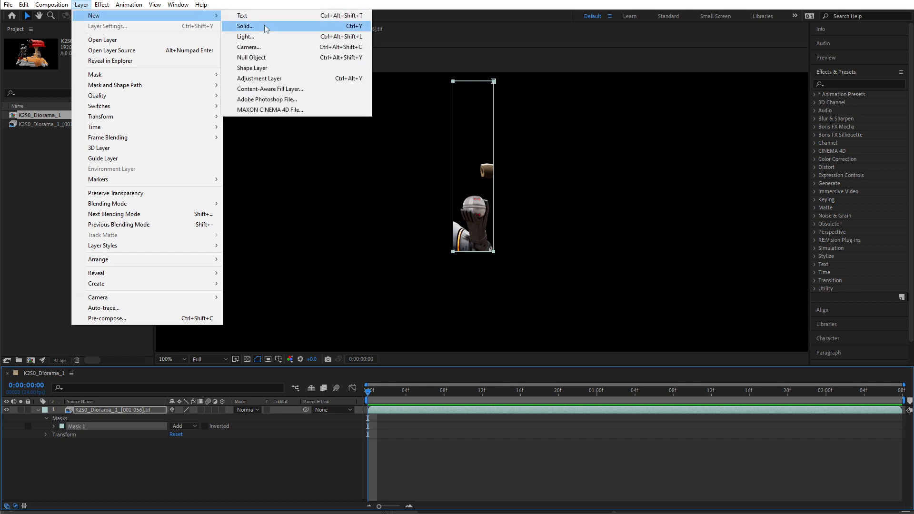
{"action": "left_click", "coordinate": [265, 26]}
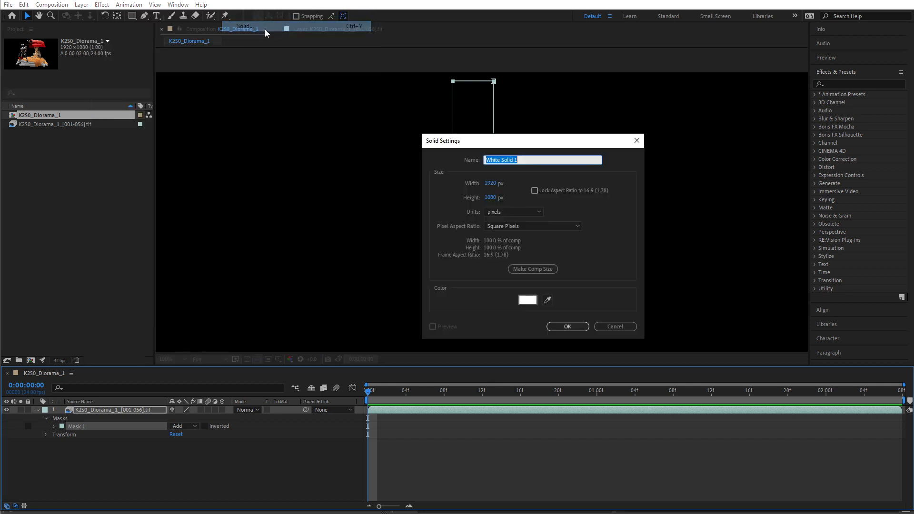
{"action": "left_click", "coordinate": [528, 300]}
{"action": "left_click_drag", "start_coordinate": [484, 149], "coordinate": [380, 210]}
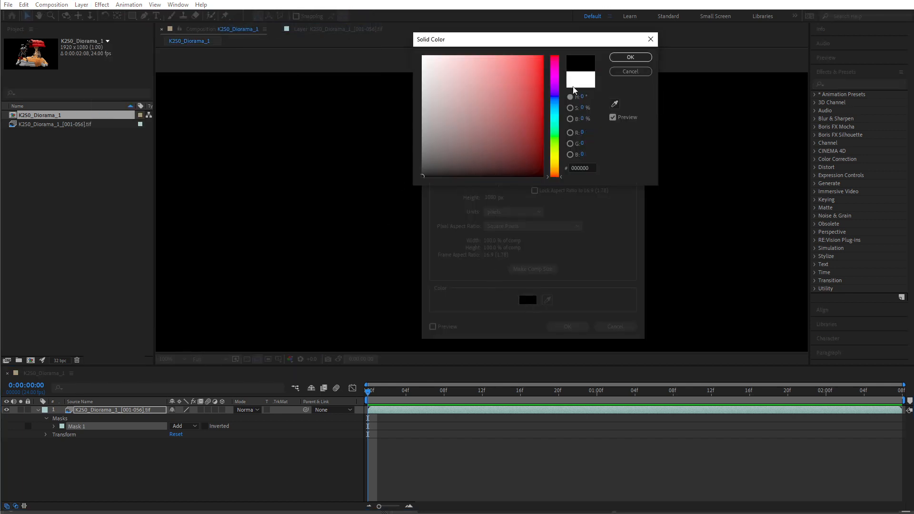
{"action": "left_click", "coordinate": [631, 57]}
{"action": "left_click", "coordinate": [568, 327]}
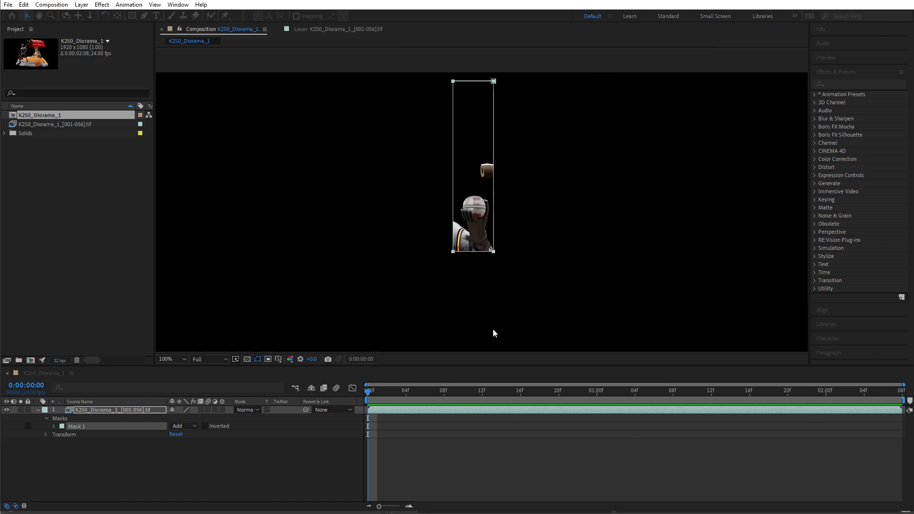
- Create a 1920 x 1080 white solid layer above the black solid
{"action": "left_click", "coordinate": [102, 4]}
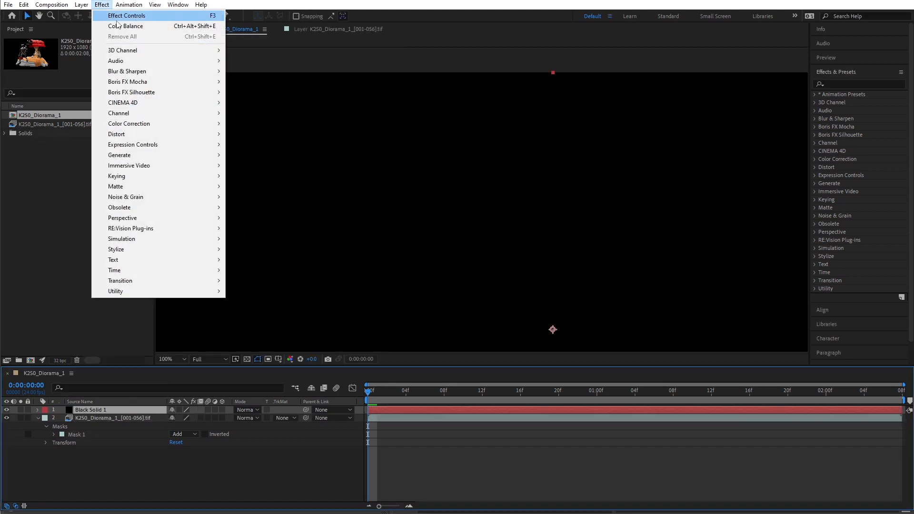
{"action": "mouse_move", "coordinate": [80, 4]}
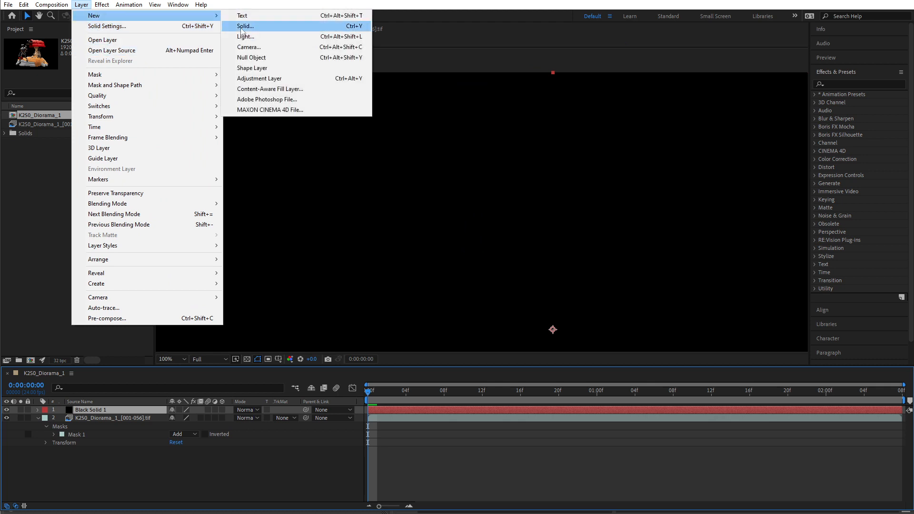
{"action": "left_click", "coordinate": [253, 25]}
{"action": "left_click", "coordinate": [531, 300]}
{"action": "left_click_drag", "start_coordinate": [471, 125], "coordinate": [381, 23]}
{"action": "left_click", "coordinate": [631, 57]}
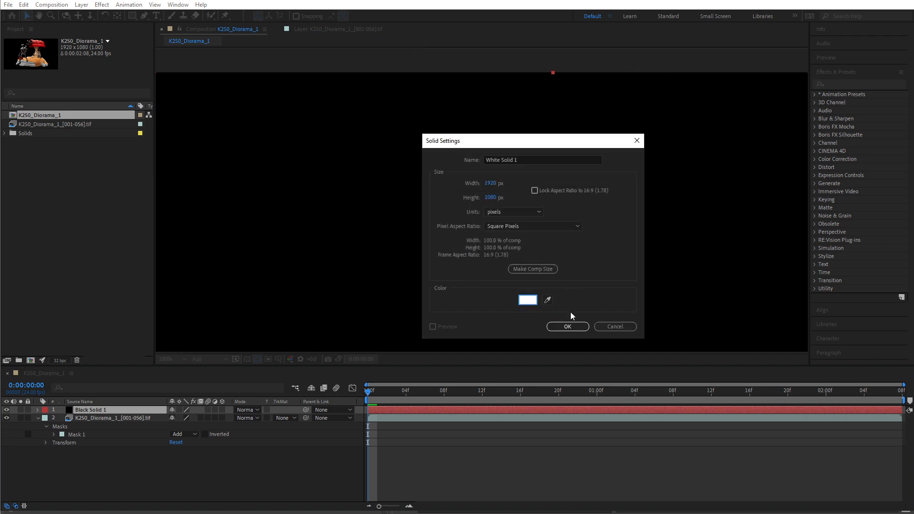
{"action": "left_click", "coordinate": [568, 327]}
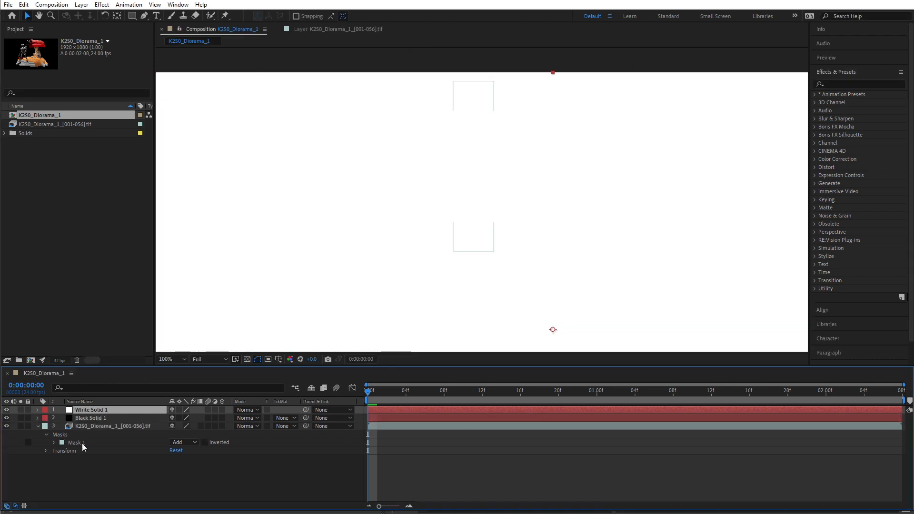
- Copy Mask 1 from the TIFF sequence layer onto the white solid layer, and check the whole frame at 50% zoom
{"action": "left_click", "coordinate": [77, 443]}
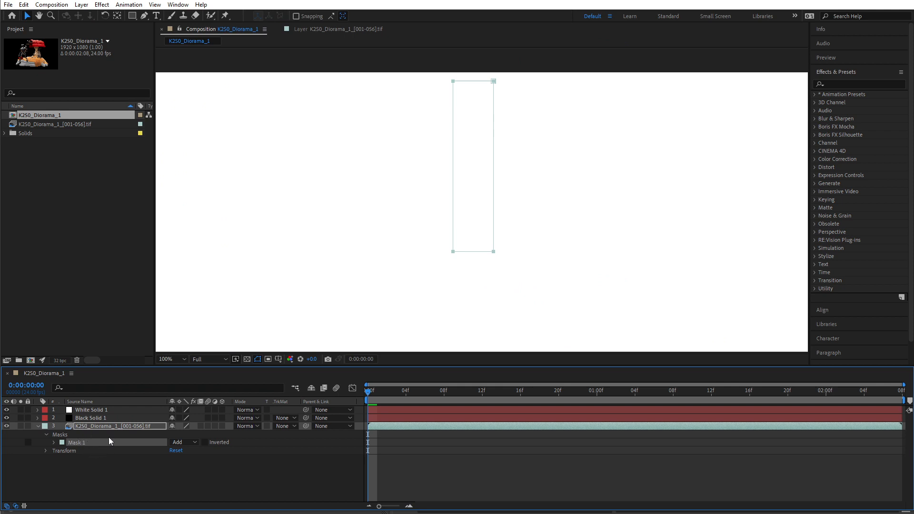
{"action": "left_click", "coordinate": [113, 409]}
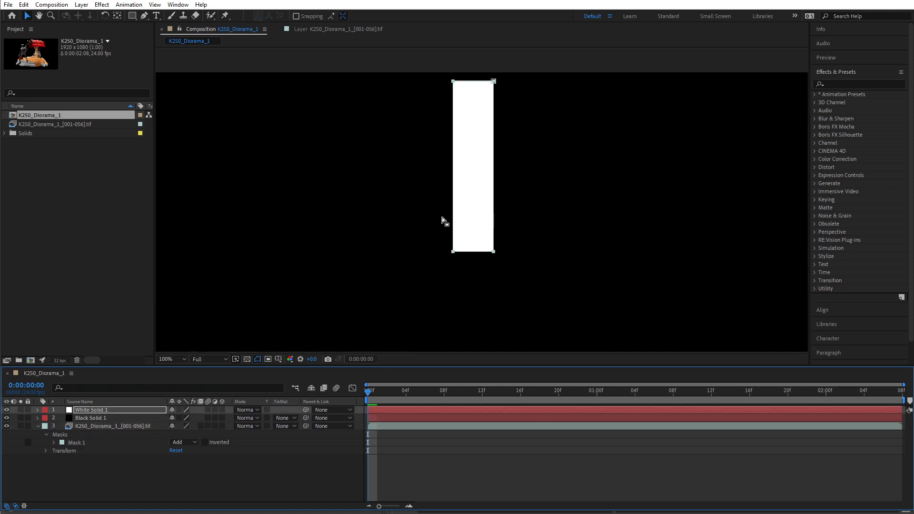
{"action": "key", "text": "comma"}
{"action": "key", "text": "comma"}
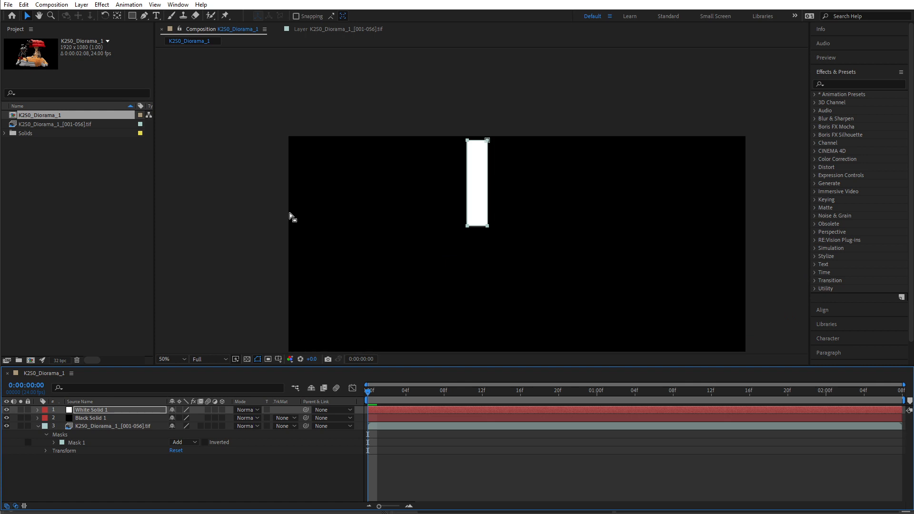
{"action": "key", "text": "space"}
{"action": "mouse_move", "coordinate": [252, 199]}
{"action": "left_mouse_down"}
{"action": "mouse_move", "coordinate": [231, 172]}
{"action": "mouse_move", "coordinate": [235, 212]}
{"action": "mouse_move", "coordinate": [236, 205]}
{"action": "left_mouse_up"}
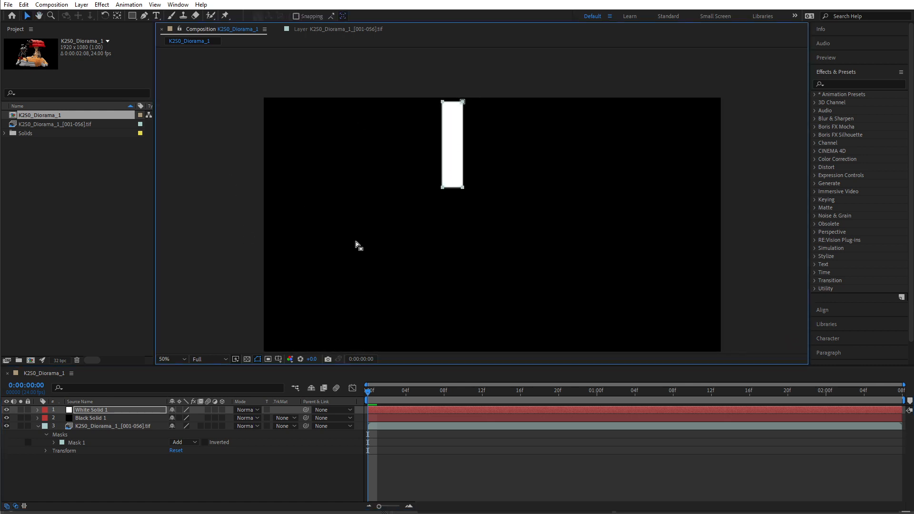
- Limit the composition's work area to the first frame only
{"action": "left_click", "coordinate": [368, 394]}
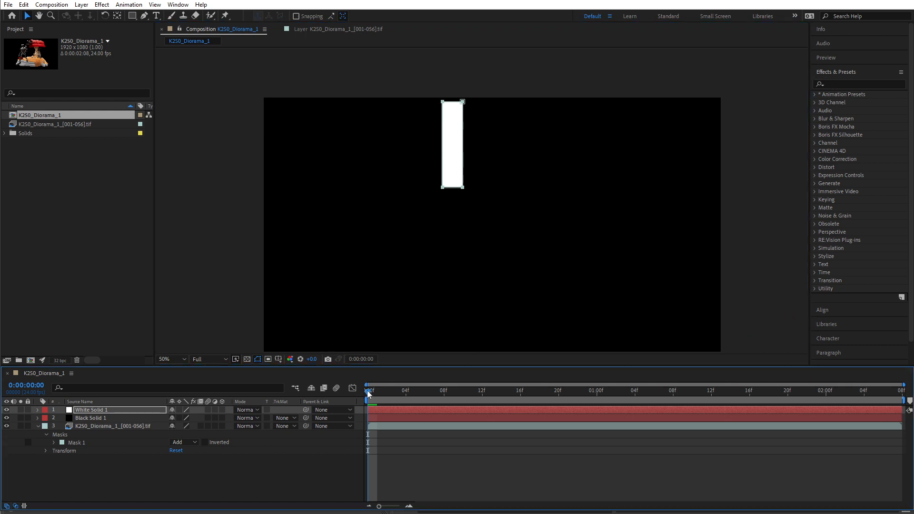
{"action": "key", "text": "equal"}
{"action": "key", "text": "equal"}
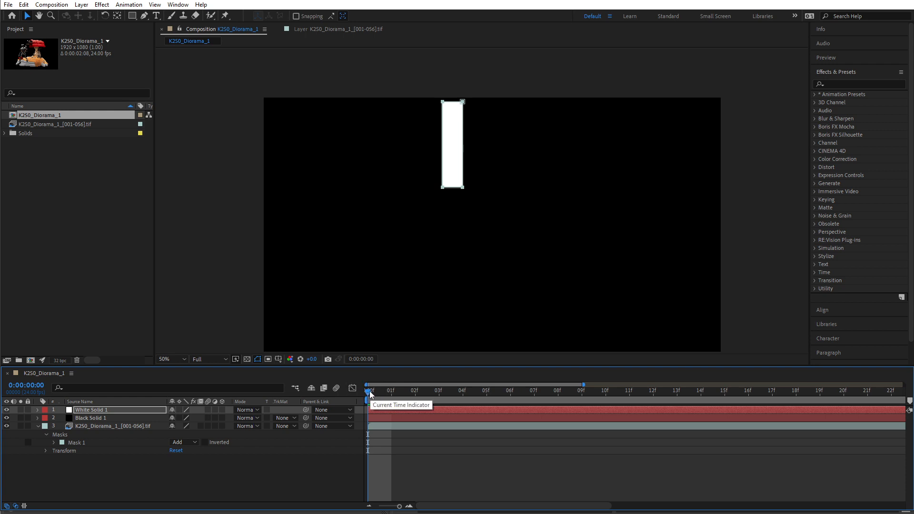
{"action": "key", "text": "n"}
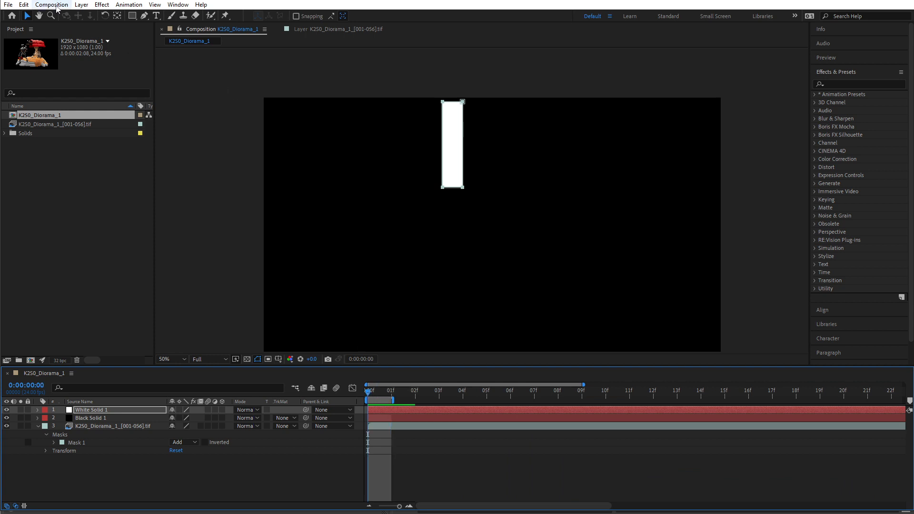
- Add the composition to the render queue and accept render settings with Best quality, Full resolution and the Work Area Only time span
{"action": "left_click", "coordinate": [52, 5]}
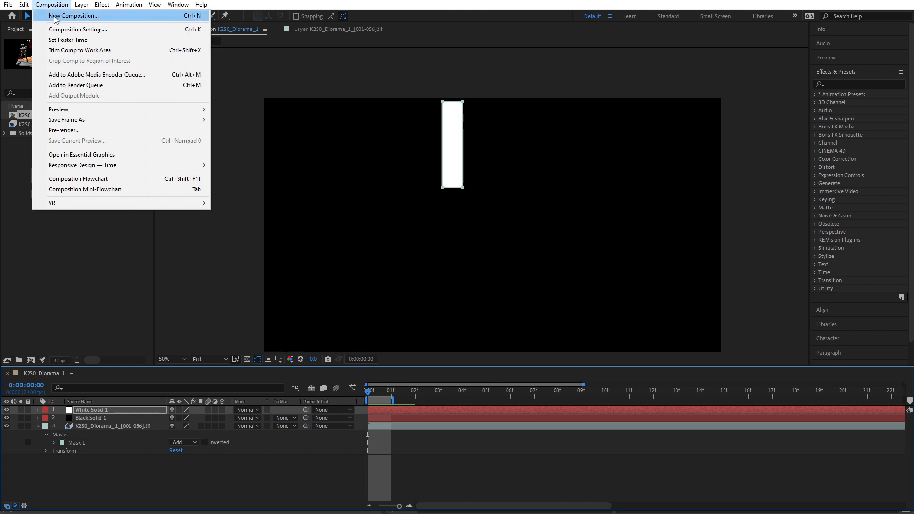
{"action": "left_click", "coordinate": [74, 85]}
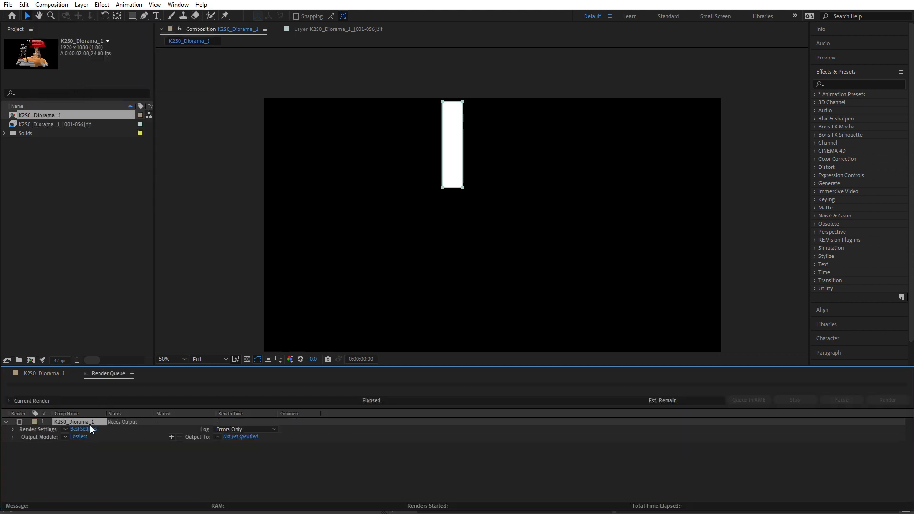
{"action": "left_click", "coordinate": [89, 427]}
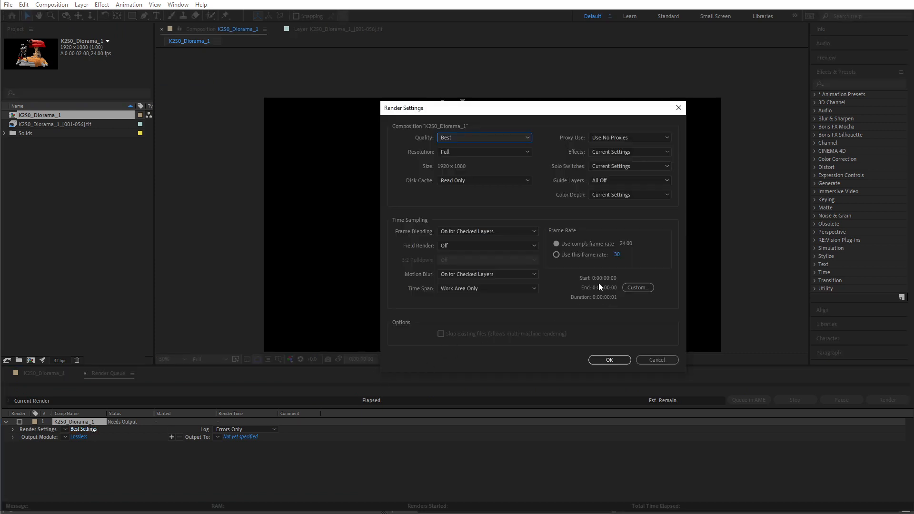
{"action": "left_click", "coordinate": [610, 360]}
- Set the render's output module format to TIFF Sequence with RGB channels
{"action": "left_click", "coordinate": [84, 438]}
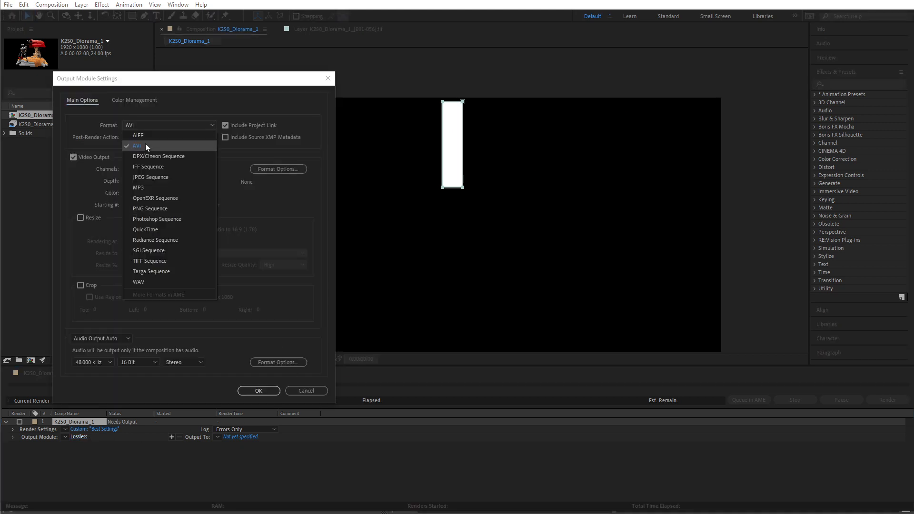
{"action": "left_click", "coordinate": [145, 261]}
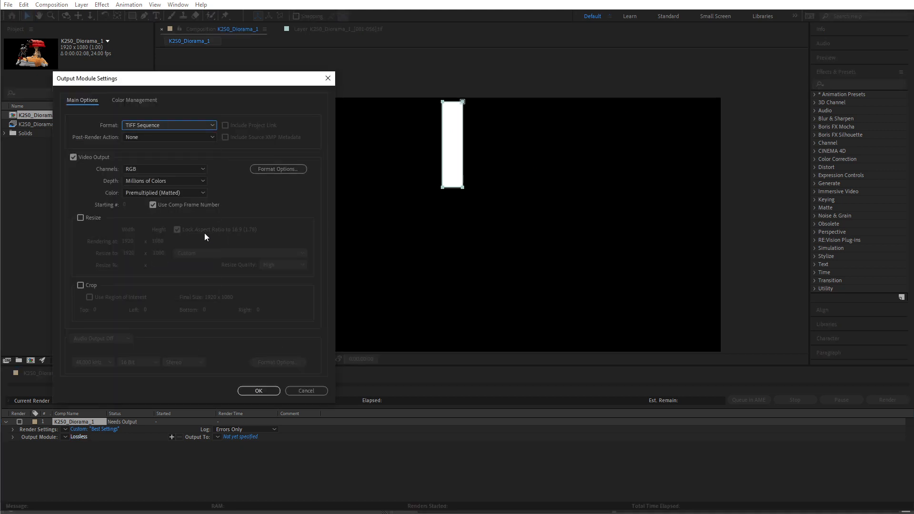
{"action": "left_click", "coordinate": [259, 390]}
- For the render output, create a folder named FilterMap inside the project's sourceimages folder and open it
{"action": "left_click", "coordinate": [246, 438]}
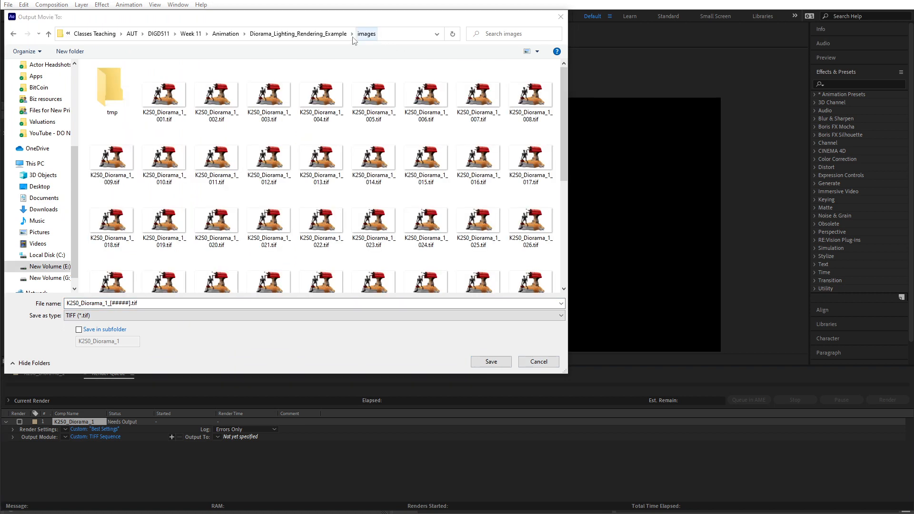
{"action": "left_click", "coordinate": [301, 34]}
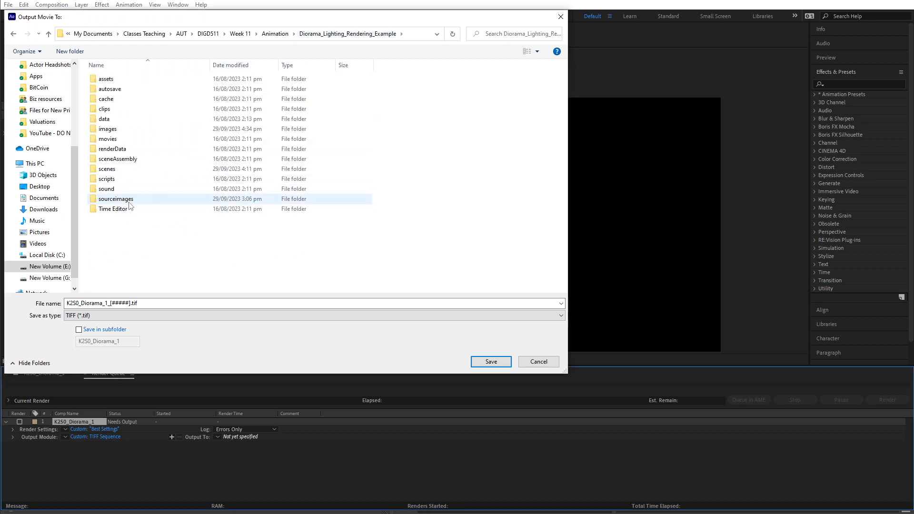
{"action": "double_click", "coordinate": [116, 199]}
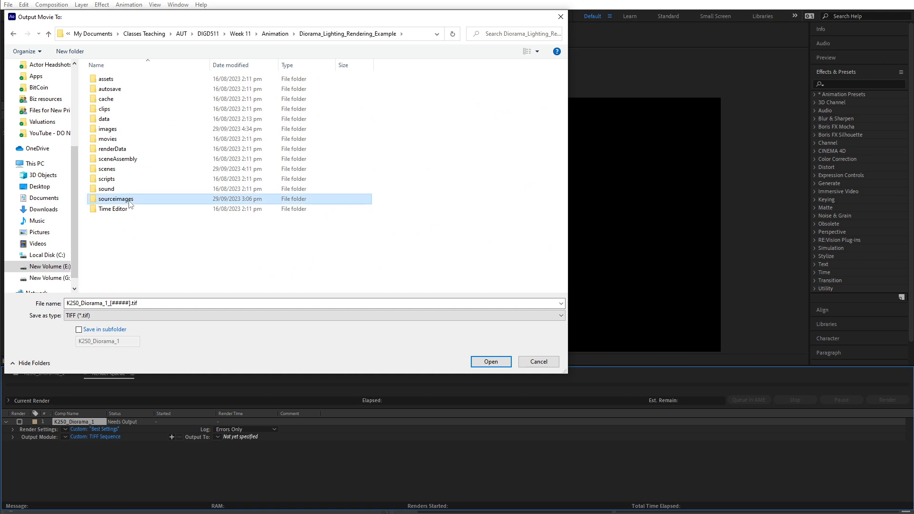
{"action": "right_click", "coordinate": [260, 234]}
{"action": "mouse_move", "coordinate": [333, 347]}
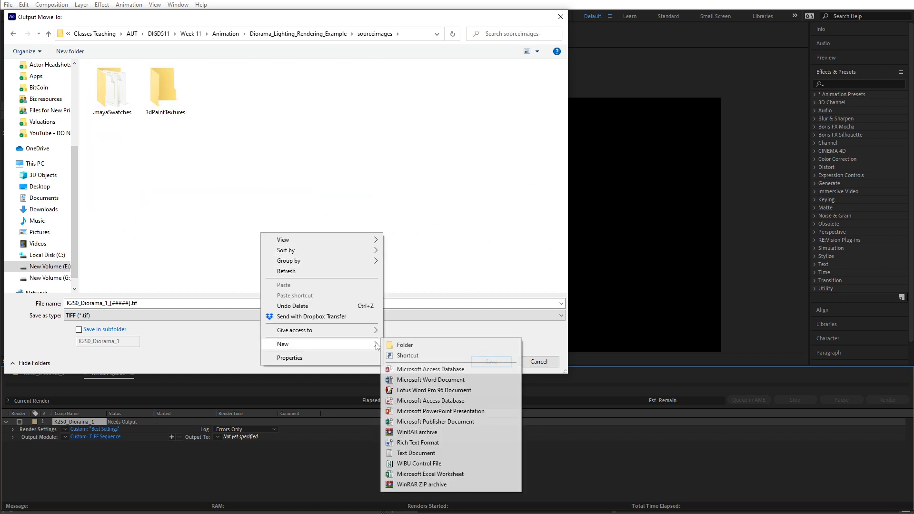
{"action": "left_click", "coordinate": [403, 343]}
{"action": "type", "text": "FilterMap"}
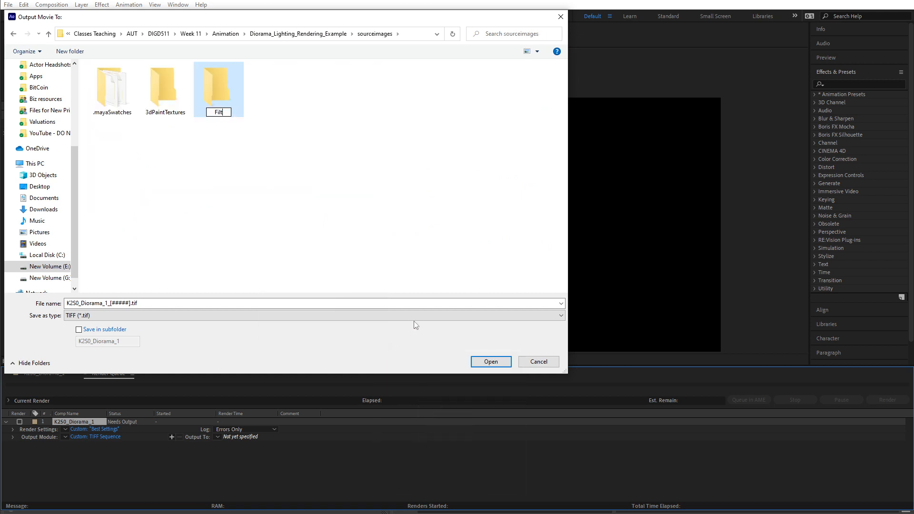
{"action": "key", "text": "Return"}
{"action": "double_click", "coordinate": [216, 79]}
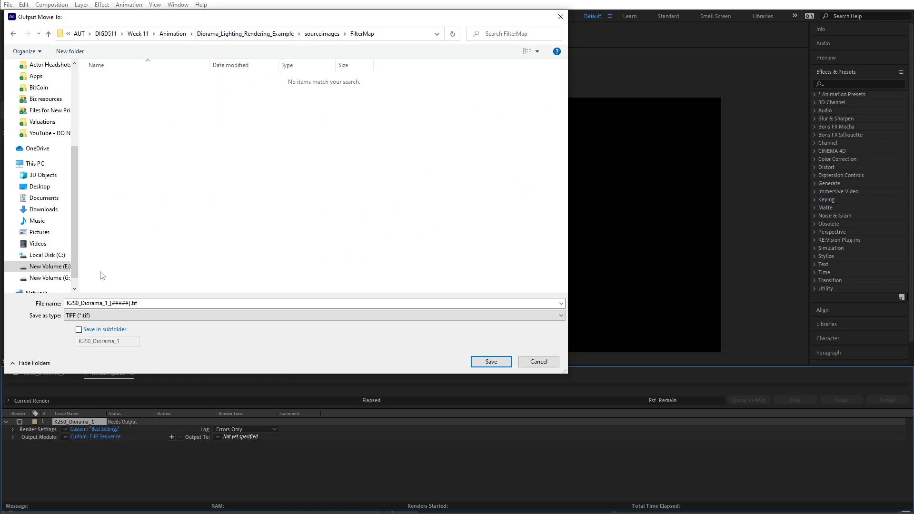
- Replace the 1 after Diorama in the output file name with FilterMap, save the destination and render the frame
{"action": "left_click", "coordinate": [96, 301]}
{"action": "left_click", "coordinate": [106, 303]}
{"action": "key", "text": "Delete"}
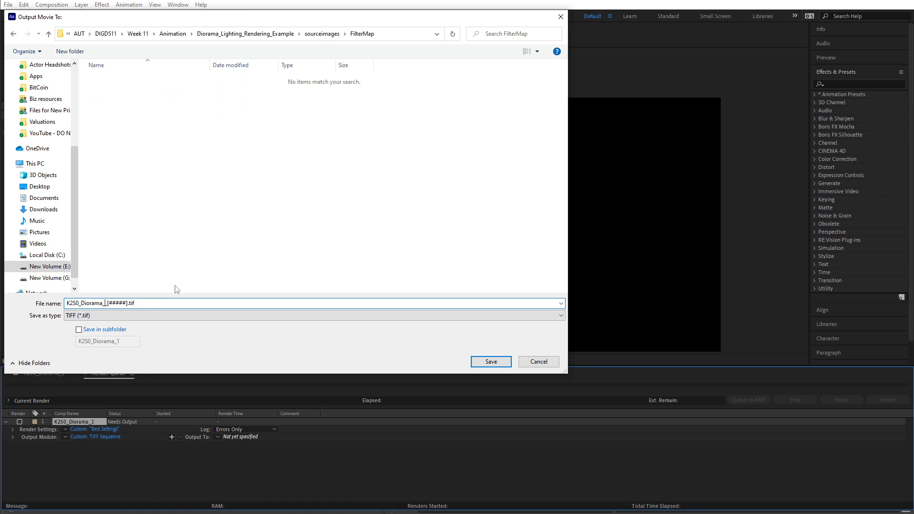
{"action": "type", "text": "FilterMap"}
{"action": "left_click", "coordinate": [477, 363]}
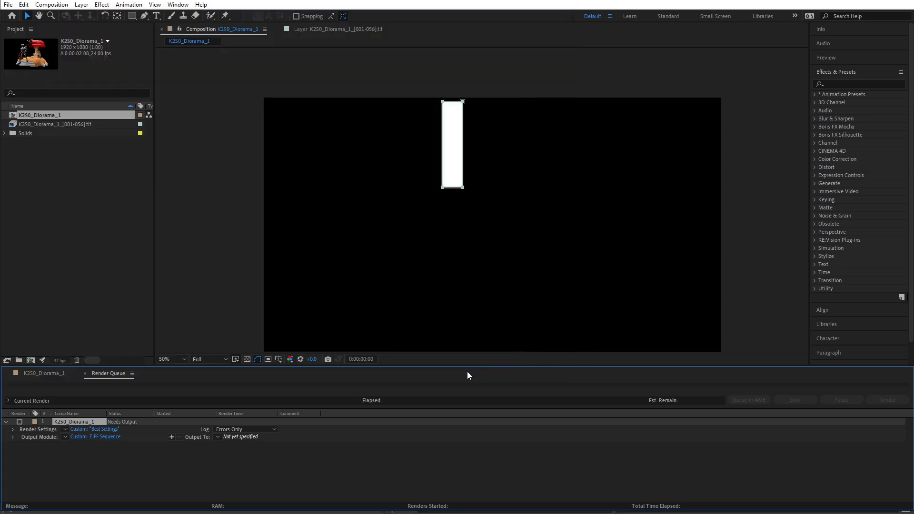
{"action": "left_click", "coordinate": [888, 400]}
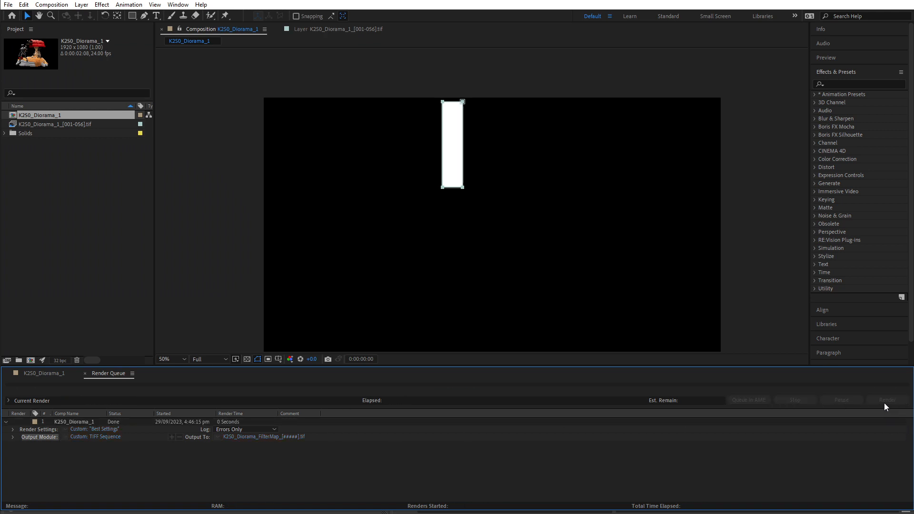
- Switch to File Explorer, check the rendered TIFF in sourceimages/FilterMap, and return to the composition in After Effects
{"action": "key", "text": "alt+Tab"}
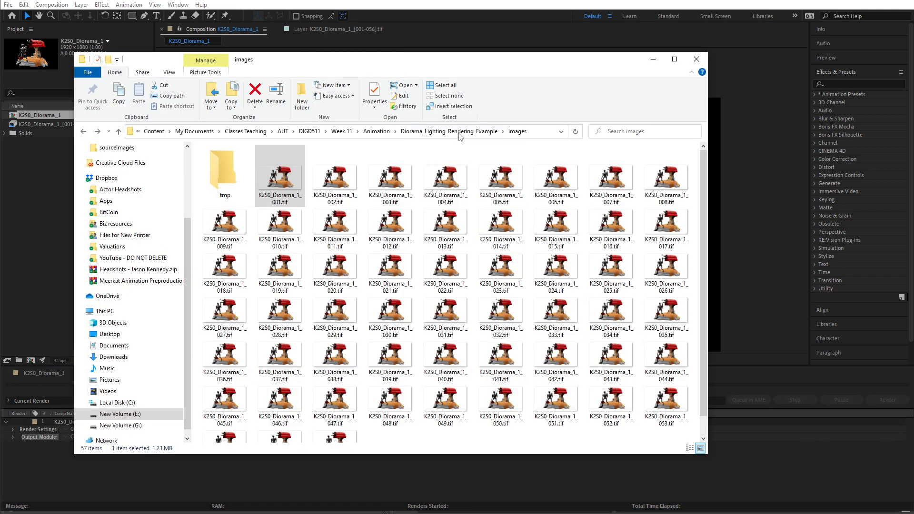
{"action": "left_click", "coordinate": [462, 134]}
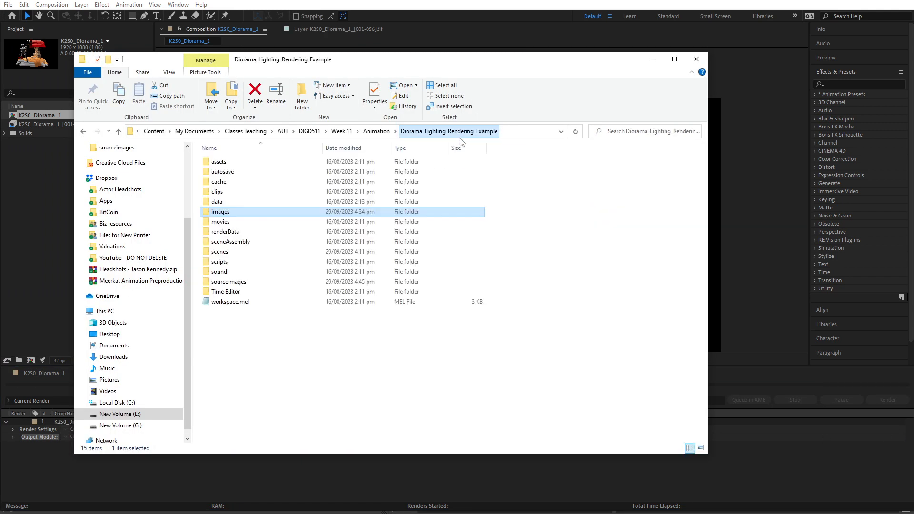
{"action": "double_click", "coordinate": [231, 282]}
{"action": "left_click", "coordinate": [342, 183]}
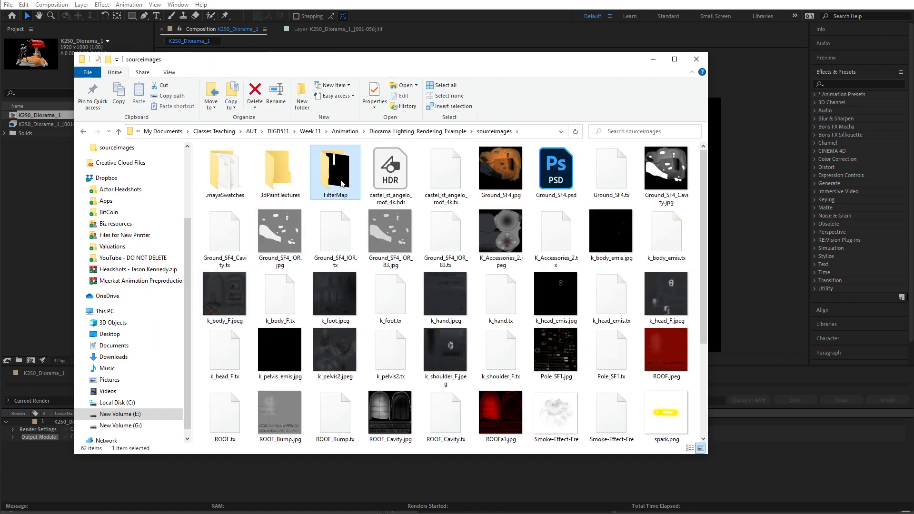
{"action": "double_click", "coordinate": [342, 183]}
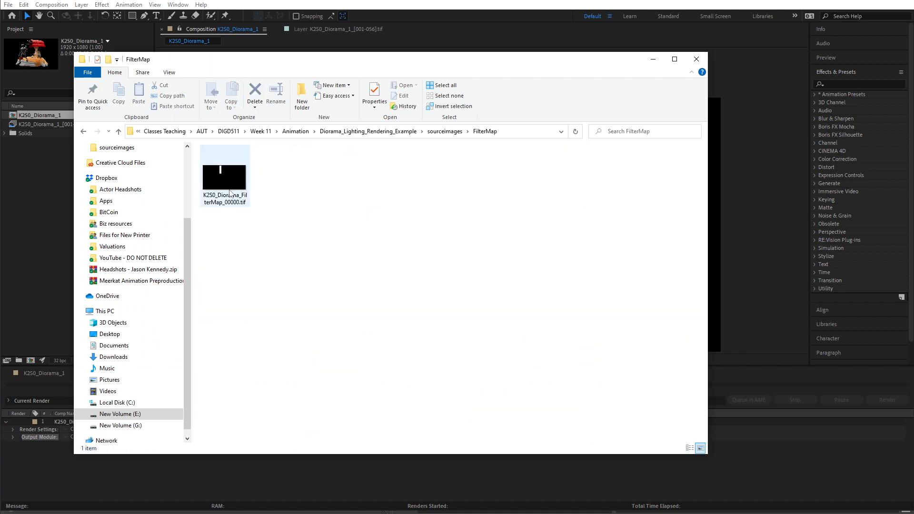
{"action": "left_click", "coordinate": [259, 33]}
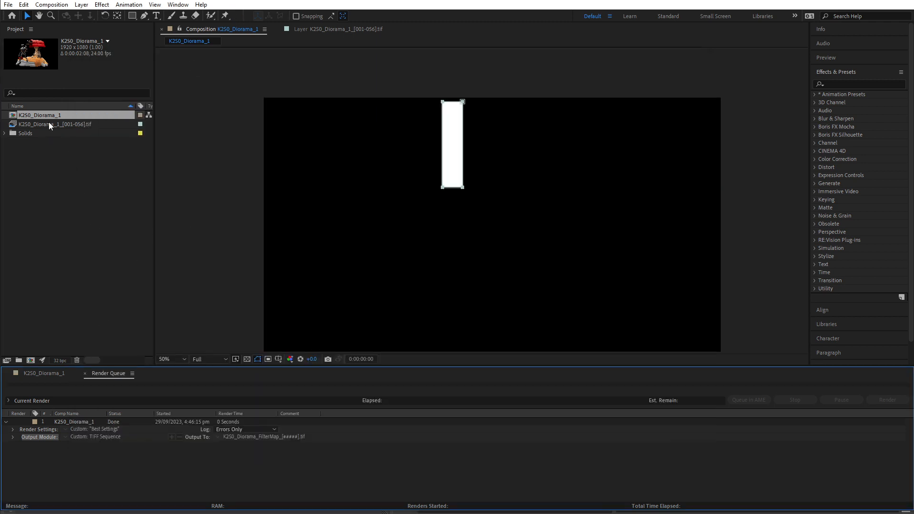
{"action": "left_click", "coordinate": [50, 375]}
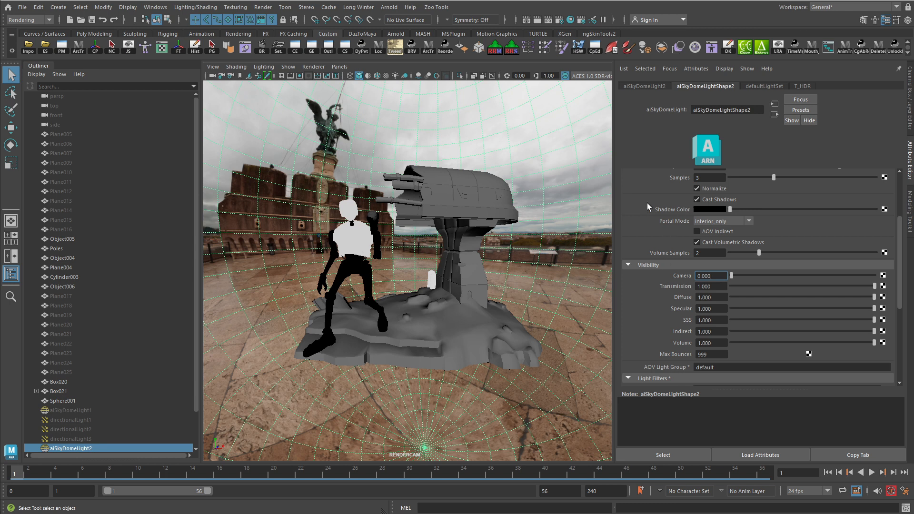
- In Maya, break the texture connection on the base color of the orb's M_Orb material and set the color to bright magenta
{"action": "scroll", "coordinate": [647, 202], "scroll_direction": "up", "scroll_amount": 4}
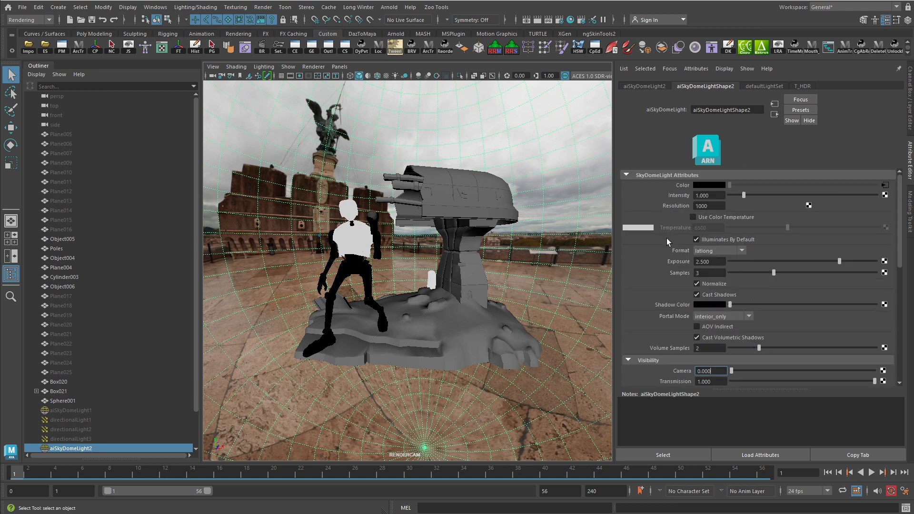
{"action": "left_click", "coordinate": [375, 217]}
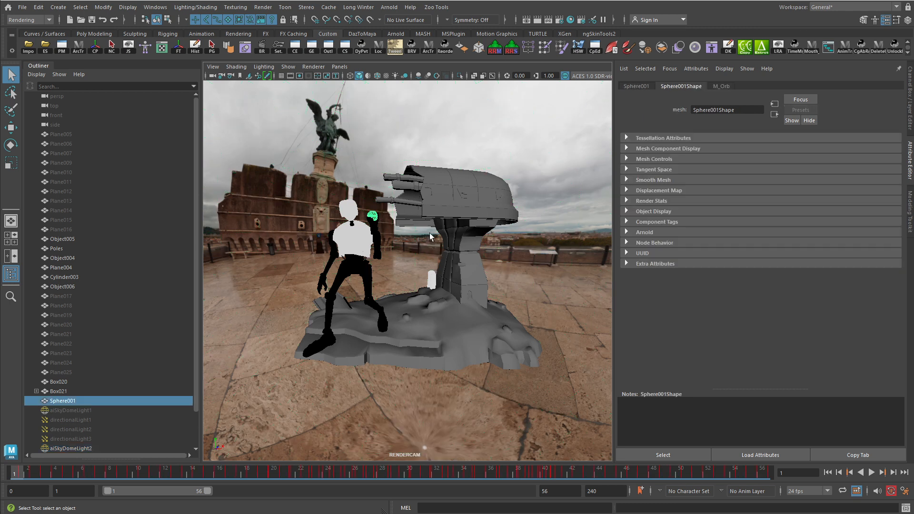
{"action": "left_click", "coordinate": [728, 87]}
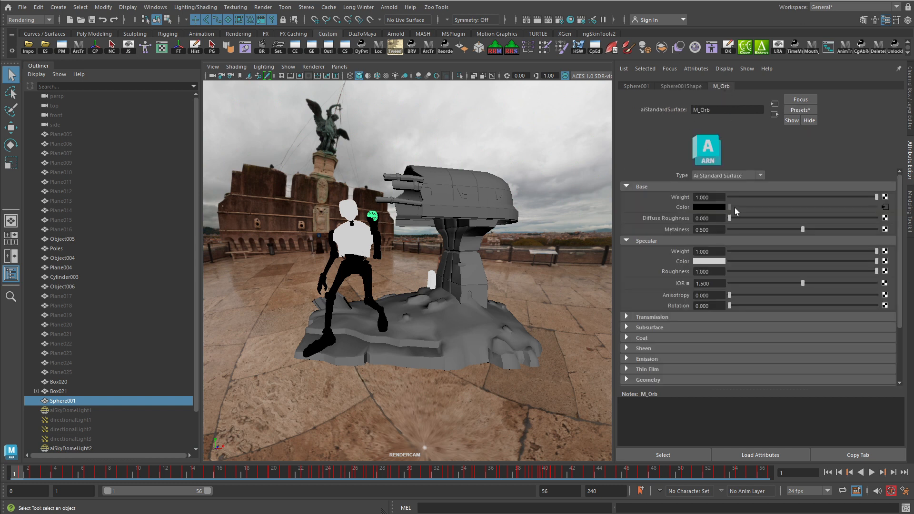
{"action": "right_click", "coordinate": [682, 208]}
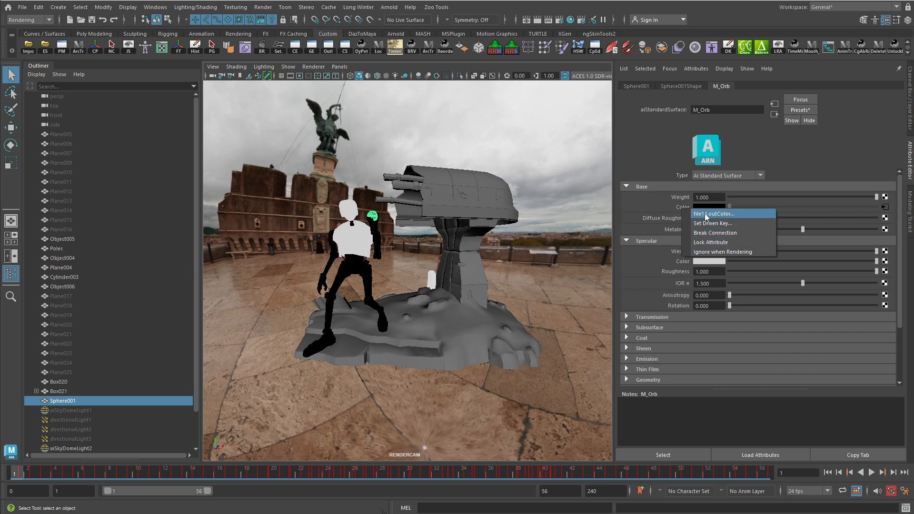
{"action": "left_click", "coordinate": [715, 233]}
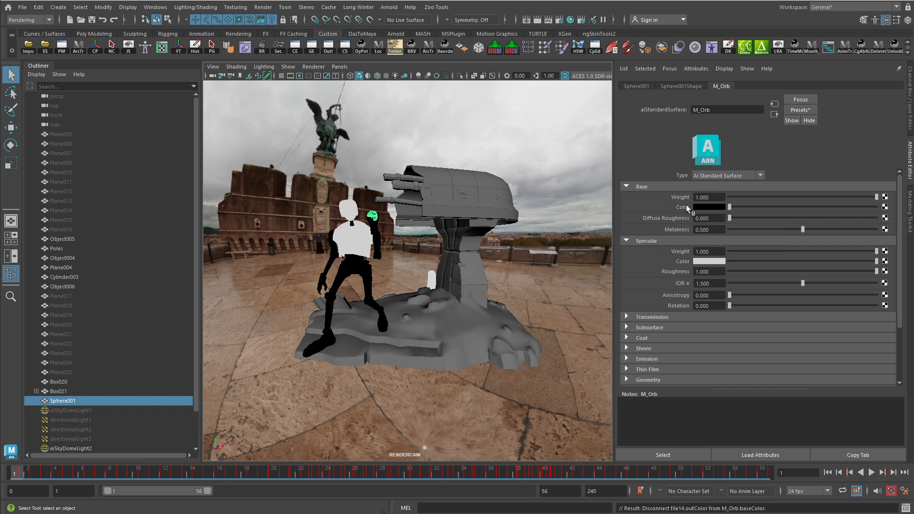
{"action": "left_click", "coordinate": [709, 210]}
{"action": "left_click", "coordinate": [728, 185]}
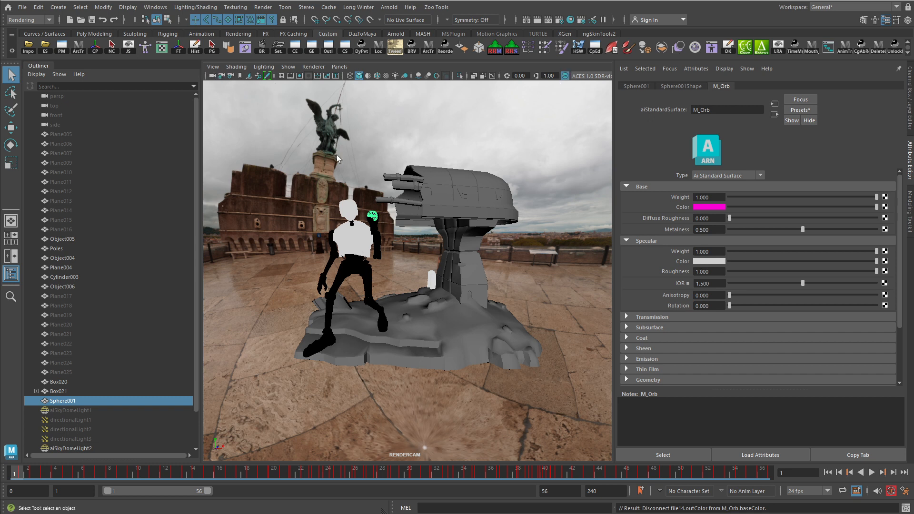
- Disconnect the file15 texture from the Arnold Filtermap of the RENDERCAM camera
{"action": "left_click", "coordinate": [214, 77]}
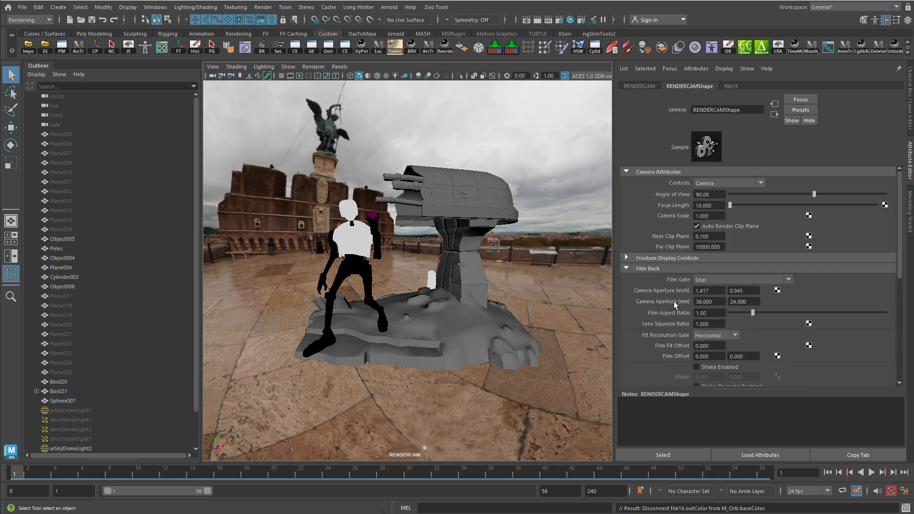
{"action": "scroll", "coordinate": [667, 301], "scroll_direction": "down", "scroll_amount": 10}
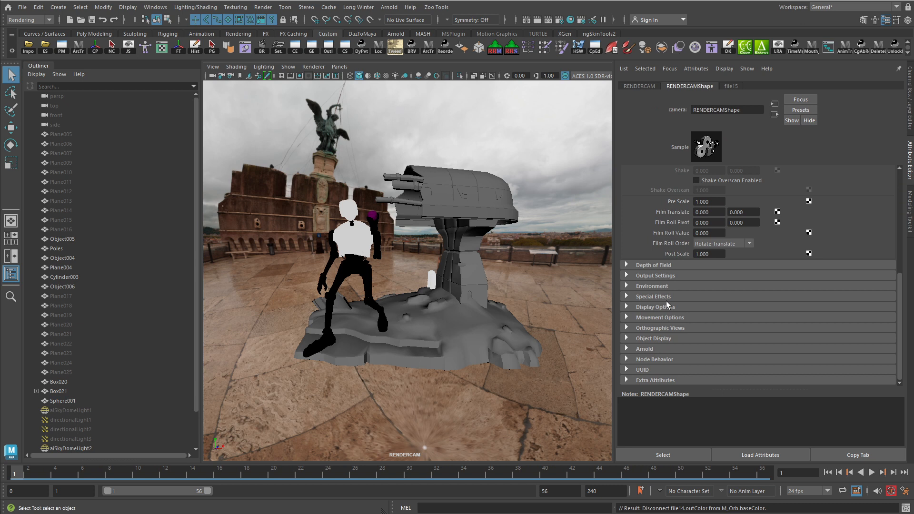
{"action": "left_click", "coordinate": [638, 349]}
{"action": "scroll", "coordinate": [639, 346], "scroll_direction": "down", "scroll_amount": 5}
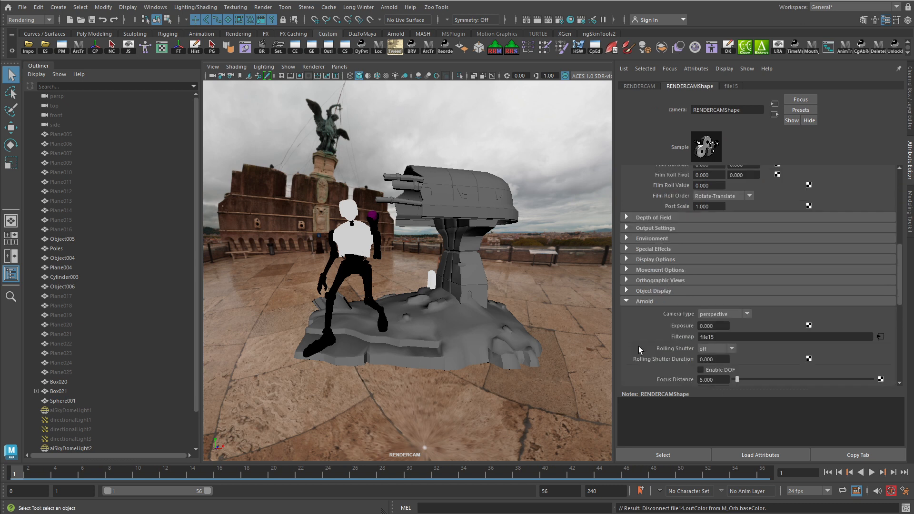
{"action": "scroll", "coordinate": [638, 340], "scroll_direction": "down", "scroll_amount": 3}
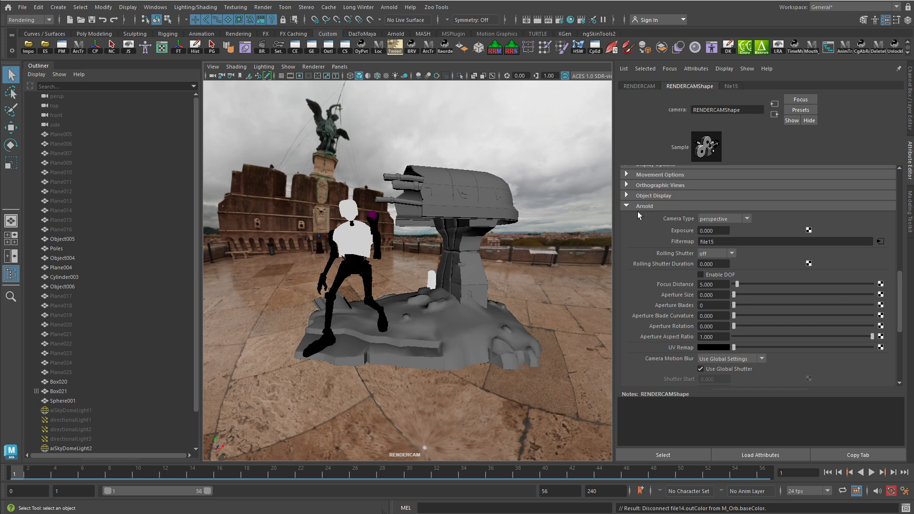
{"action": "right_click", "coordinate": [686, 242]}
{"action": "left_click", "coordinate": [693, 265]}
{"action": "left_click", "coordinate": [709, 242]}
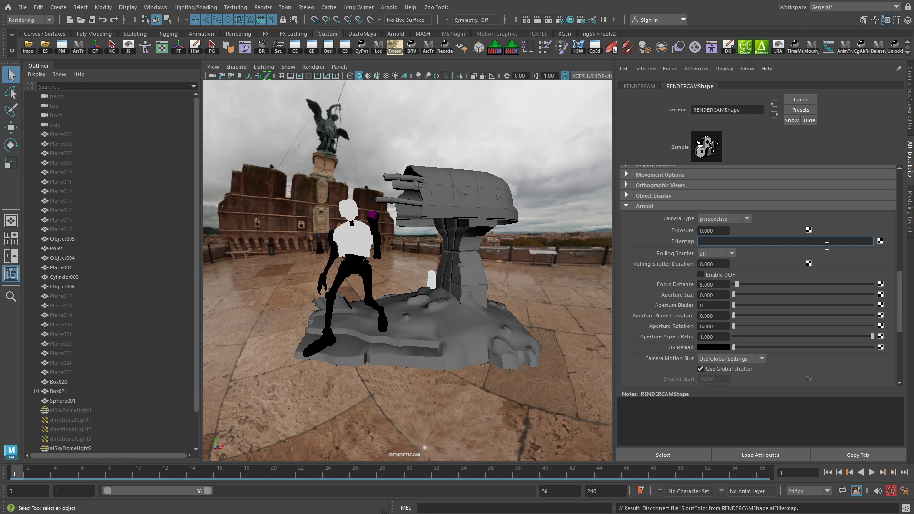
- Map a new 2D File texture to the camera's Filtermap, loading K2S0_Diorama_FilterMap_00000.tif from sourceimages/FilterMap as a single still image
{"action": "left_click", "coordinate": [881, 242]}
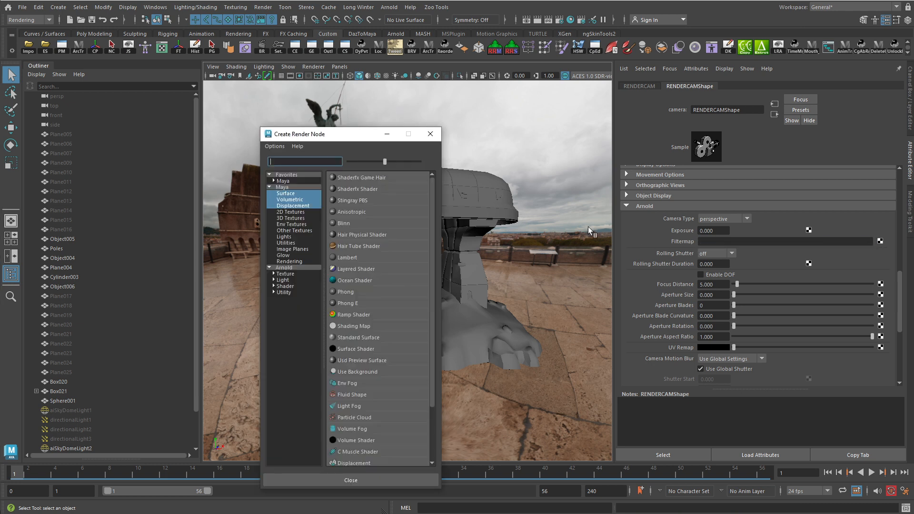
{"action": "left_click", "coordinate": [298, 213]}
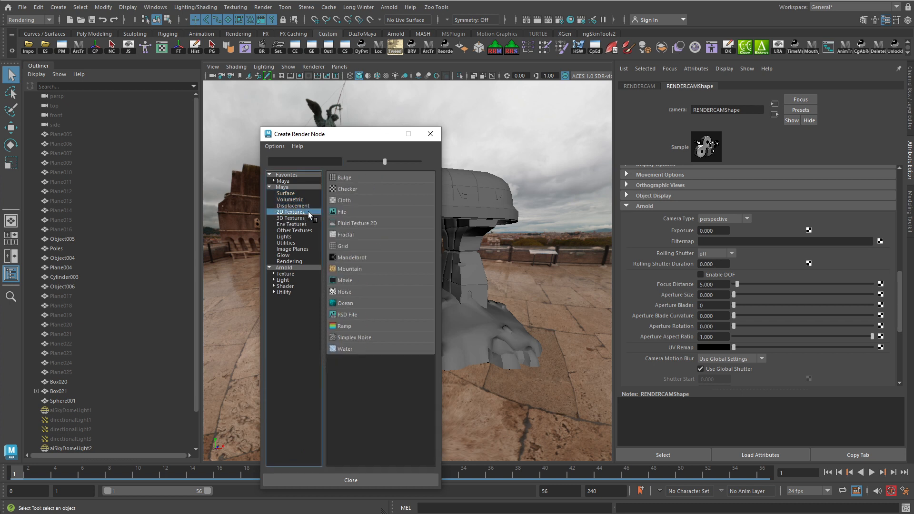
{"action": "left_click", "coordinate": [371, 210]}
{"action": "left_click", "coordinate": [887, 217]}
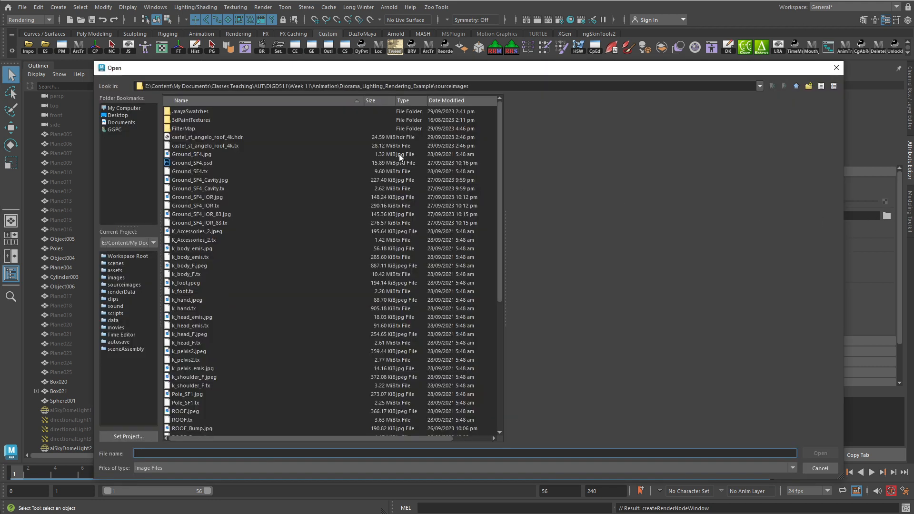
{"action": "double_click", "coordinate": [190, 128]}
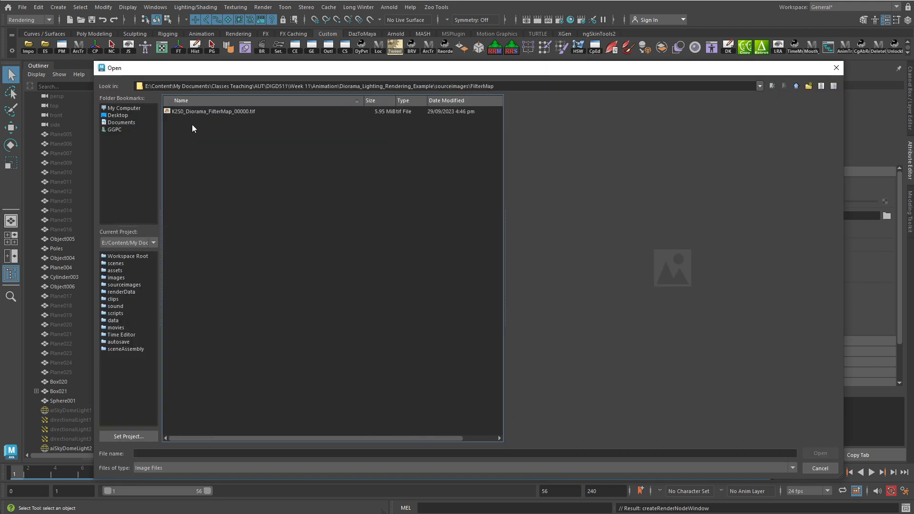
{"action": "left_click", "coordinate": [204, 112]}
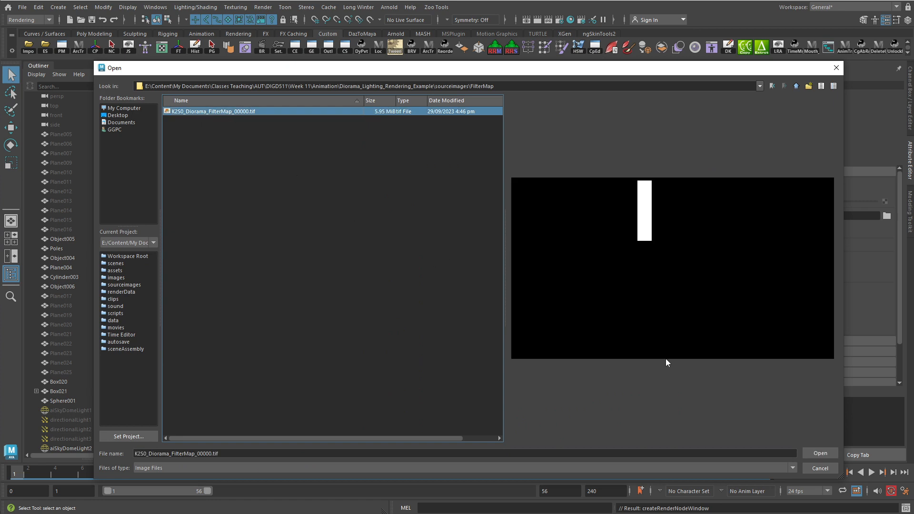
{"action": "left_click", "coordinate": [817, 451]}
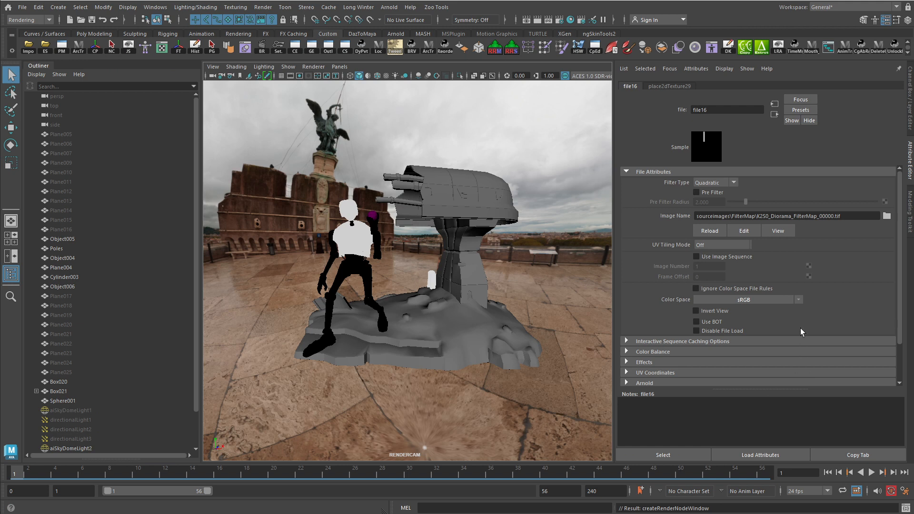
{"action": "left_click", "coordinate": [712, 256]}
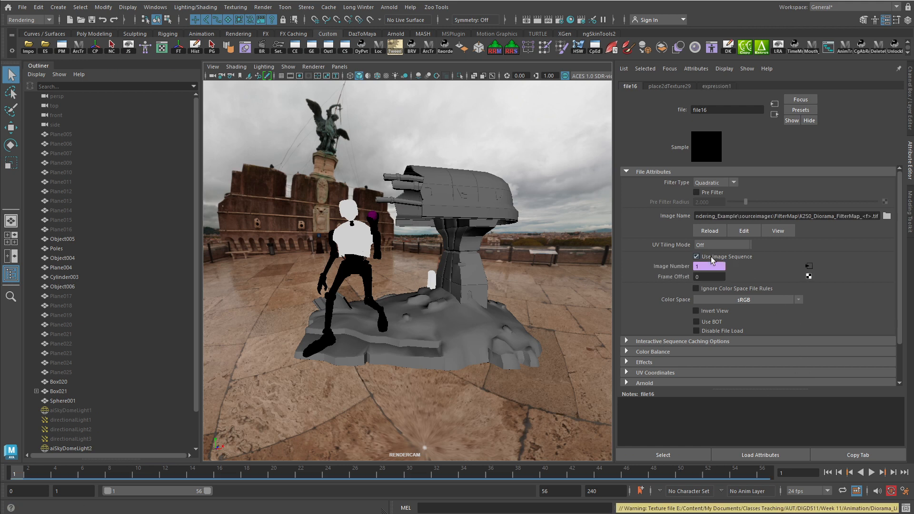
{"action": "left_click", "coordinate": [713, 258]}
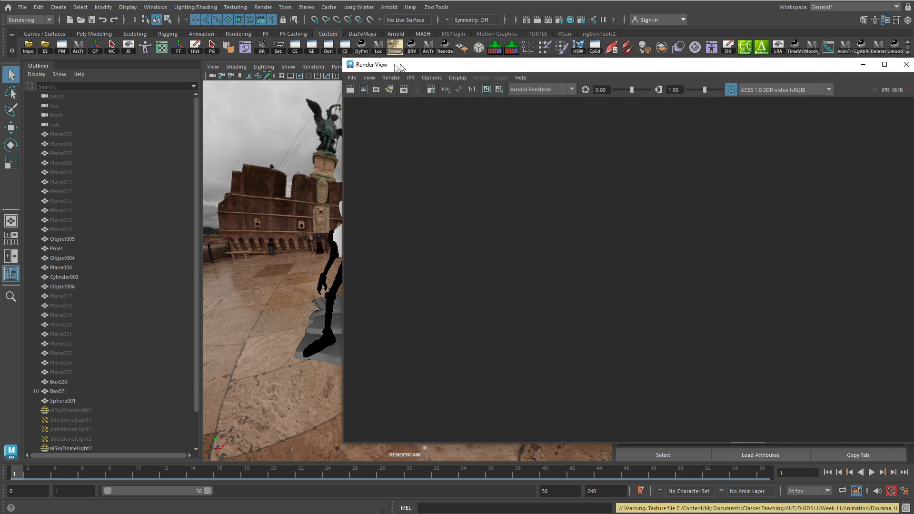
- Test-render the current frame through RENDERCAM in the Render View to check the filter map, and minimize the window
{"action": "left_click_drag", "start_coordinate": [399, 65], "coordinate": [182, 50]}
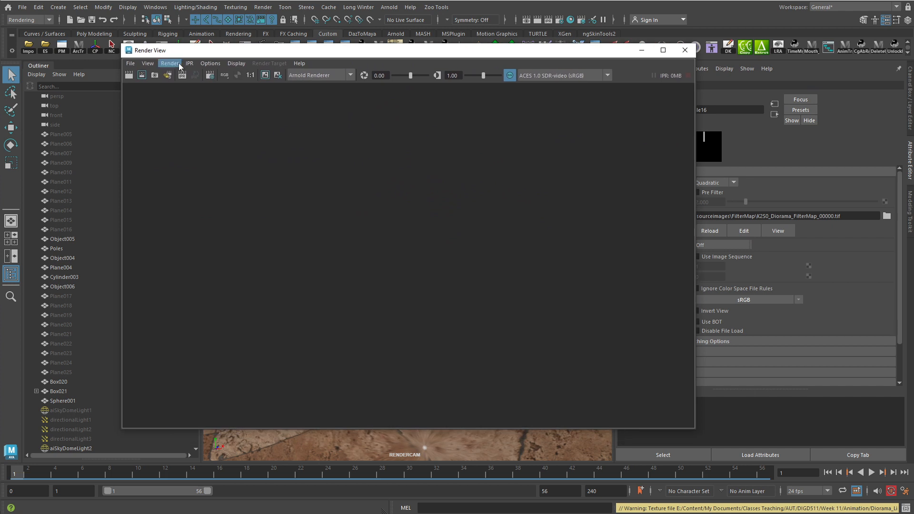
{"action": "left_click", "coordinate": [171, 63]}
{"action": "mouse_move", "coordinate": [207, 114]}
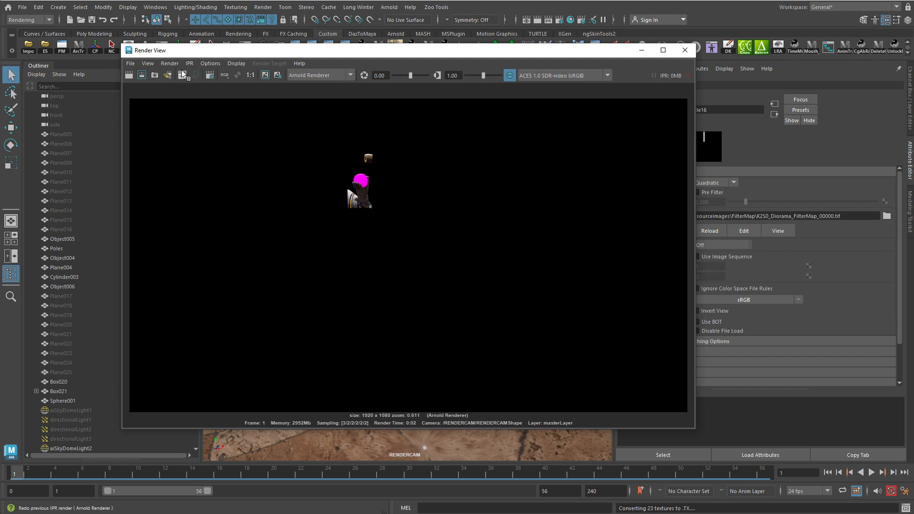
{"action": "left_click", "coordinate": [642, 51]}
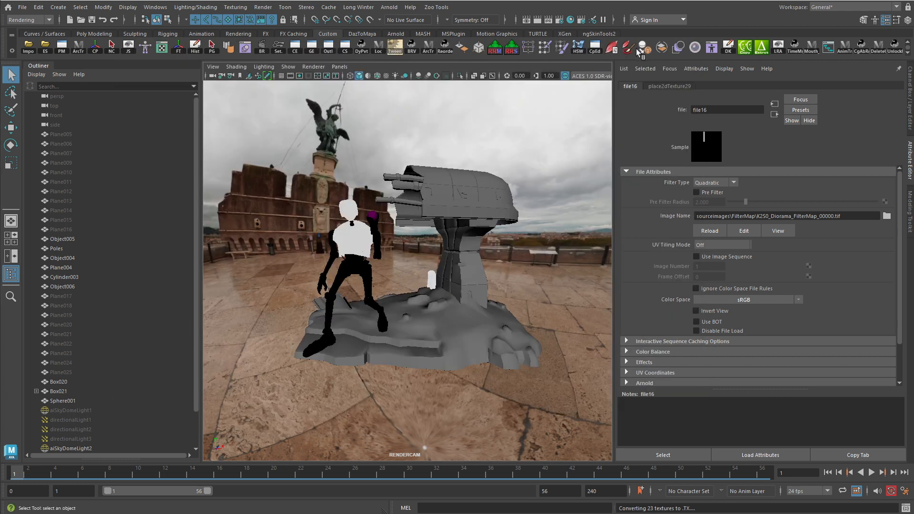
- In the Render Settings, change the output file name prefix to K2S0_Diorama_Rerender and review the common output options
{"action": "left_click", "coordinate": [561, 22]}
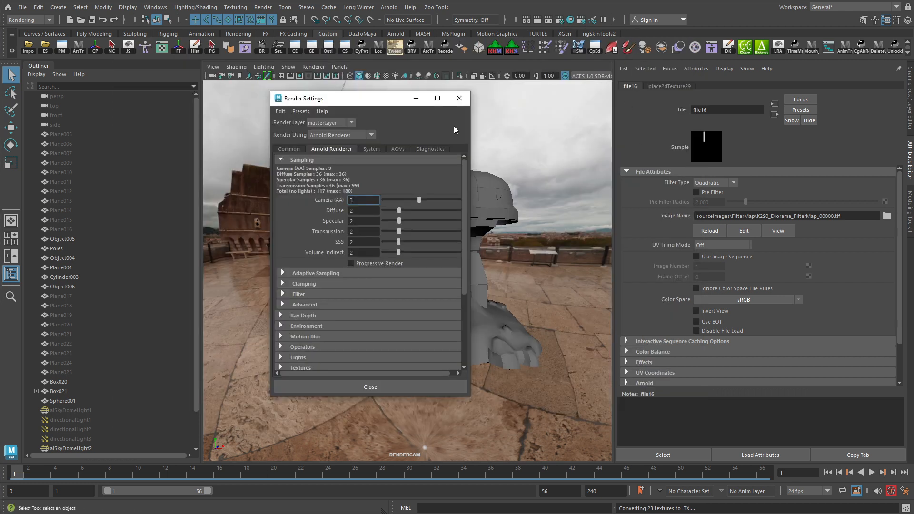
{"action": "left_click", "coordinate": [295, 150]}
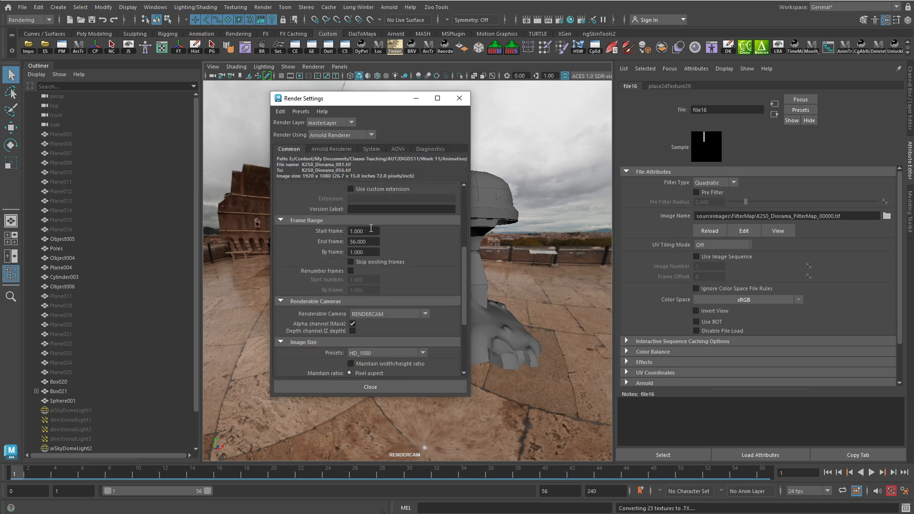
{"action": "left_click", "coordinate": [335, 151]}
{"action": "left_click", "coordinate": [296, 153]}
{"action": "scroll", "coordinate": [324, 255], "scroll_direction": "up", "scroll_amount": 5}
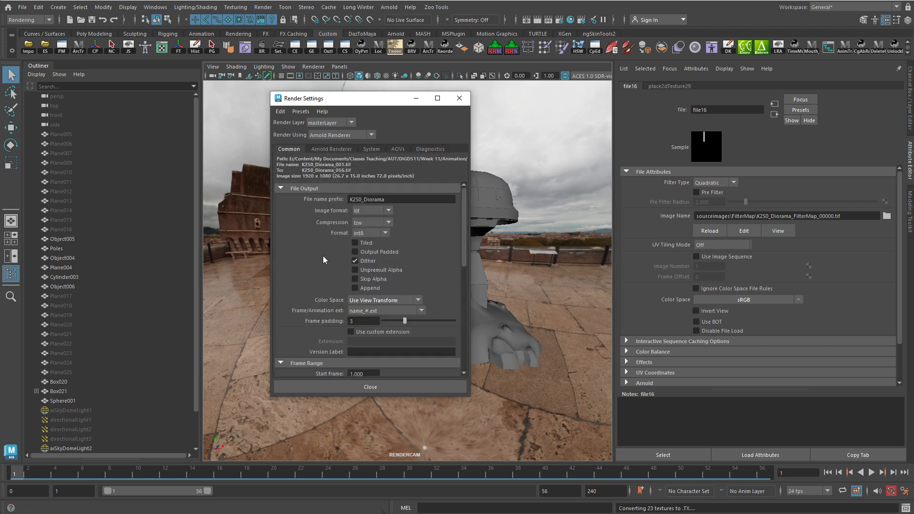
{"action": "left_click", "coordinate": [401, 200]}
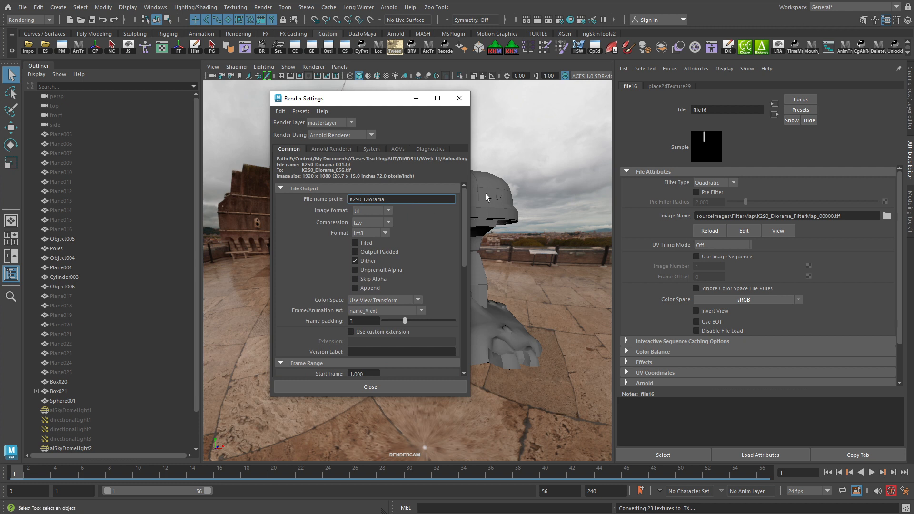
{"action": "type", "text": "_FilterMap"}
{"action": "key", "text": "BackSpace"}
{"action": "key", "text": "BackSpace"}
{"action": "key", "text": "BackSpace"}
{"action": "key", "text": "BackSpace"}
{"action": "type", "text": "rMap"}
{"action": "key", "text": "BackSpace"}
{"action": "key", "text": "BackSpace"}
{"action": "key", "text": "BackSpace"}
{"action": "key", "text": "BackSpace"}
{"action": "key", "text": "BackSpace"}
{"action": "key", "text": "BackSpace"}
{"action": "key", "text": "BackSpace"}
{"action": "key", "text": "BackSpace"}
{"action": "key", "text": "BackSpace"}
{"action": "type", "text": "Rerende"}
{"action": "scroll", "coordinate": [342, 339], "scroll_direction": "down", "scroll_amount": 10}
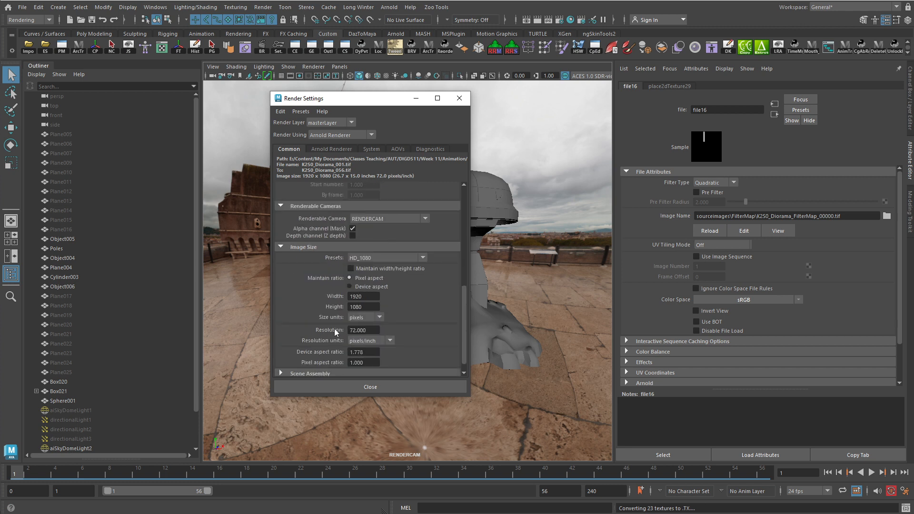
{"action": "scroll", "coordinate": [335, 328], "scroll_direction": "up", "scroll_amount": 10}
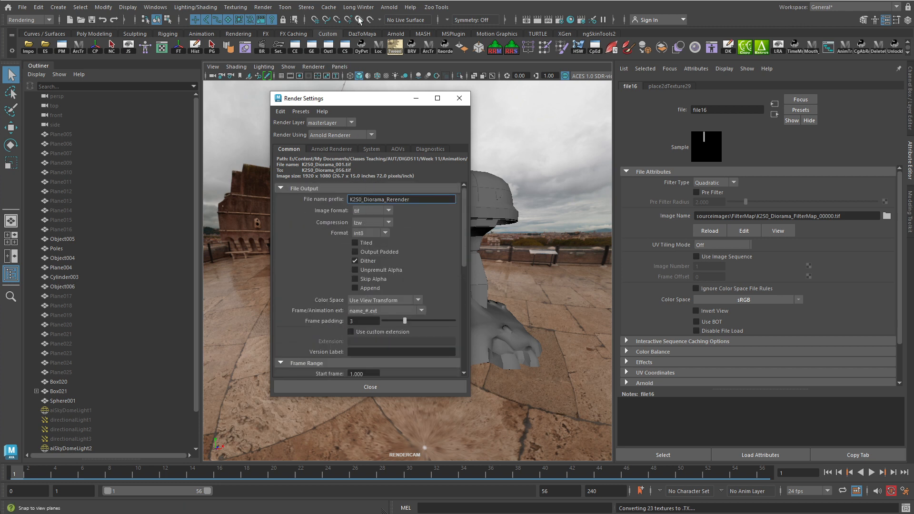
- Render the sequence of frames 1-56 from RENDERCAM with all render-enabled layers and the frames added to the Render View
{"action": "left_click", "coordinate": [268, 9]}
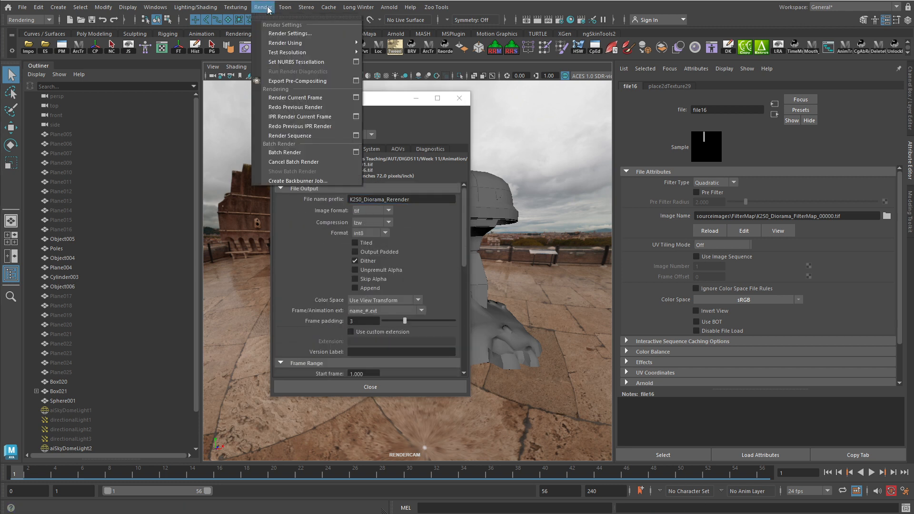
{"action": "left_click", "coordinate": [356, 137]}
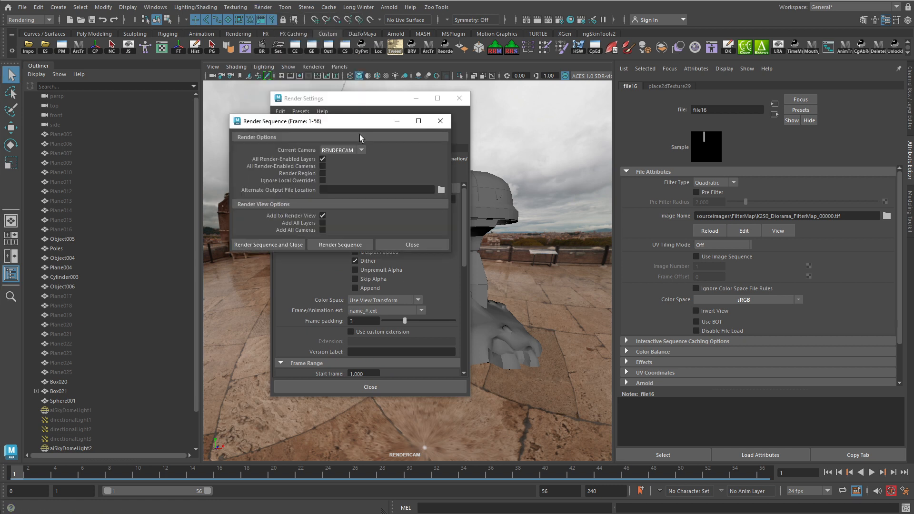
{"action": "left_click", "coordinate": [274, 245]}
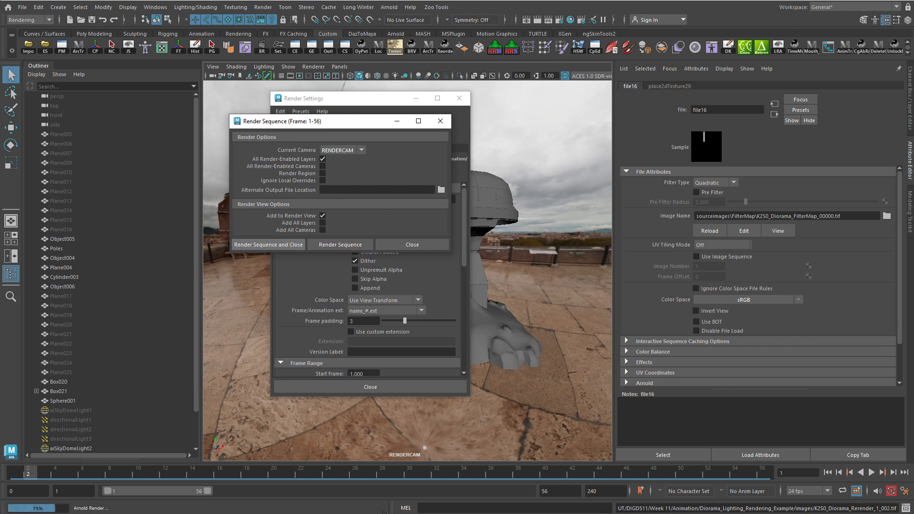
- Switch to File Explorer and check the rerendered TIFF frames in the project's images folder
{"action": "key", "text": "alt+Tab"}
{"action": "left_click", "coordinate": [429, 133]}
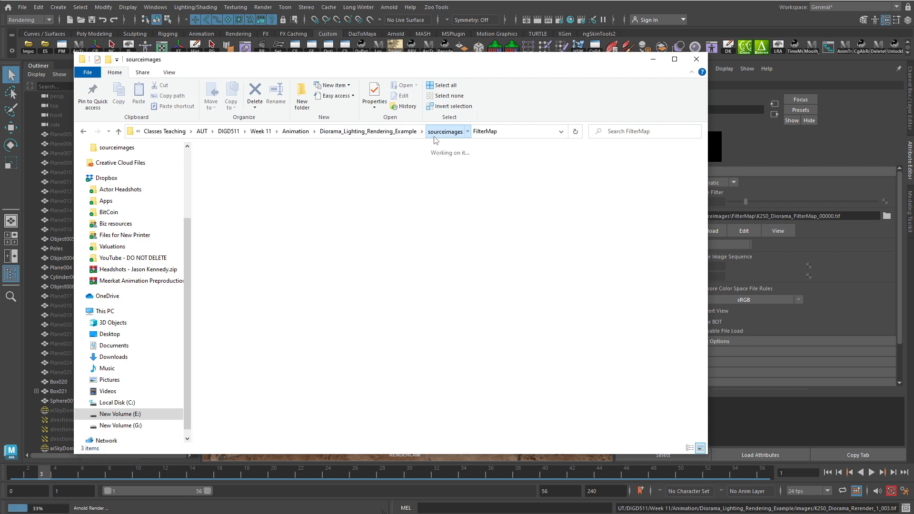
{"action": "left_click", "coordinate": [399, 135]}
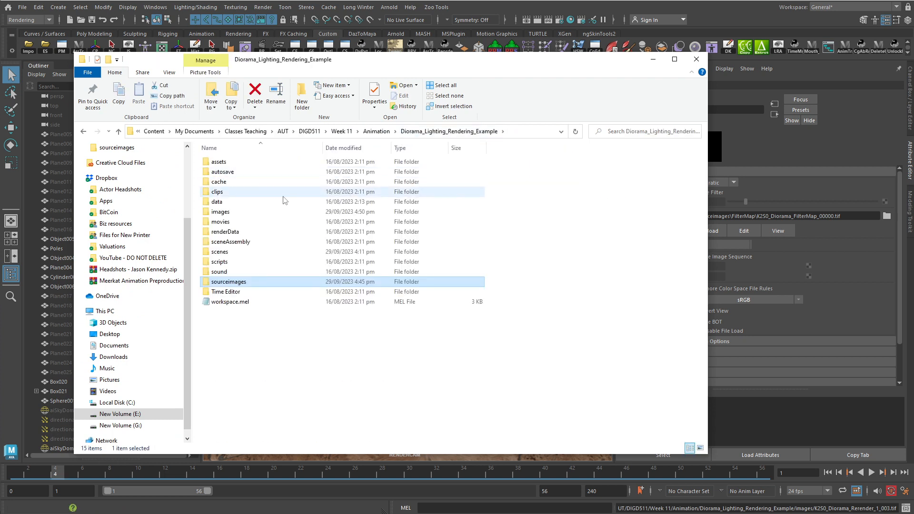
{"action": "double_click", "coordinate": [247, 211]}
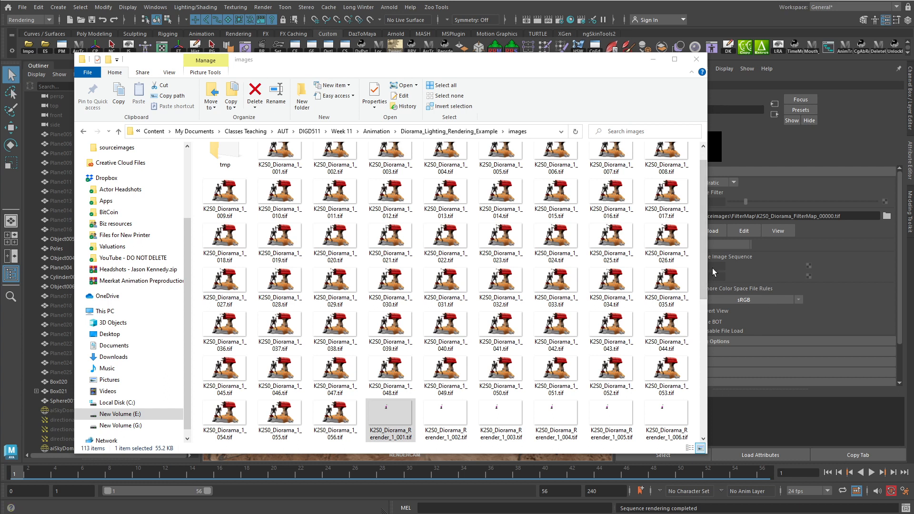
{"action": "scroll", "coordinate": [281, 182], "scroll_direction": "up", "scroll_amount": 2}
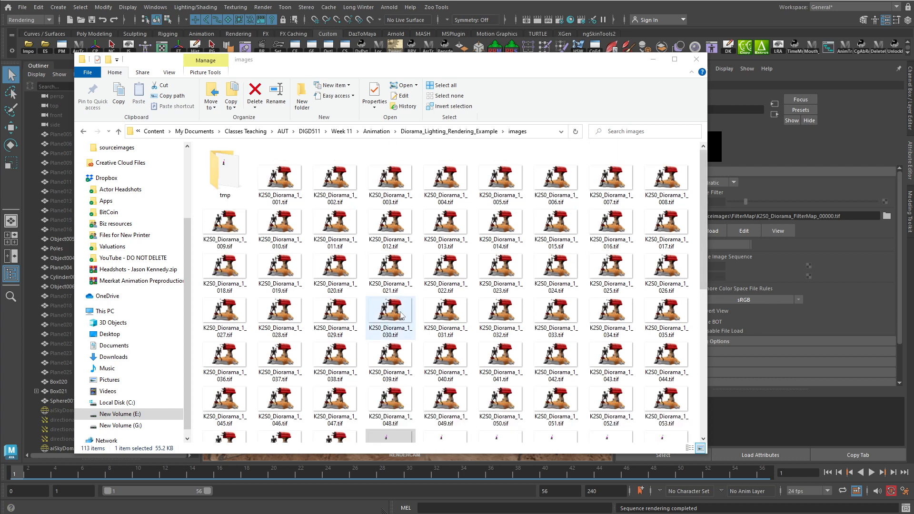
- Compare the original K2S0_Diorama_1 frames with the rerendered K2S0_Diorama_Rerender_1 frames in the images folder
{"action": "left_click", "coordinate": [280, 180]}
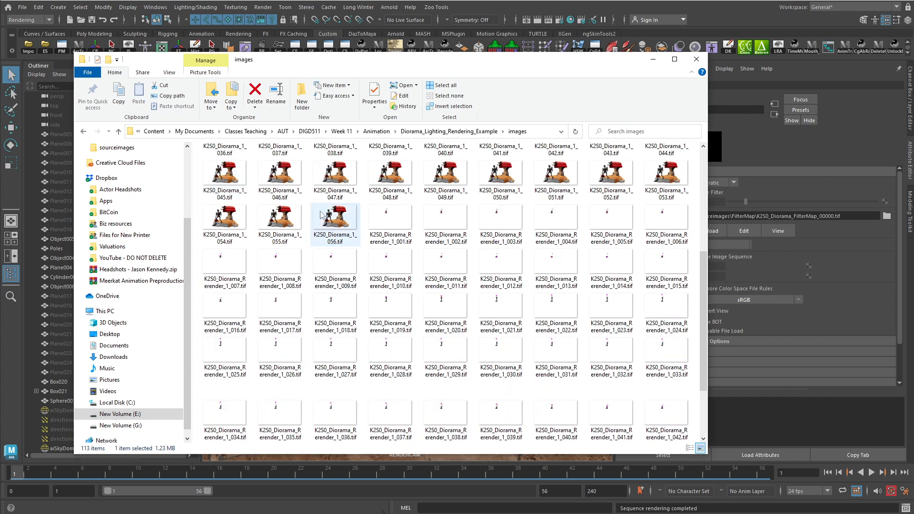
{"action": "scroll", "coordinate": [347, 238], "scroll_direction": "down", "scroll_amount": 6}
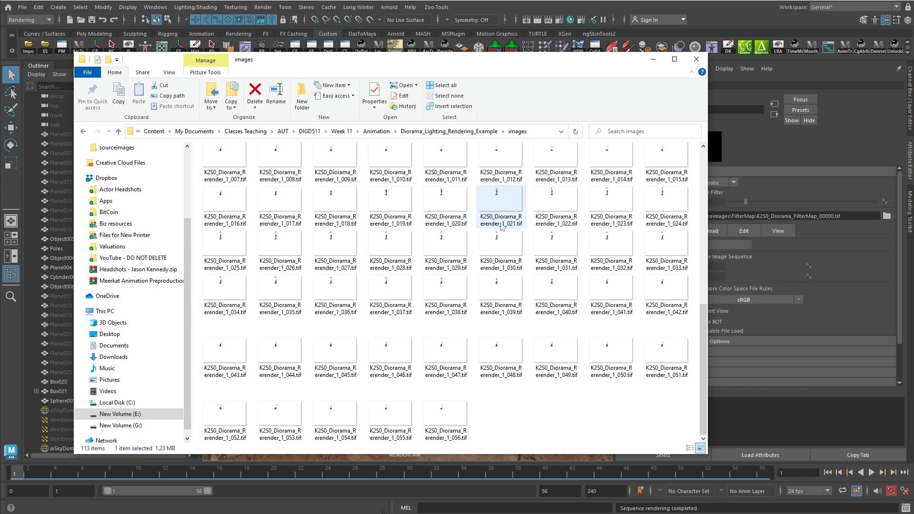
{"action": "scroll", "coordinate": [421, 285], "scroll_direction": "up", "scroll_amount": 3}
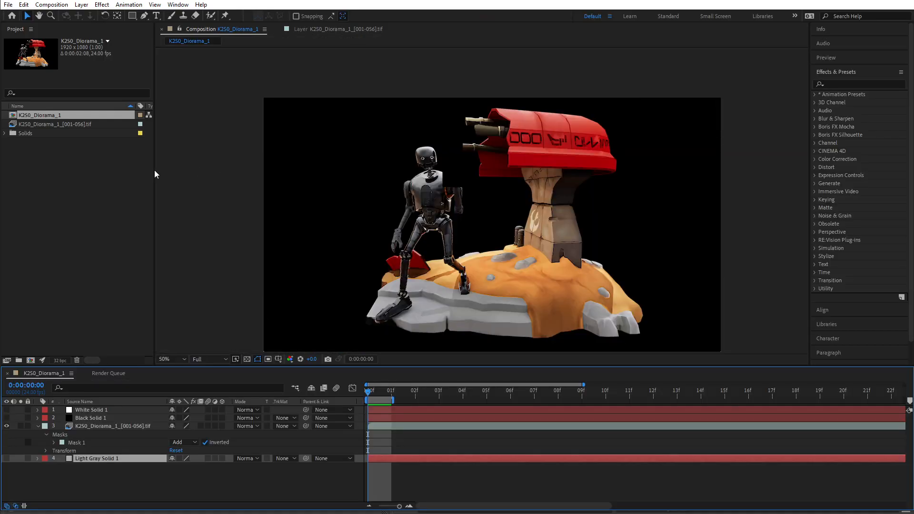
- Switch to After Effects and import the K2S0_Diorama_Rerender_1 TIFF image sequence from the images folder into the project
{"action": "left_click", "coordinate": [78, 249]}
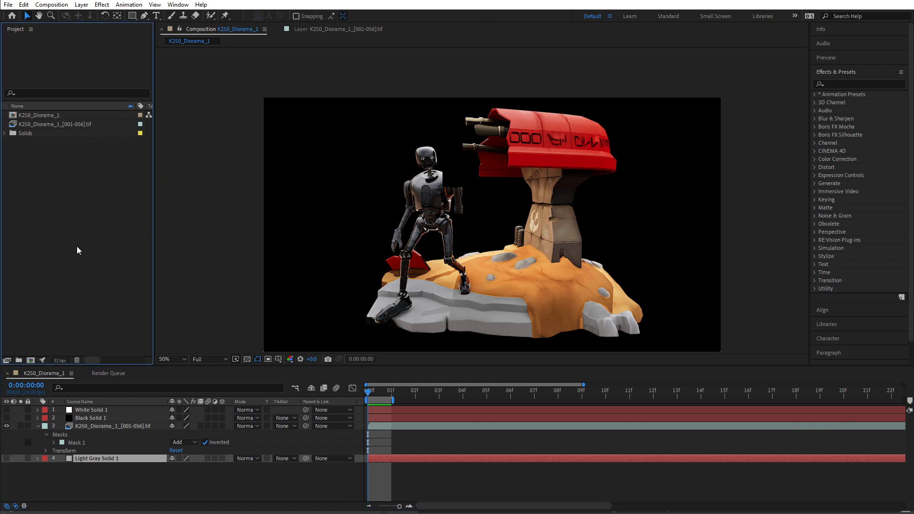
{"action": "double_click", "coordinate": [78, 247]}
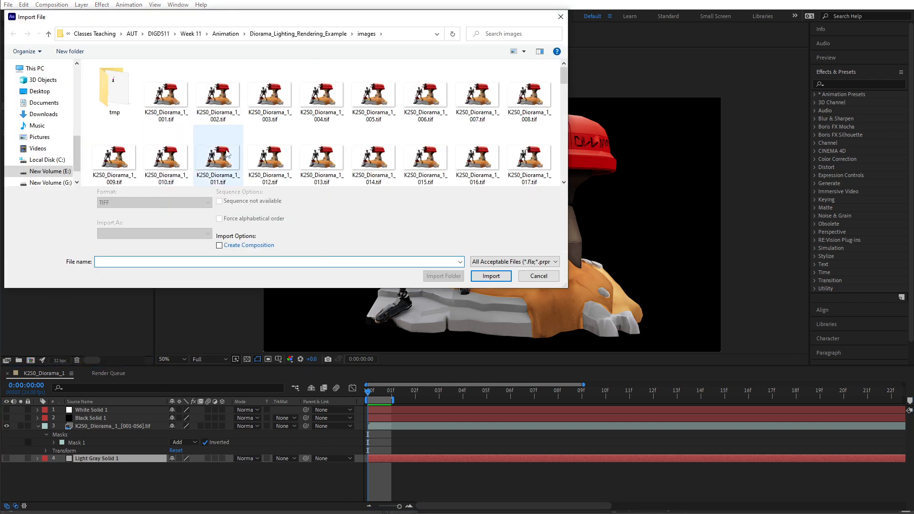
{"action": "scroll", "coordinate": [229, 154], "scroll_direction": "down", "scroll_amount": 6}
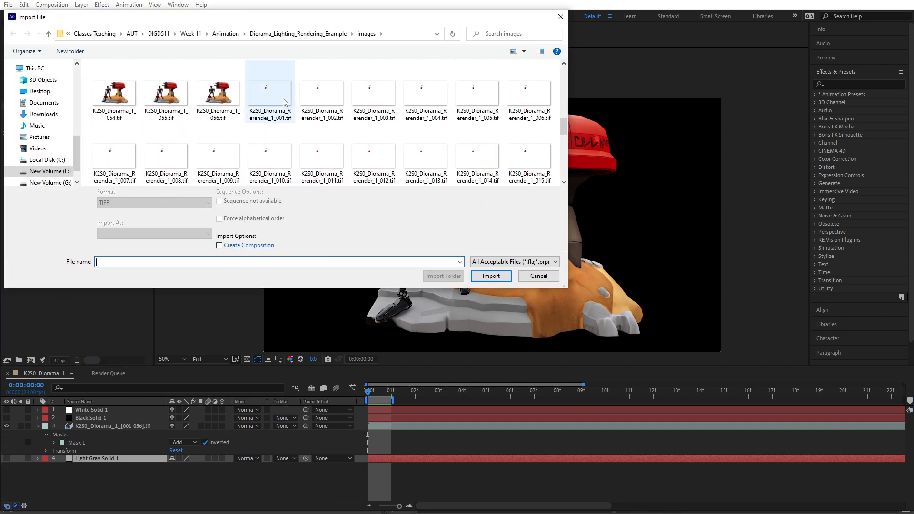
{"action": "left_click", "coordinate": [270, 93]}
{"action": "left_click", "coordinate": [491, 270]}
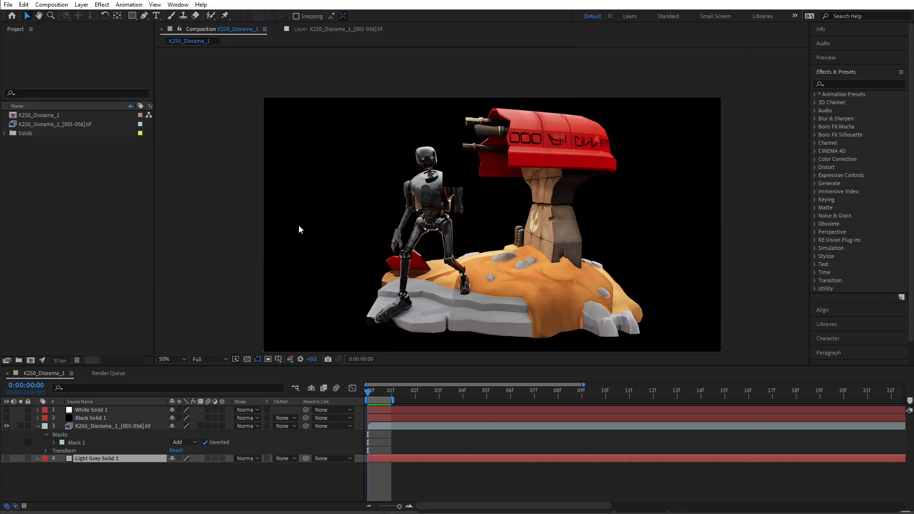
- Interpret the imported rerender footage at a frame rate of 24 fps
{"action": "right_click", "coordinate": [50, 133]}
{"action": "mouse_move", "coordinate": [98, 190]}
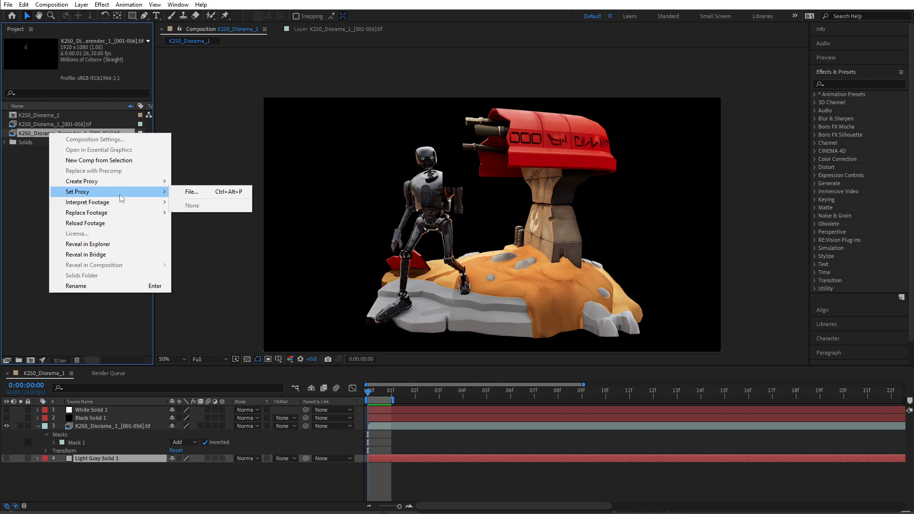
{"action": "mouse_move", "coordinate": [120, 204]}
{"action": "left_click", "coordinate": [196, 202]}
{"action": "type", "text": "24"}
{"action": "key", "text": "Return"}
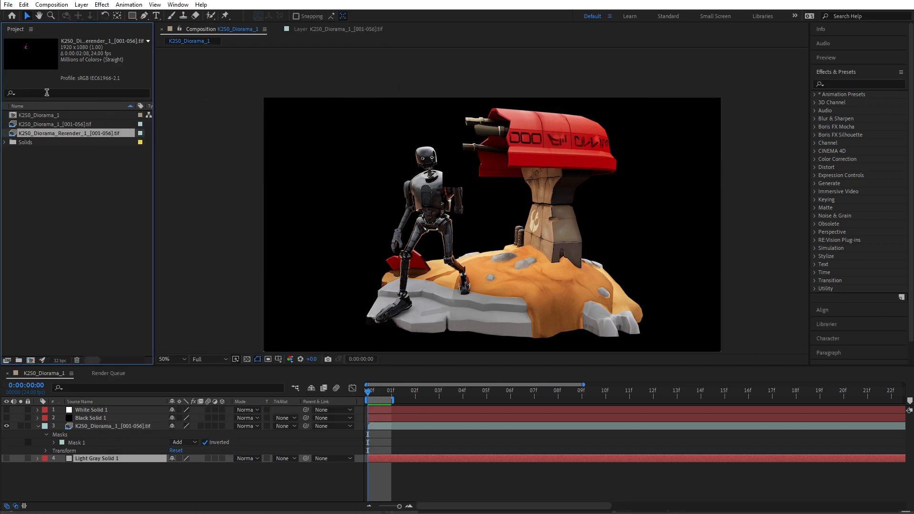
- Place the rerender sequence in the K2S0_Diorama_1 composition directly above the original render layer and inspect the ball up close
{"action": "left_click_drag", "start_coordinate": [53, 136], "coordinate": [156, 418]}
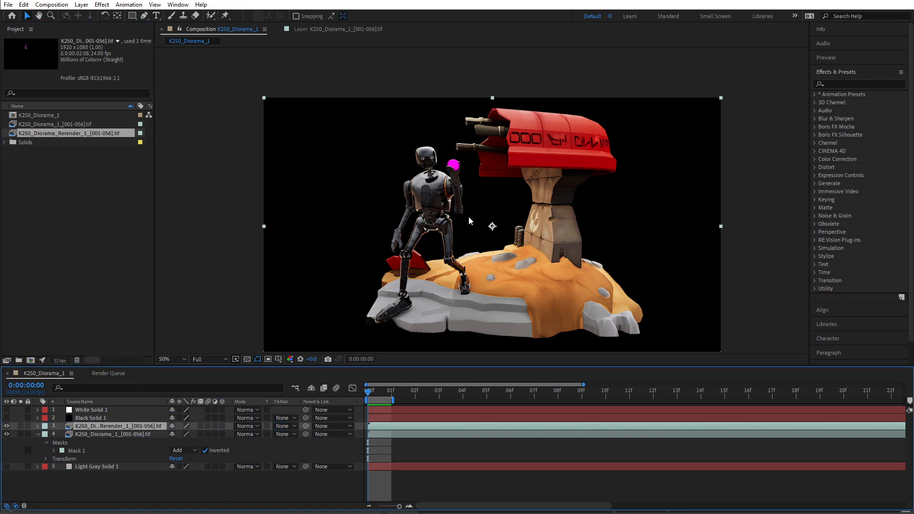
{"action": "key", "text": "period"}
{"action": "key", "text": "period"}
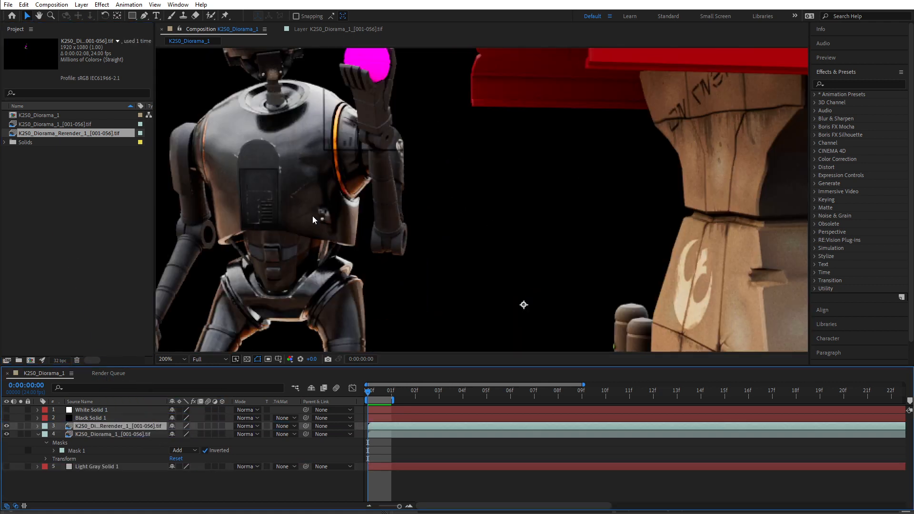
{"action": "left_click_drag", "start_coordinate": [421, 243], "coordinate": [479, 337]}
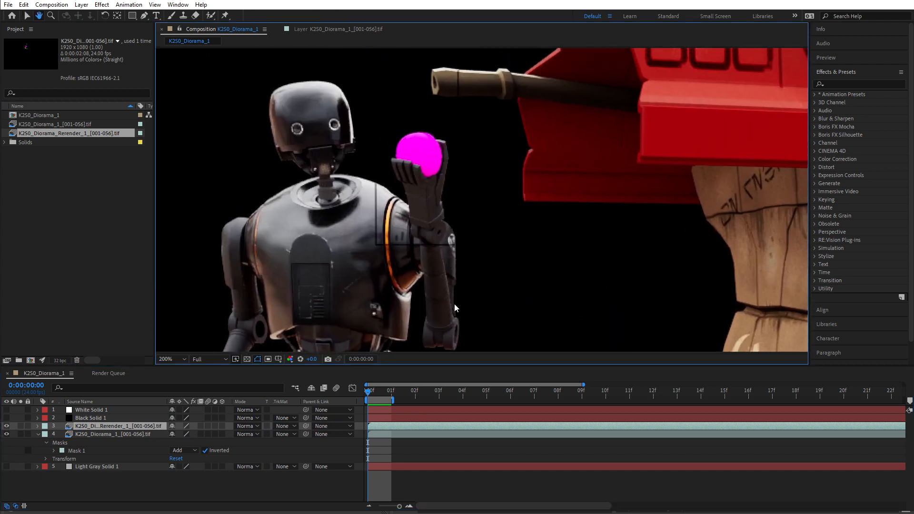
{"action": "left_click_drag", "start_coordinate": [459, 261], "coordinate": [480, 261]}
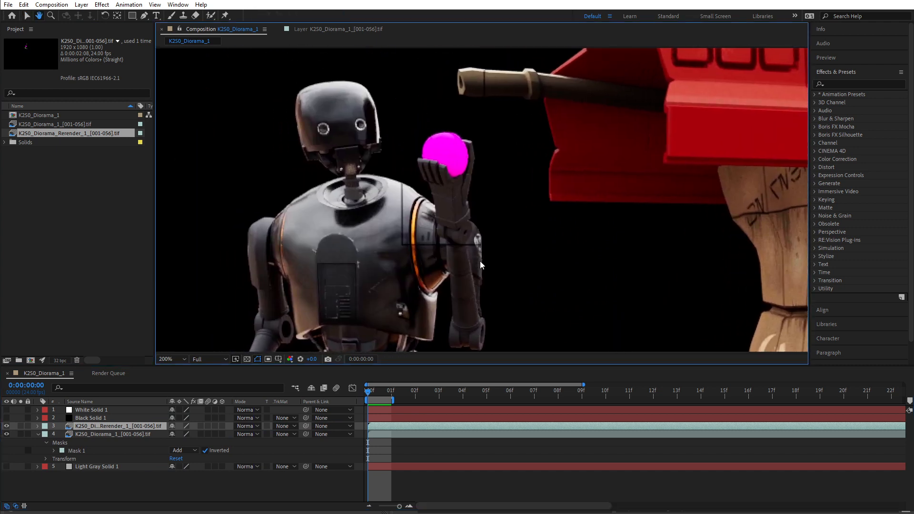
- Set the mode of Mask 1 on the original K2S0_Diorama_1 layer to None and check the unmasked layer before returning to the composition
{"action": "left_click", "coordinate": [38, 435]}
{"action": "left_click", "coordinate": [39, 435]}
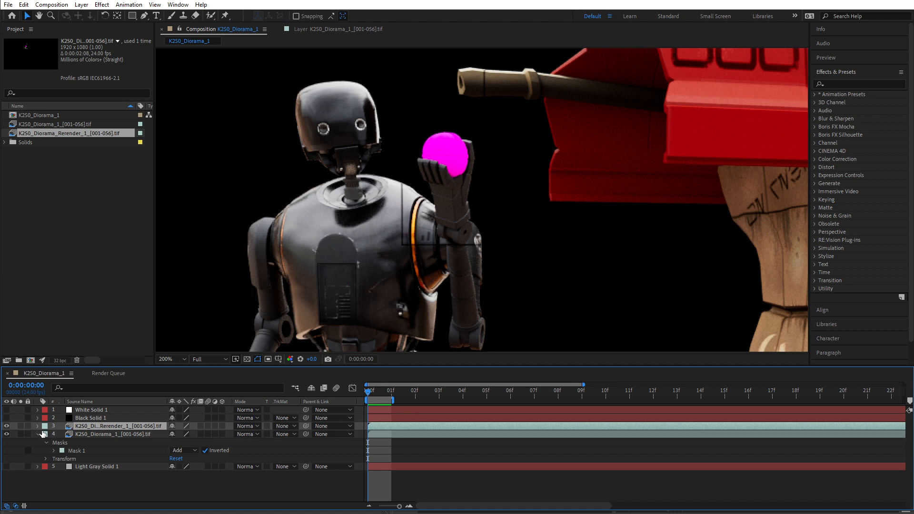
{"action": "left_click", "coordinate": [85, 435]}
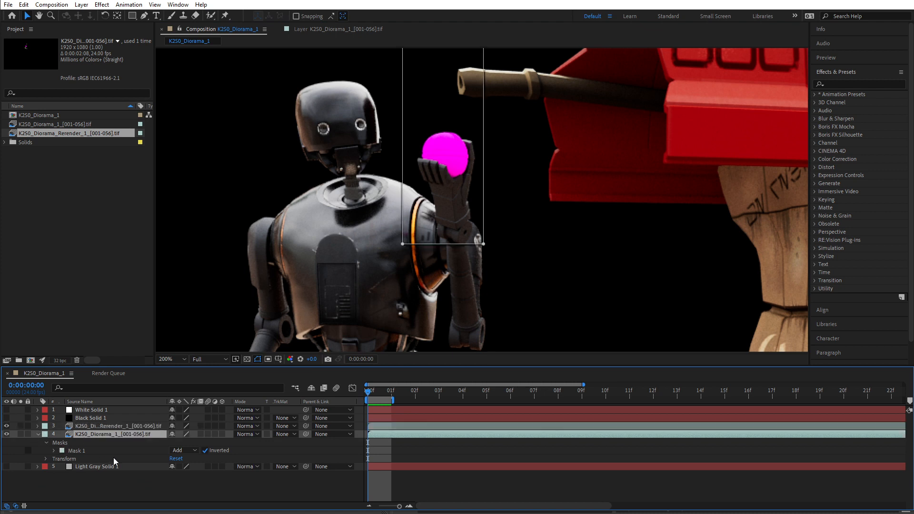
{"action": "left_click", "coordinate": [181, 451]}
{"action": "left_click", "coordinate": [187, 459]}
{"action": "left_click", "coordinate": [114, 330]}
{"action": "left_click", "coordinate": [325, 258]}
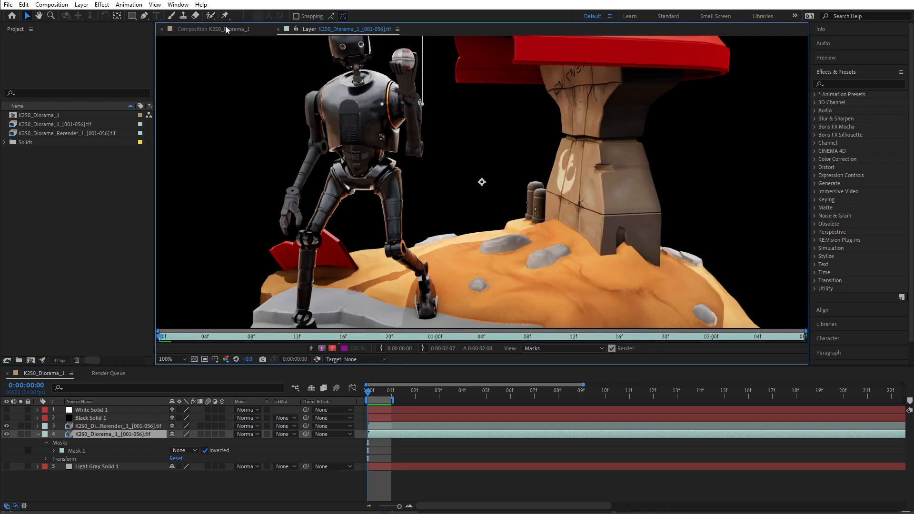
{"action": "left_click", "coordinate": [227, 29]}
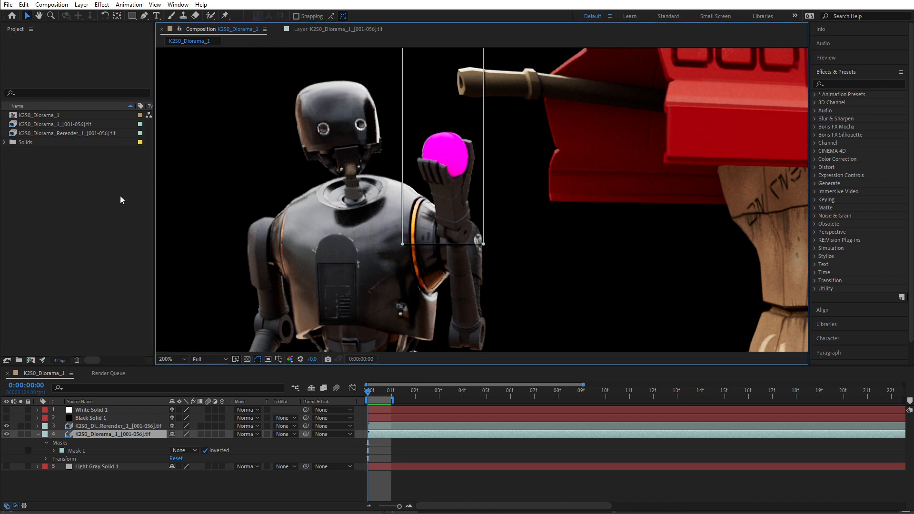
- Inspect the mask shape on White Solid 1 and examine the seam on the robot's shoulder in the composition
{"action": "left_click", "coordinate": [87, 403]}
{"action": "left_click", "coordinate": [85, 408]}
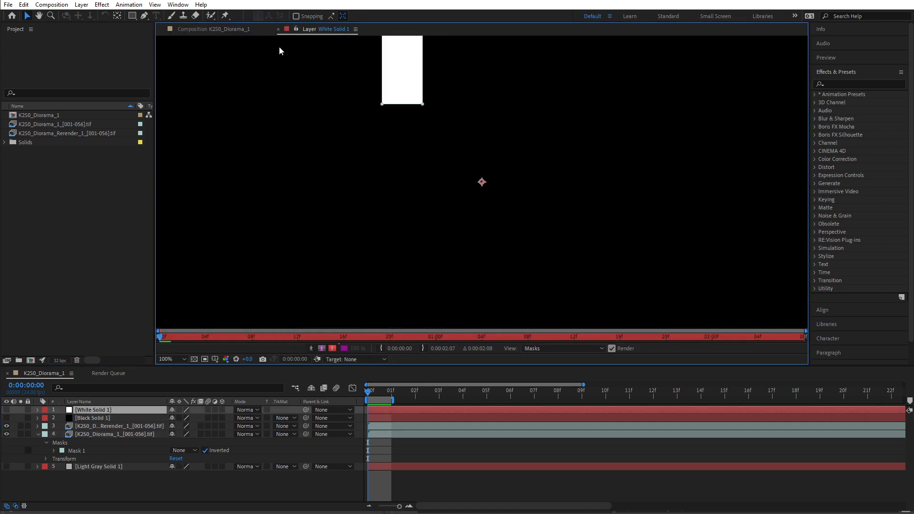
{"action": "left_click", "coordinate": [242, 30]}
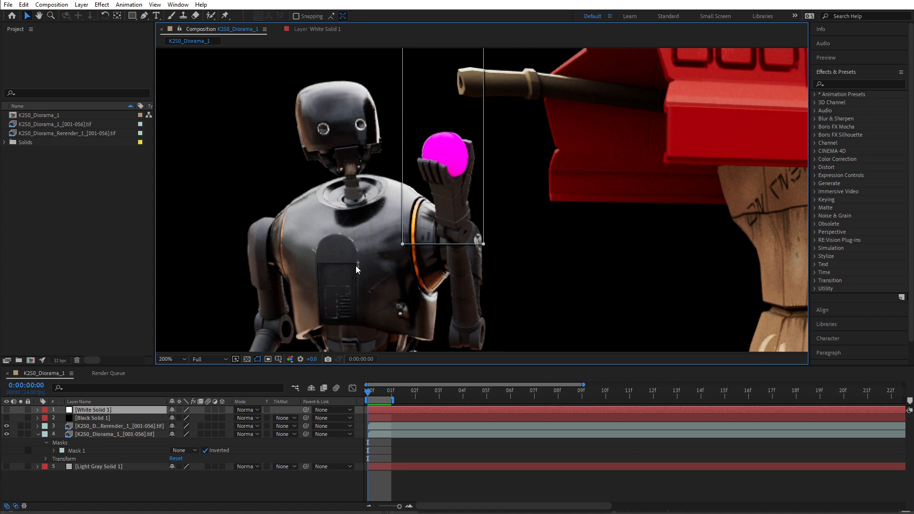
{"action": "left_click", "coordinate": [155, 15]}
{"action": "left_click", "coordinate": [144, 16]}
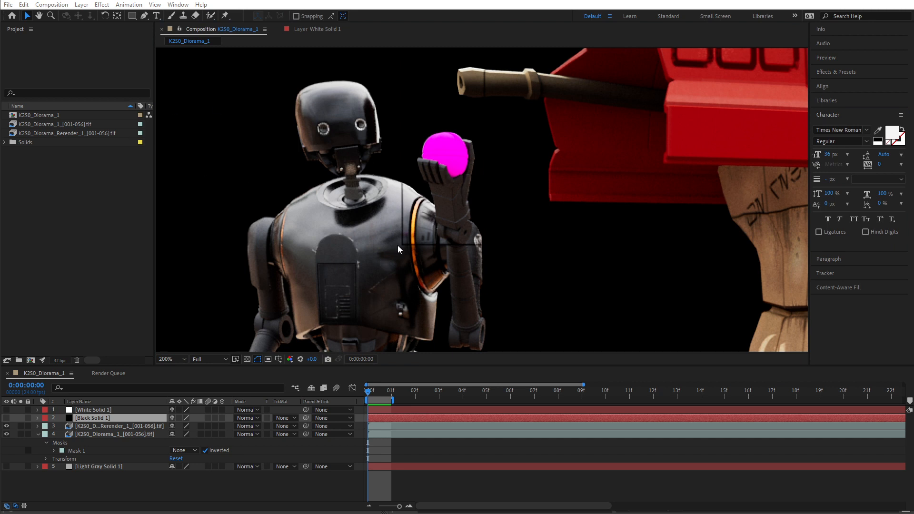
{"action": "key", "text": "period"}
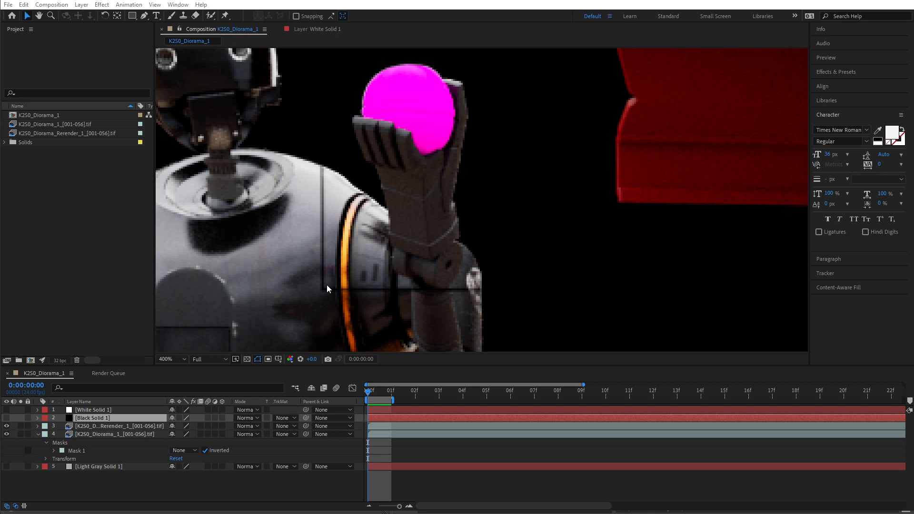
{"action": "key", "text": "comma"}
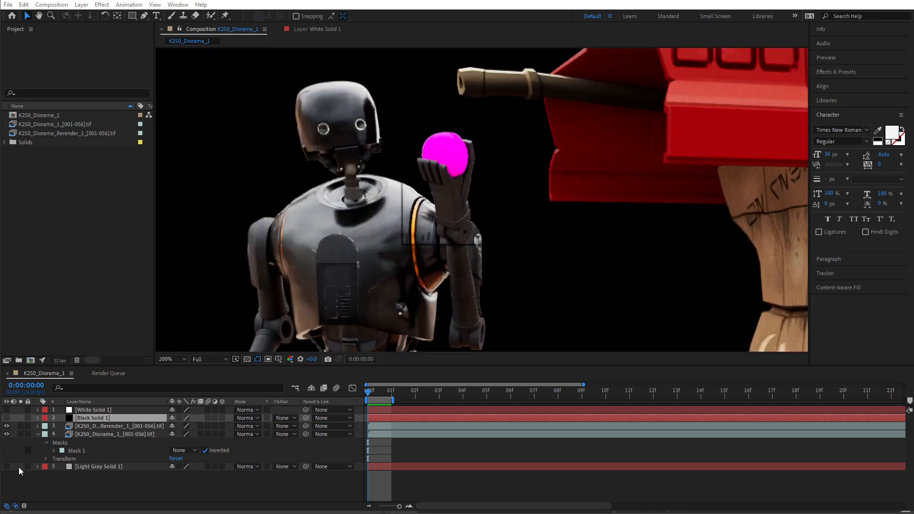
- Show the Light Gray Solid 1 layer as the background and reframe the robot and ball
{"action": "left_click", "coordinate": [7, 467]}
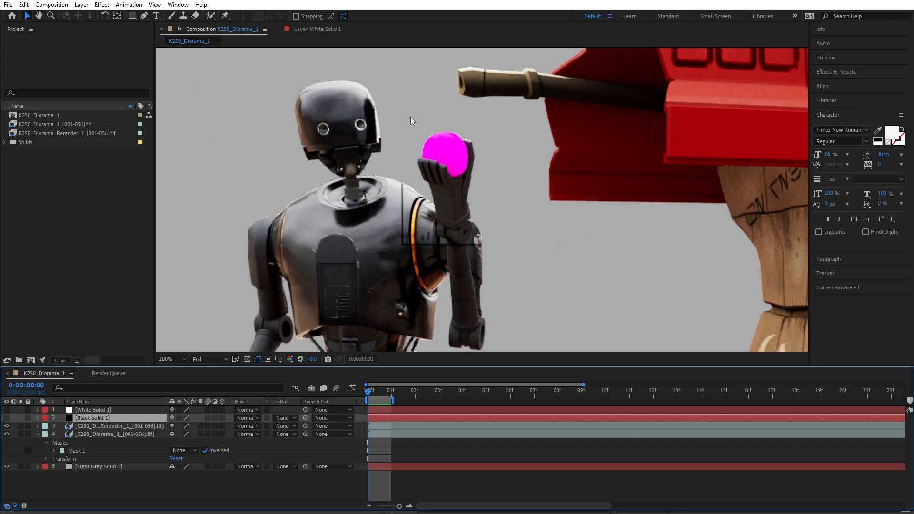
{"action": "key", "text": "h"}
{"action": "left_click_drag", "start_coordinate": [407, 117], "coordinate": [398, 220]}
{"action": "key", "text": "v"}
- Extend the work area to the end of the composition and scrub the animation, returning to the first frame
{"action": "left_click_drag", "start_coordinate": [388, 399], "coordinate": [892, 399]}
{"action": "left_click_drag", "start_coordinate": [373, 391], "coordinate": [797, 394]}
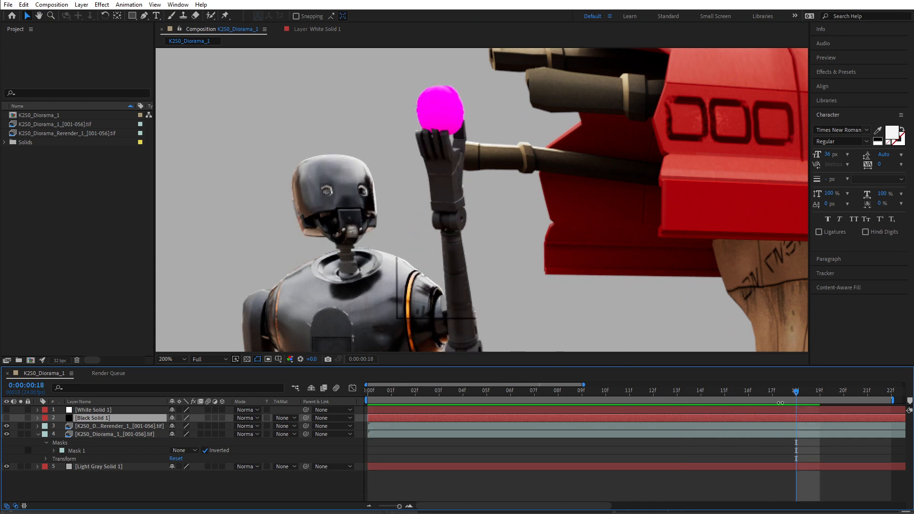
{"action": "left_click_drag", "start_coordinate": [894, 401], "coordinate": [913, 401]}
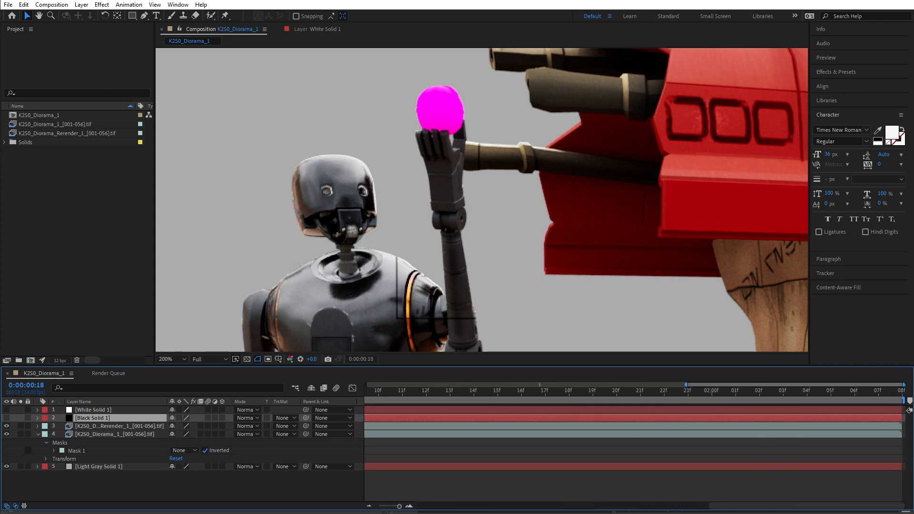
{"action": "scroll", "coordinate": [681, 420], "scroll_direction": "down", "scroll_amount": 3}
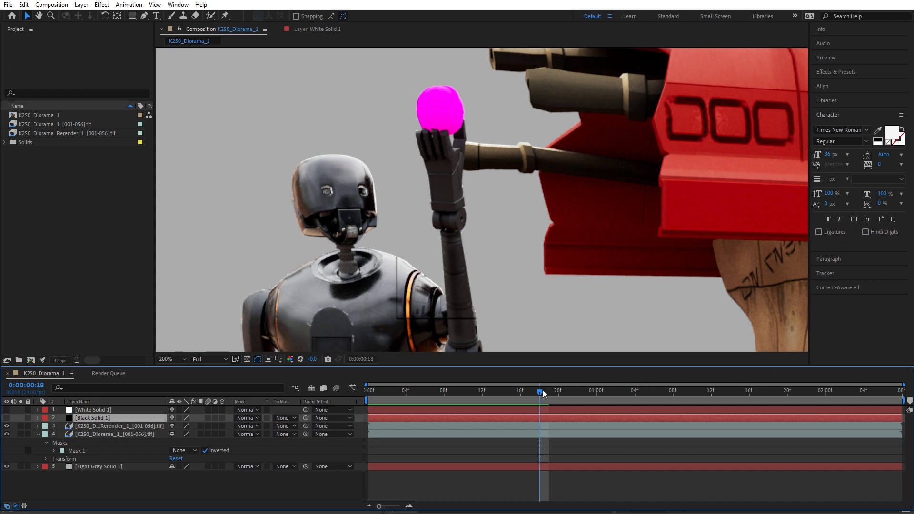
{"action": "left_click_drag", "start_coordinate": [540, 392], "coordinate": [369, 396]}
- Set the mode of Mask 1 on the original K2S0_Diorama_1 layer to Add while viewing the shoulder seam up close
{"action": "scroll", "coordinate": [576, 296], "scroll_direction": "down", "scroll_amount": 1}
{"action": "scroll", "coordinate": [389, 303], "scroll_direction": "up", "scroll_amount": 1}
{"action": "scroll", "coordinate": [404, 310], "scroll_direction": "up", "scroll_amount": 1}
{"action": "left_click_drag", "start_coordinate": [410, 307], "coordinate": [597, 122]}
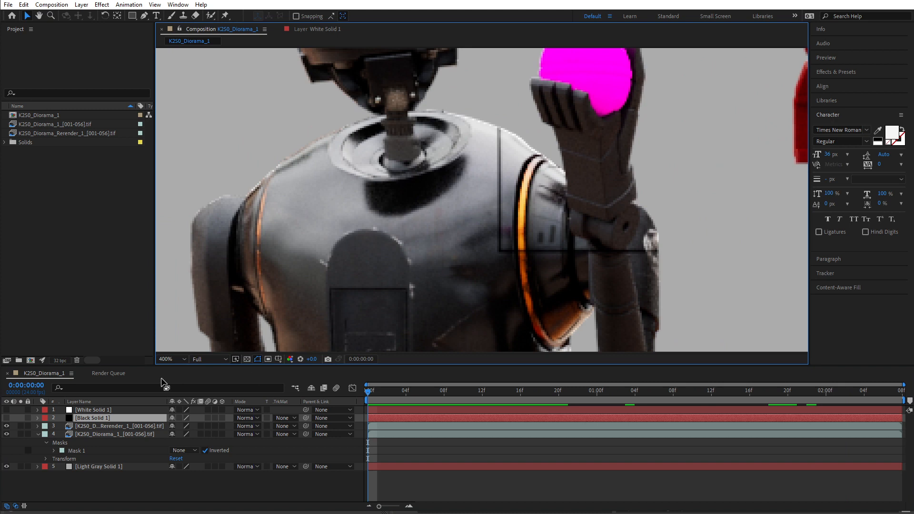
{"action": "left_click", "coordinate": [97, 435]}
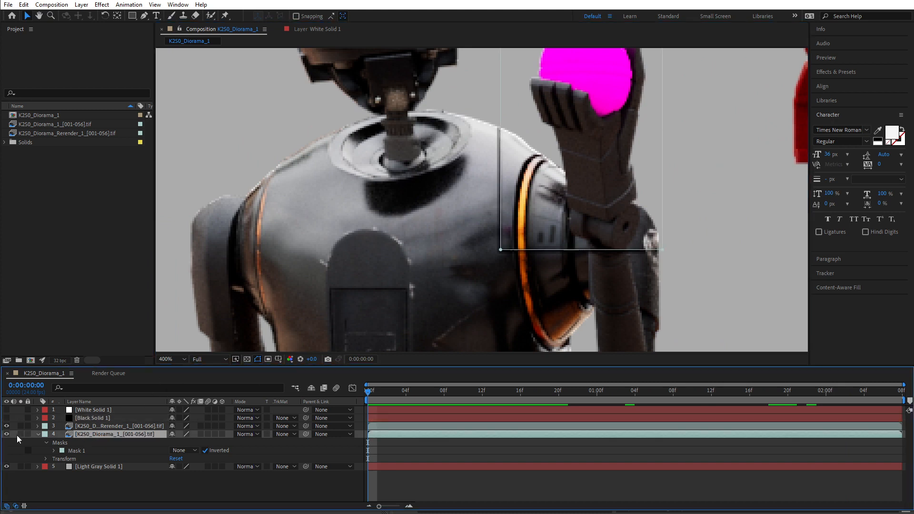
{"action": "left_click", "coordinate": [77, 452]}
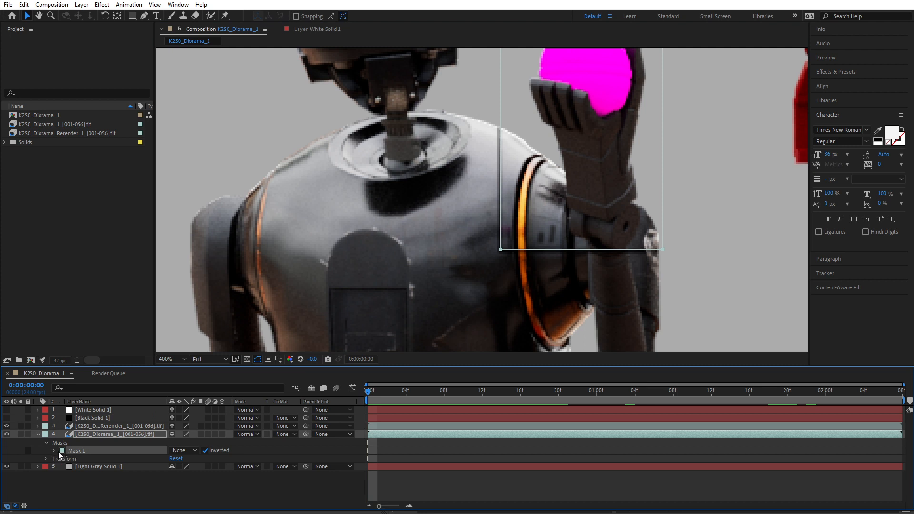
{"action": "left_click", "coordinate": [180, 451]}
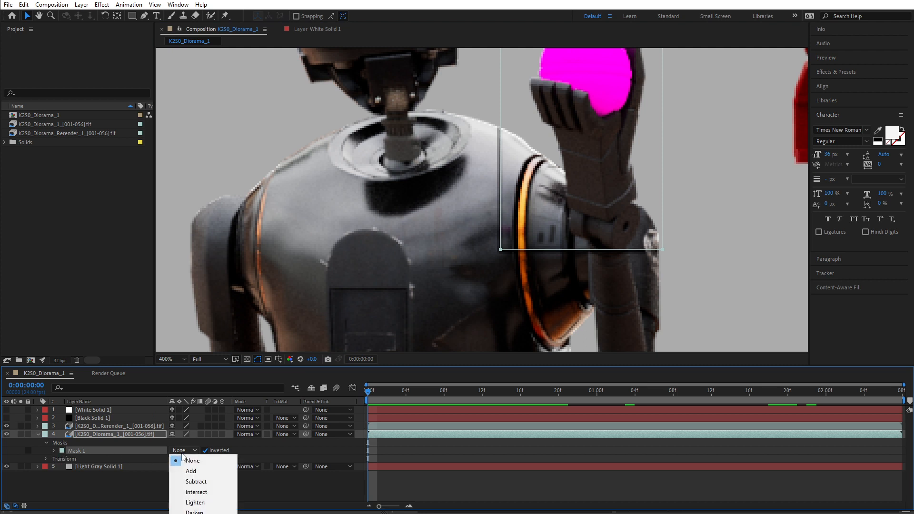
{"action": "left_click", "coordinate": [186, 471]}
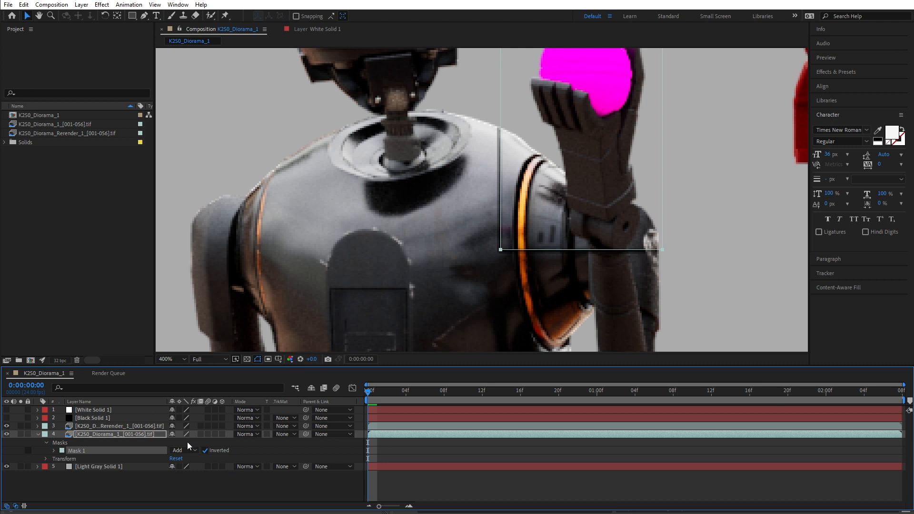
- Try different Mask Expansion values, starting with -1 pixel, on Mask 1 of the original render layer to hide the seam
{"action": "left_click", "coordinate": [54, 451]}
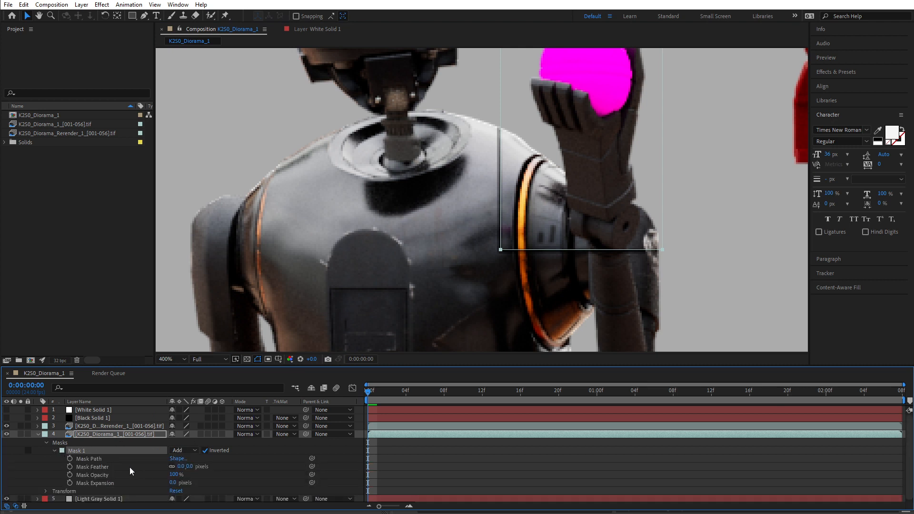
{"action": "left_click", "coordinate": [172, 484]}
{"action": "type", "text": "-1"}
{"action": "key", "text": "Return"}
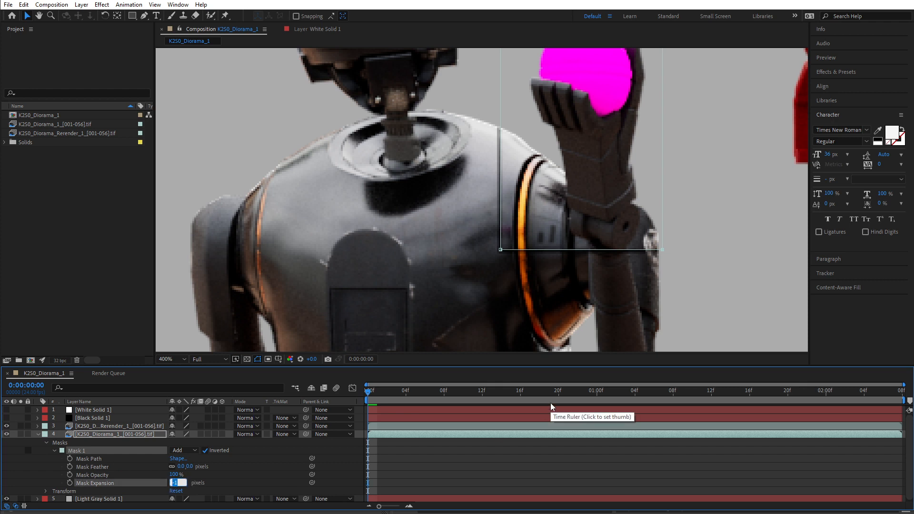
{"action": "key", "text": "Down"}
{"action": "key", "text": "Down"}
{"action": "key", "text": "Down"}
{"action": "key", "text": "Down"}
{"action": "key", "text": "Down"}
{"action": "key", "text": "Down"}
{"action": "key", "text": "Down"}
{"action": "key", "text": "Down"}
{"action": "key", "text": "Down"}
{"action": "key", "text": "Down"}
{"action": "key", "text": "Down"}
{"action": "key", "text": "Up"}
{"action": "key", "text": "Up"}
{"action": "key", "text": "Up"}
{"action": "key", "text": "Up"}
{"action": "key", "text": "Up"}
{"action": "key", "text": "Up"}
{"action": "key", "text": "Up"}
{"action": "key", "text": "Up"}
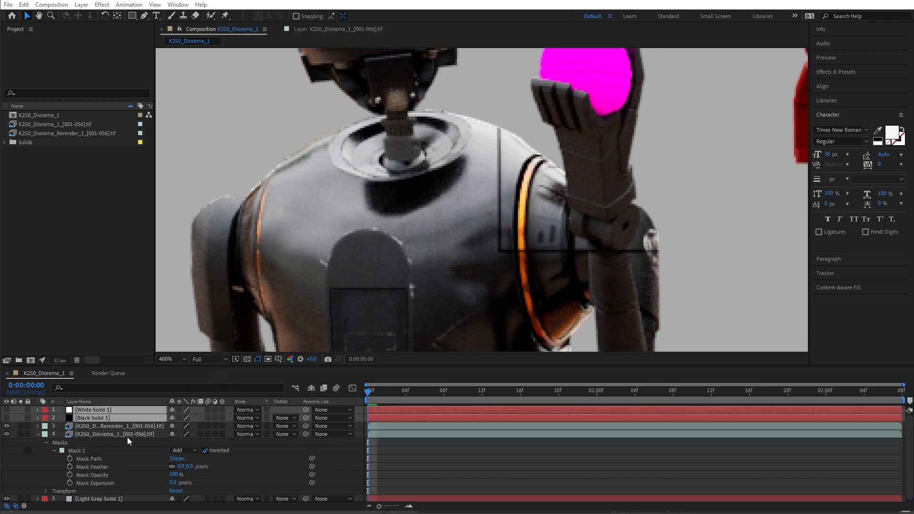
{"action": "left_click", "coordinate": [127, 434]}
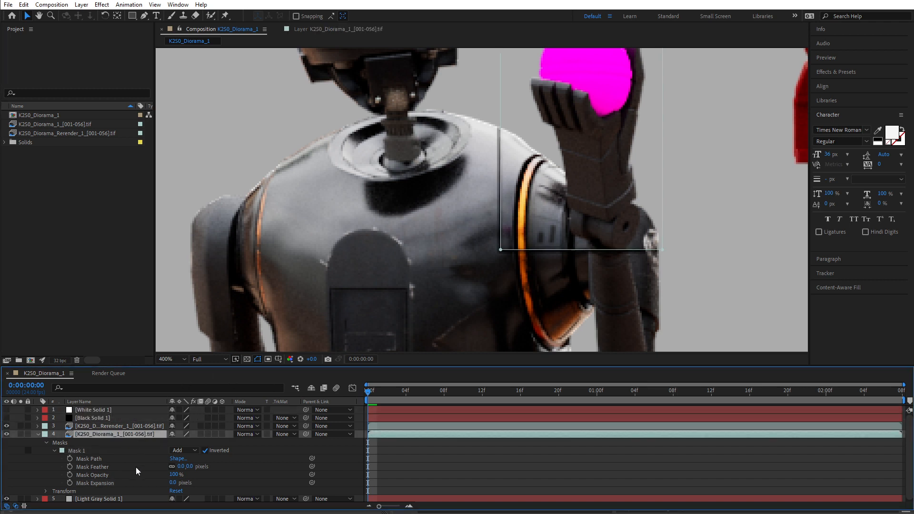
- Move Mask 1 from the original K2S0_Diorama_1 render layer to the K2S0_Diorama_Rerender_1 layer
{"action": "left_click", "coordinate": [76, 451]}
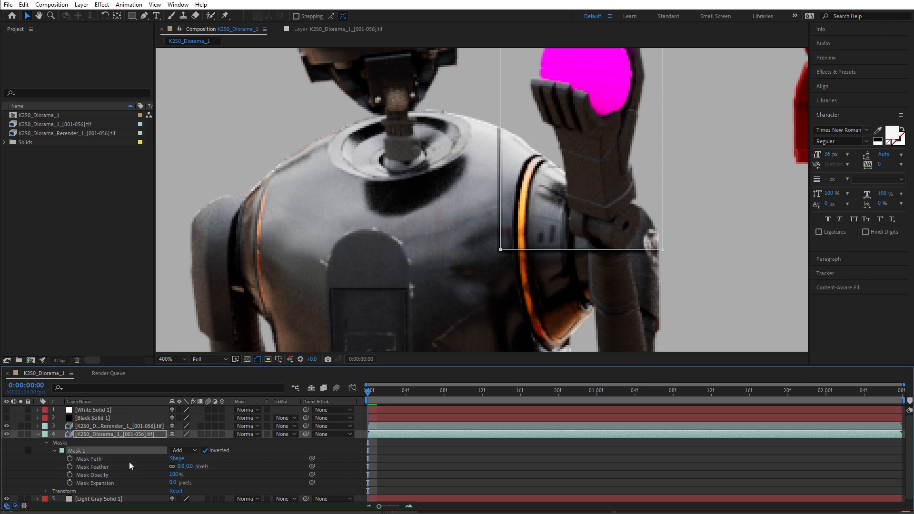
{"action": "key", "text": "Delete"}
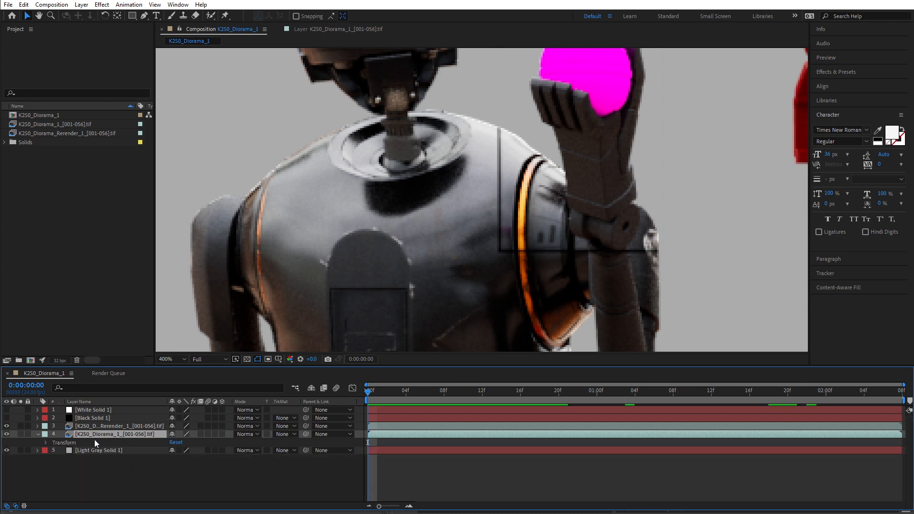
{"action": "left_click", "coordinate": [99, 429]}
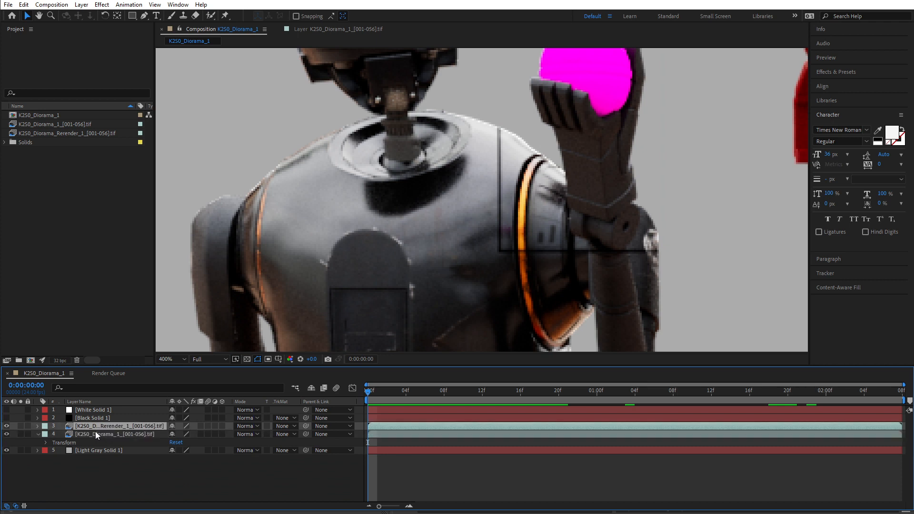
{"action": "key", "text": "ctrl+v"}
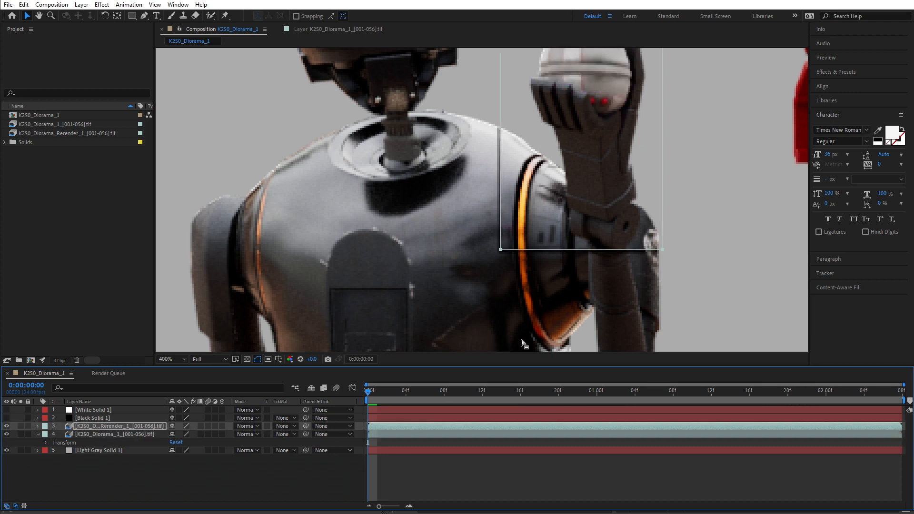
- Turn off Inverted for Mask 1 on the K2S0_Diorama_Rerender_1 layer
{"action": "left_click", "coordinate": [38, 427]}
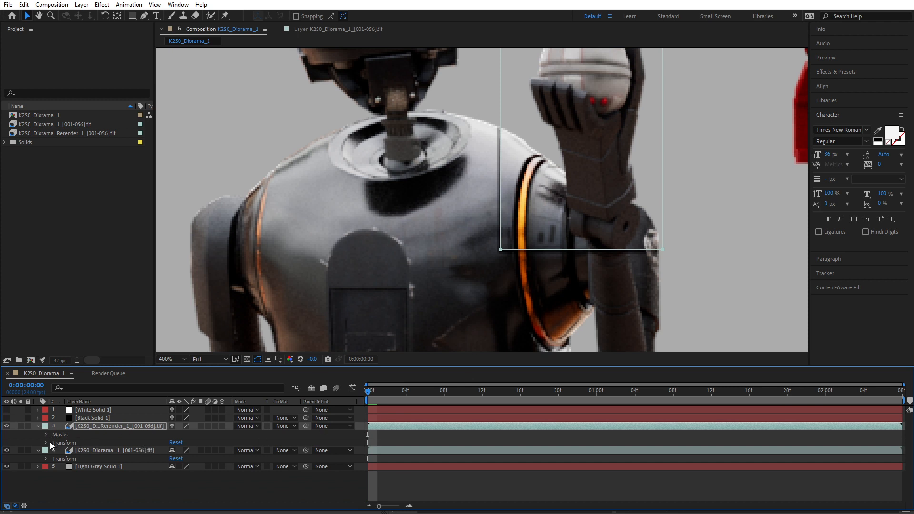
{"action": "left_click", "coordinate": [46, 435]}
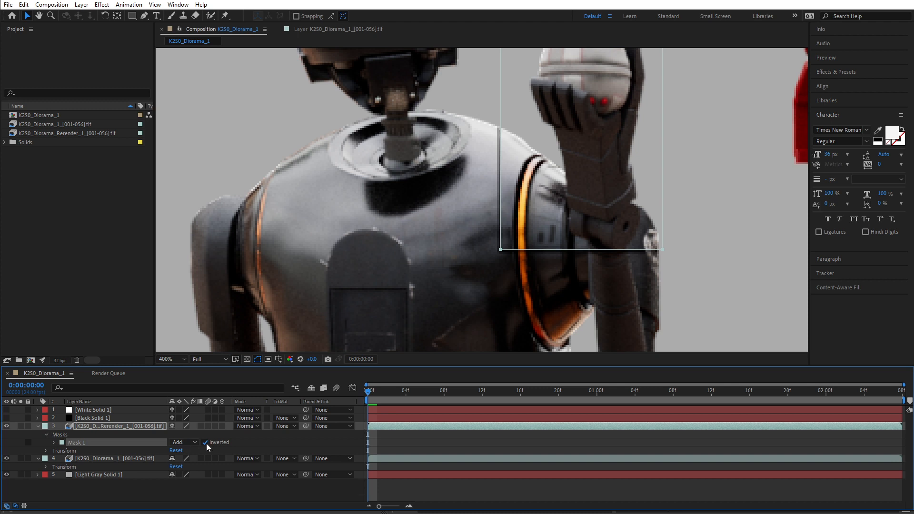
{"action": "left_click", "coordinate": [206, 443]}
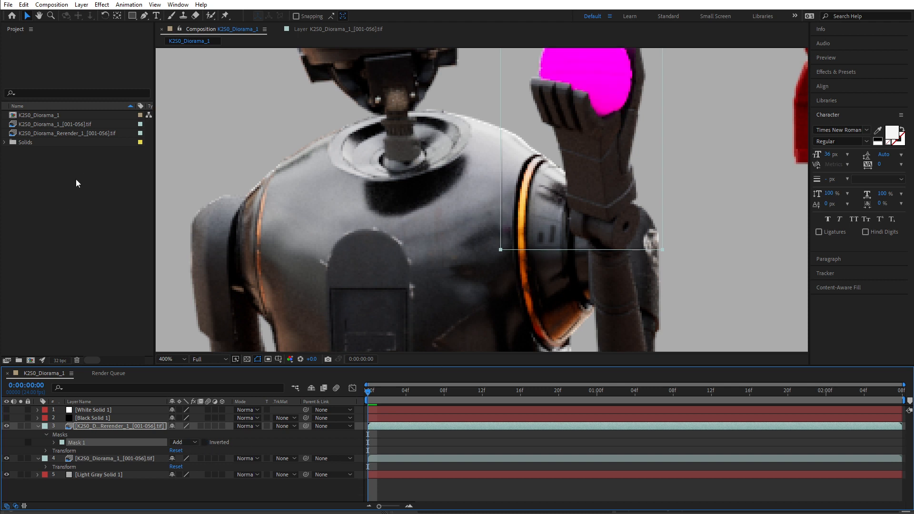
{"action": "left_click", "coordinate": [12, 15]}
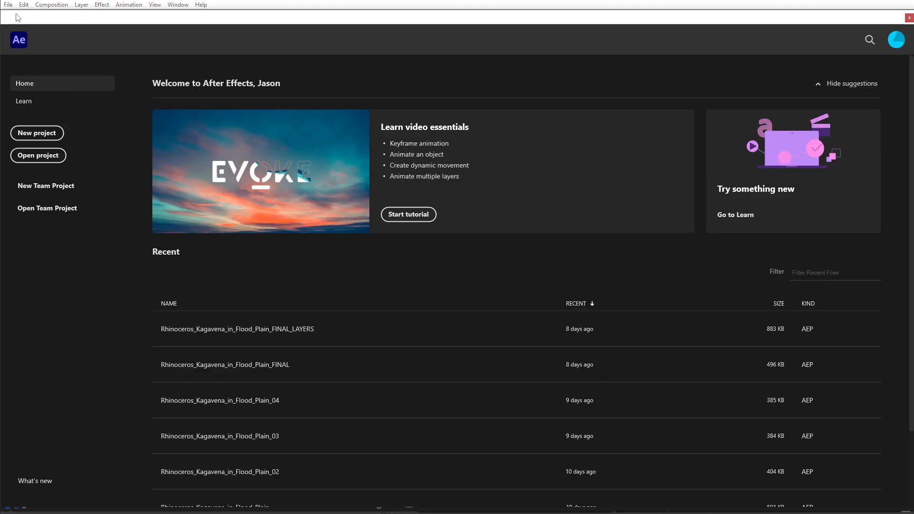
{"action": "left_click", "coordinate": [910, 18]}
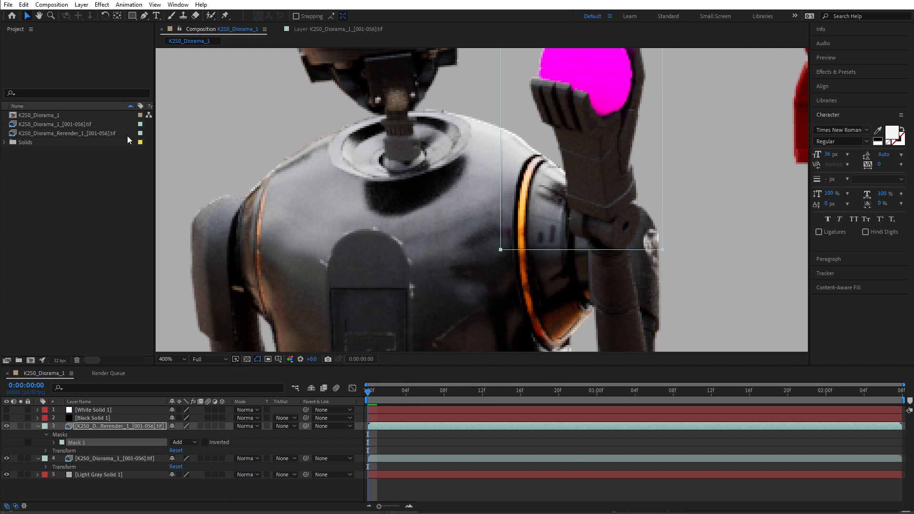
{"action": "left_click", "coordinate": [89, 410]}
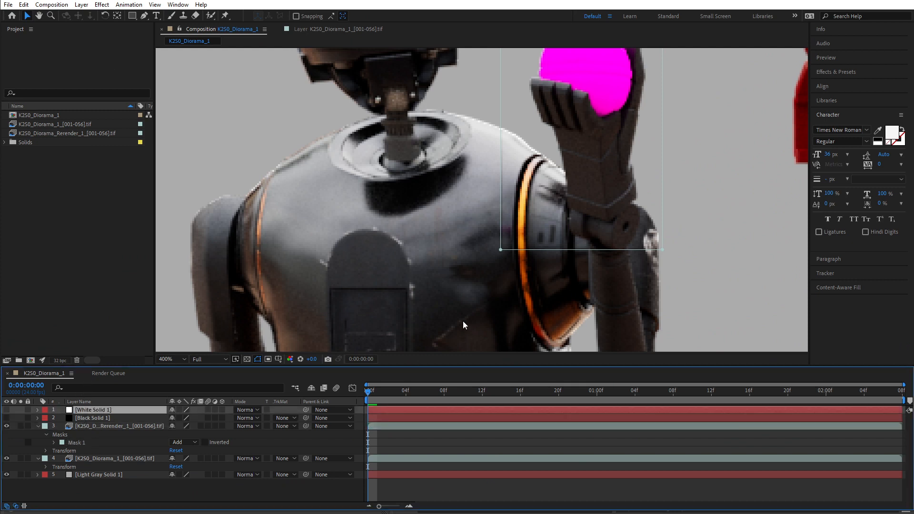
{"action": "double_click", "coordinate": [98, 418]}
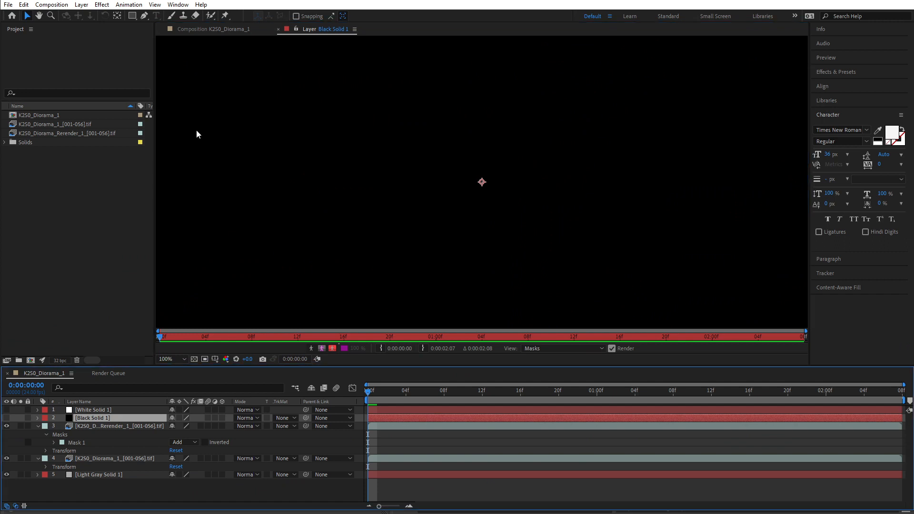
{"action": "left_click", "coordinate": [220, 29]}
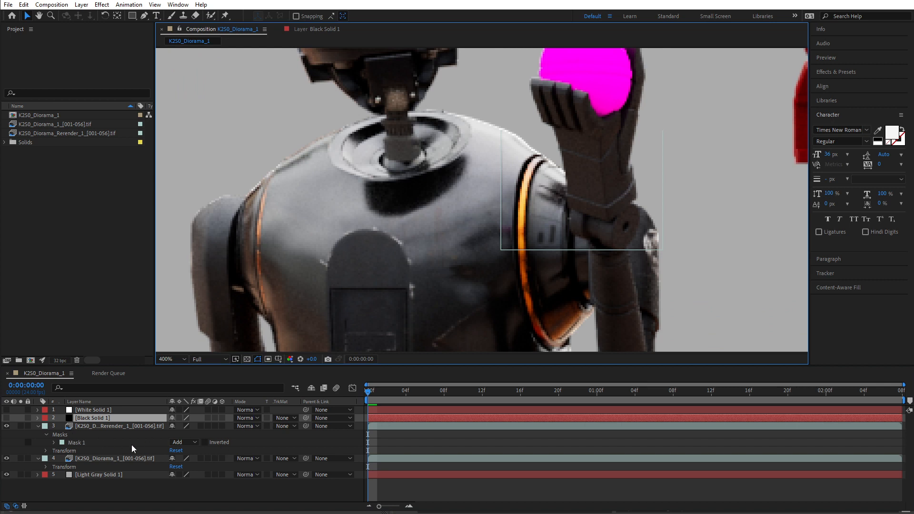
- Set the Mask Expansion of Mask 1 on the rerender layer to -1 pixel and check the shoulder seam in the composition
{"action": "left_click", "coordinate": [74, 444]}
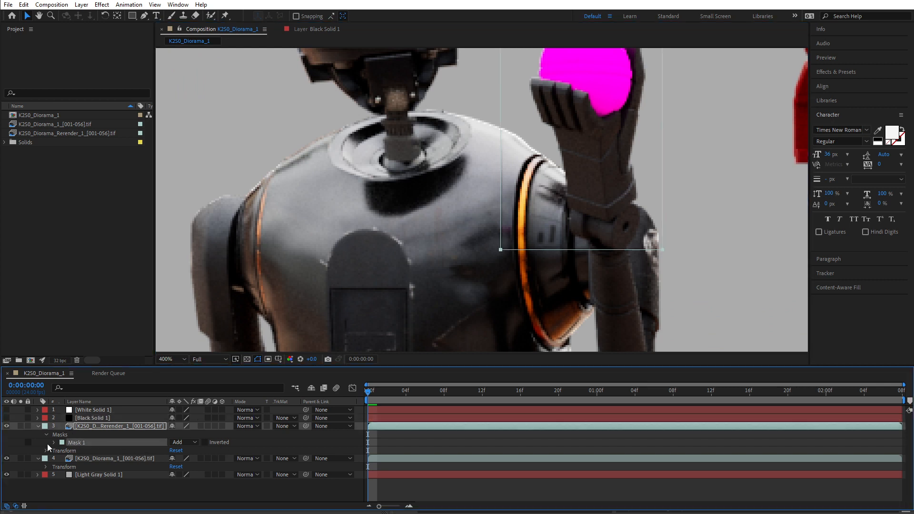
{"action": "left_click", "coordinate": [55, 443]}
{"action": "left_click", "coordinate": [173, 475]}
{"action": "key", "text": "Down"}
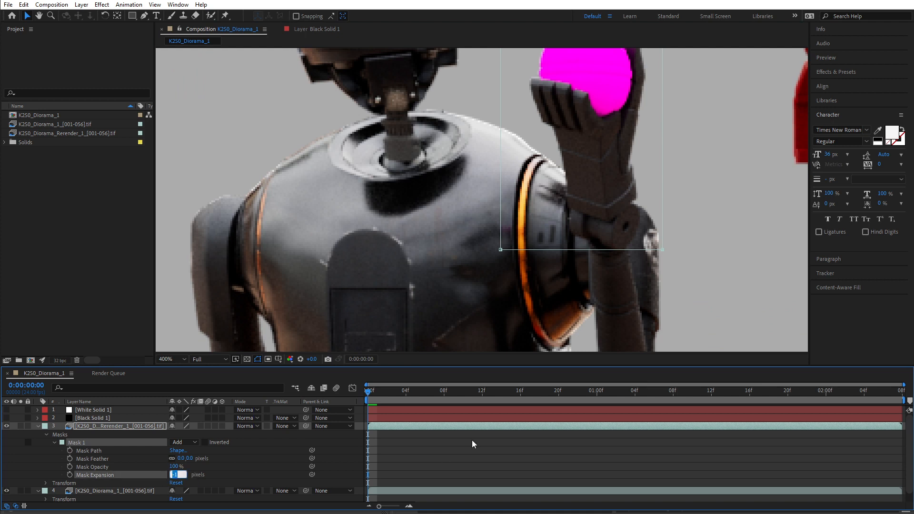
{"action": "left_click", "coordinate": [116, 307]}
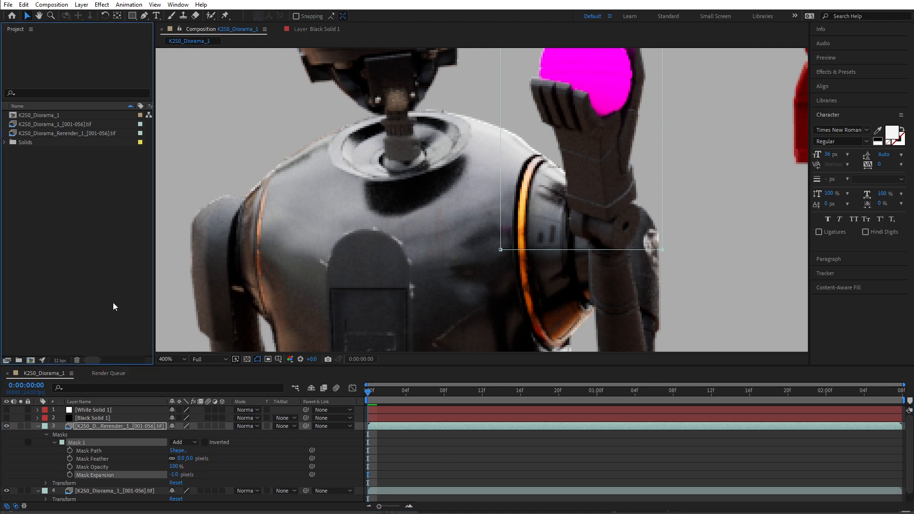
{"action": "double_click", "coordinate": [379, 319]}
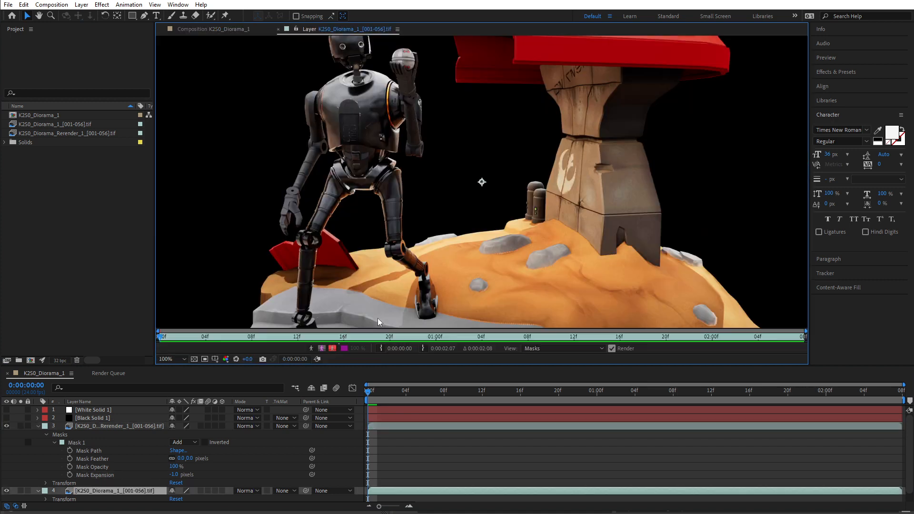
{"action": "left_click", "coordinate": [231, 29]}
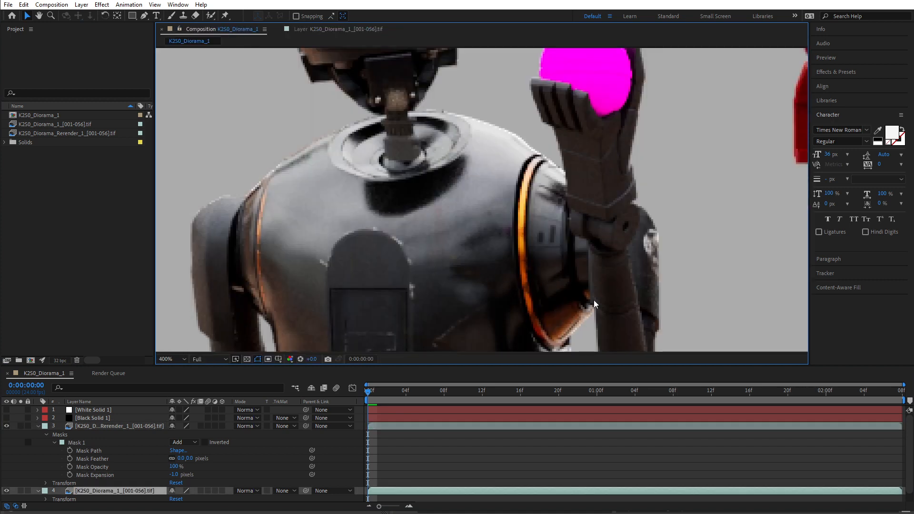
- Set the Mask Expansion of the rerender layer's Mask 1 to -2 pixels and deselect the mask to check its edge
{"action": "scroll", "coordinate": [538, 271], "scroll_direction": "down", "scroll_amount": 2}
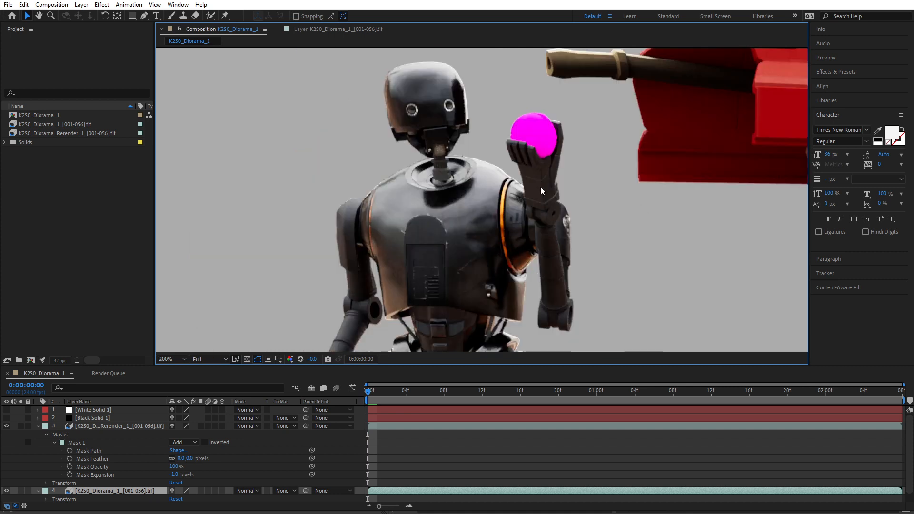
{"action": "left_click", "coordinate": [175, 475]}
{"action": "type", "text": "-2"}
{"action": "key", "text": "Return"}
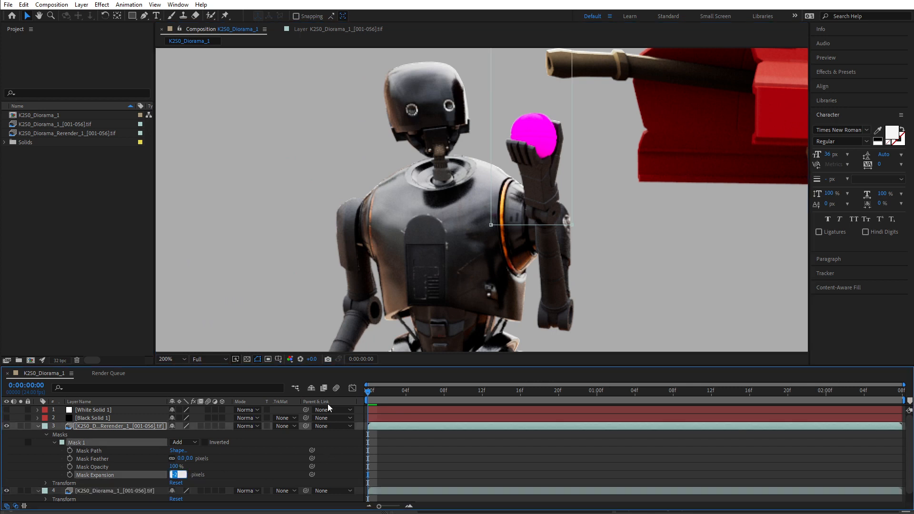
{"action": "key", "text": "ctrl+Down"}
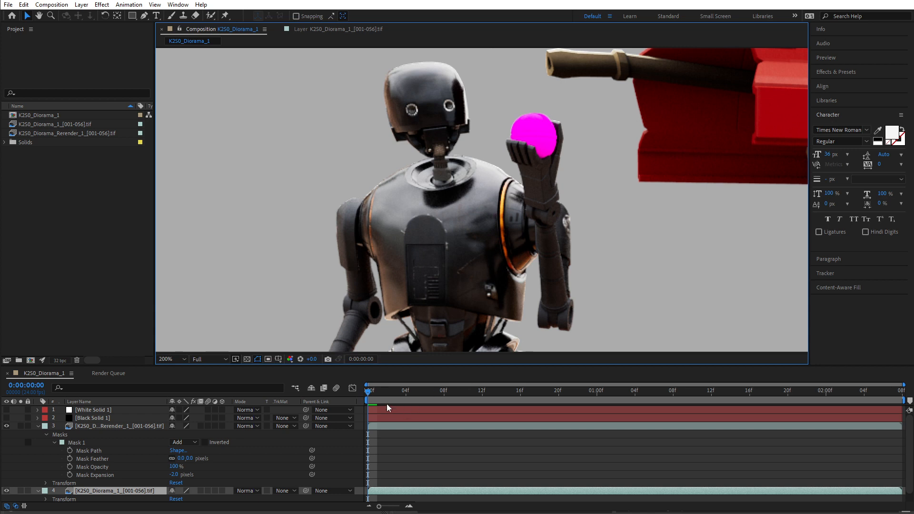
- Preview the composited animation from the first frame to check the masked ball area in motion
{"action": "mouse_move", "coordinate": [368, 394]}
{"action": "left_mouse_down"}
{"action": "mouse_move", "coordinate": [473, 390]}
{"action": "mouse_move", "coordinate": [353, 393]}
{"action": "left_mouse_up"}
{"action": "key", "text": "comma"}
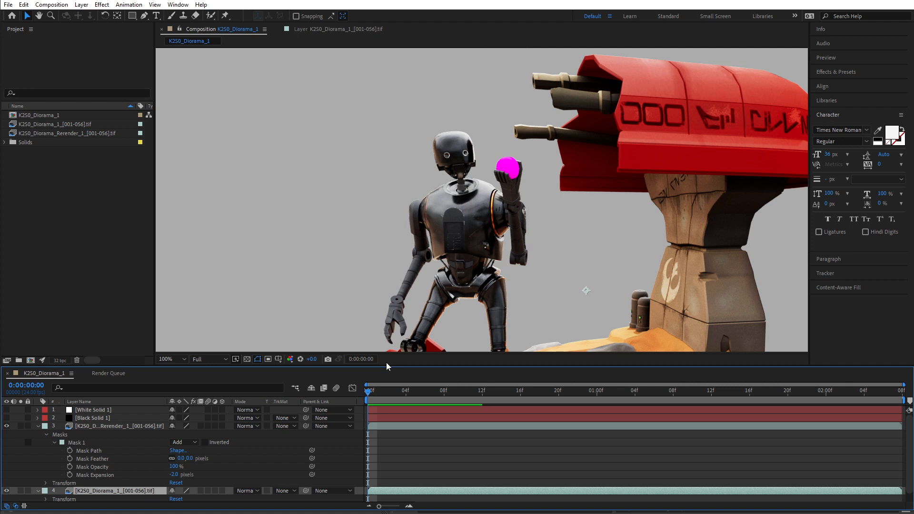
{"action": "key", "text": "space"}
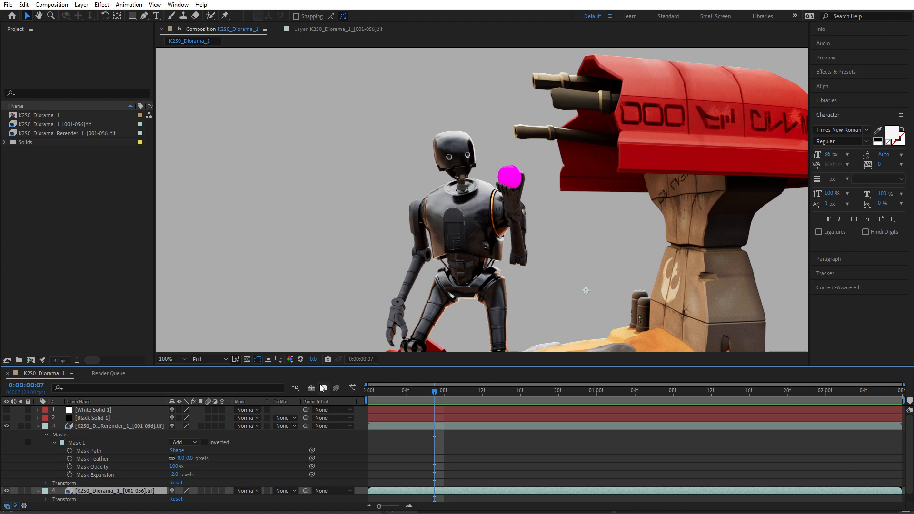
{"action": "left_click", "coordinate": [61, 6]}
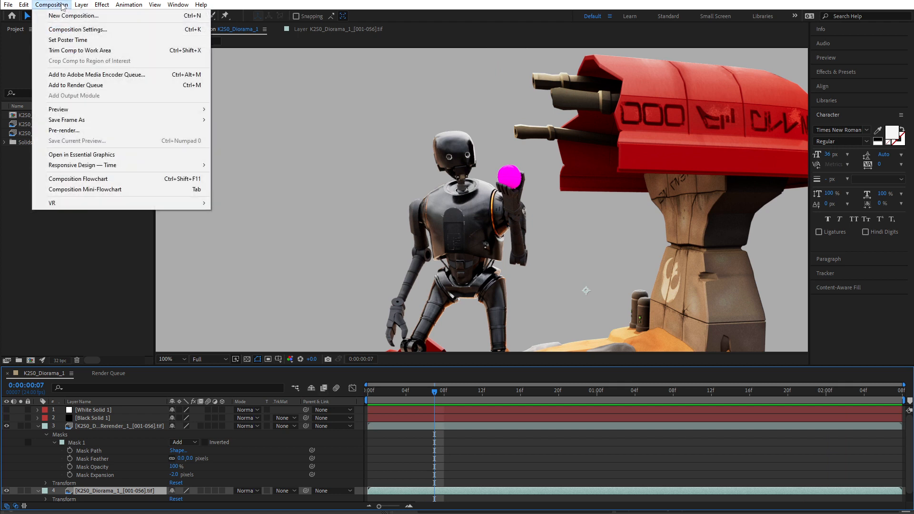
{"action": "left_click", "coordinate": [61, 5]}
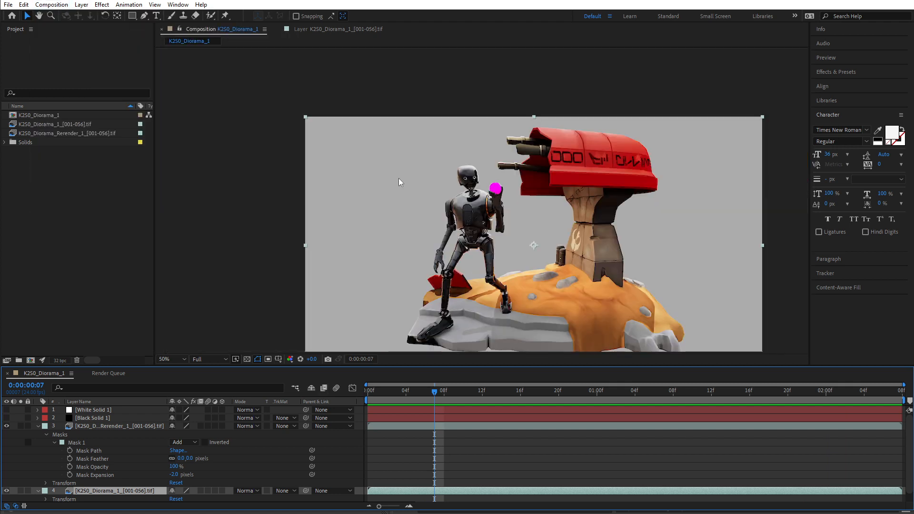
- Hide and show the Light Gray Solid 1 background layer again with the whole diorama in view
{"action": "left_click_drag", "start_coordinate": [279, 193], "coordinate": [260, 144]}
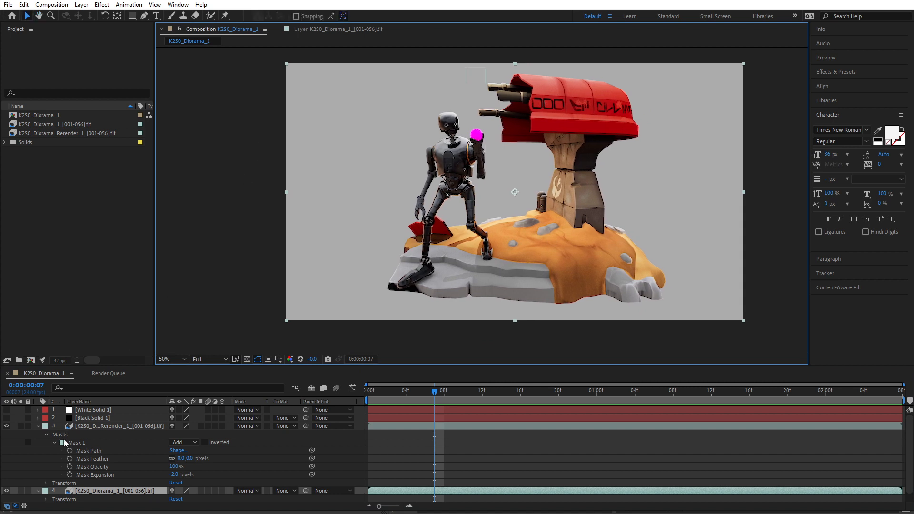
{"action": "scroll", "coordinate": [64, 442], "scroll_direction": "down", "scroll_amount": 1}
{"action": "left_click", "coordinate": [7, 498]}
{"action": "left_click", "coordinate": [6, 498]}
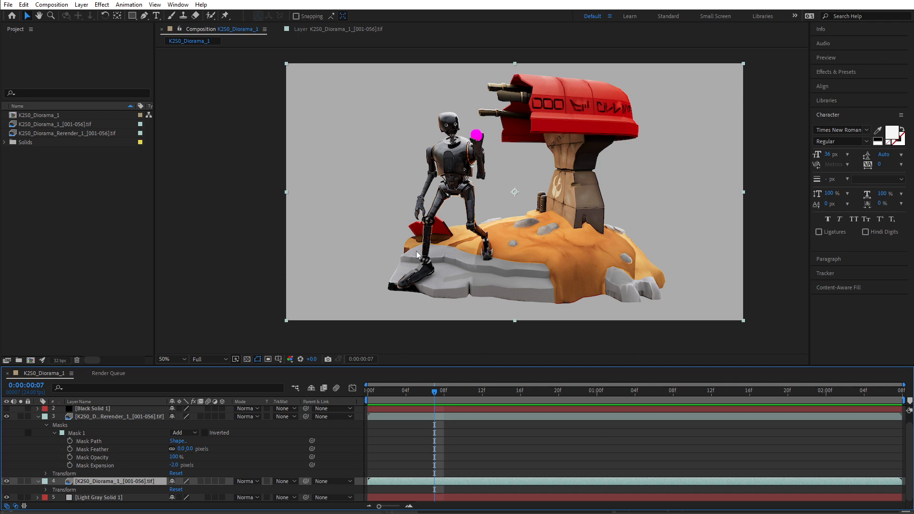
{"action": "left_click", "coordinate": [6, 497]}
{"action": "left_click", "coordinate": [6, 497]}
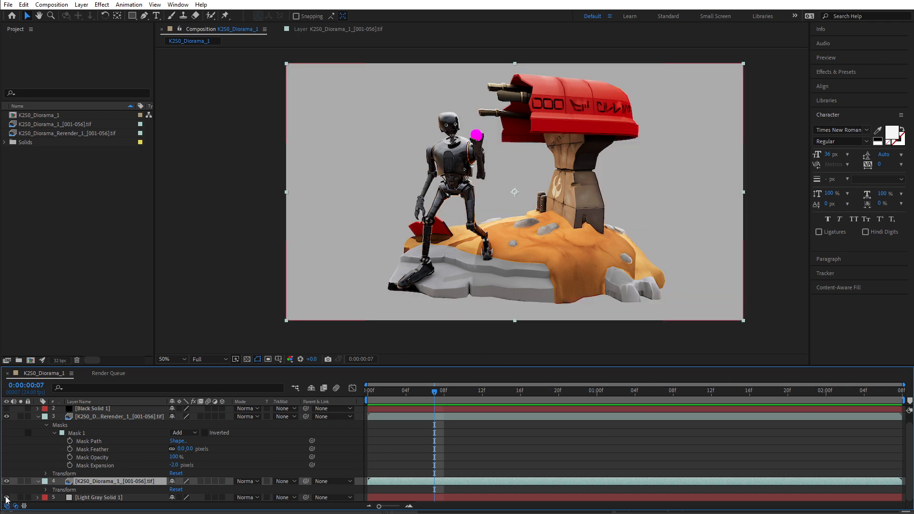